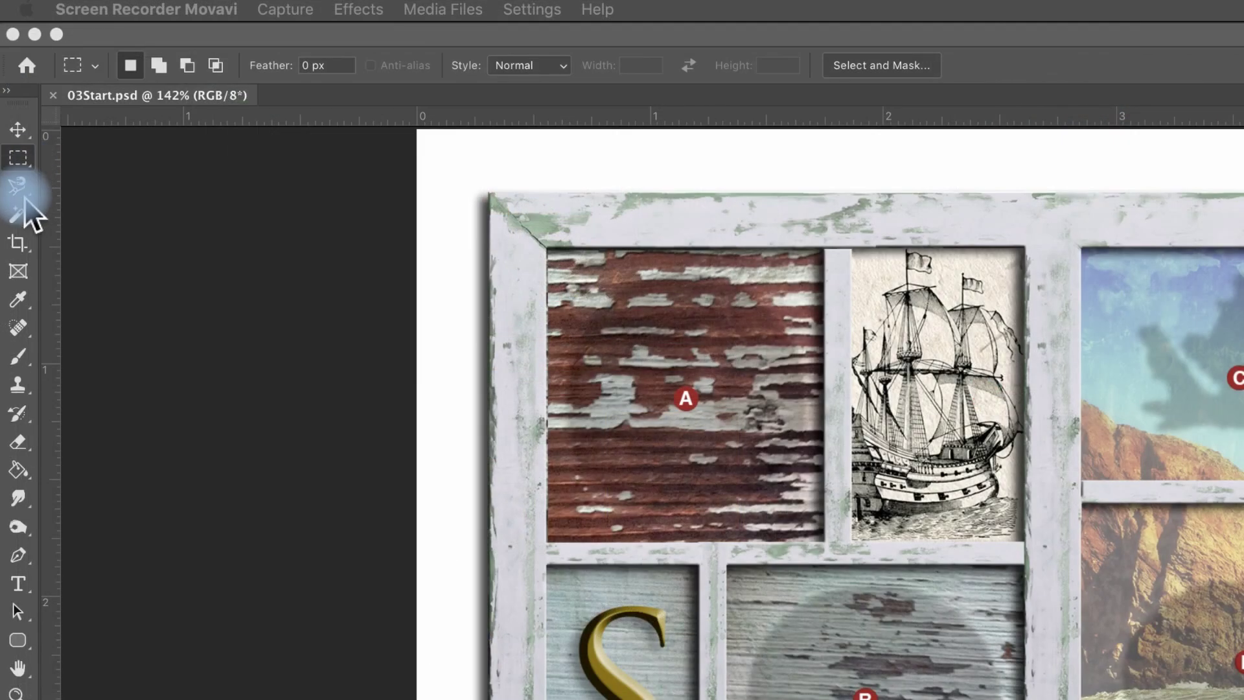
left_click(18, 166)
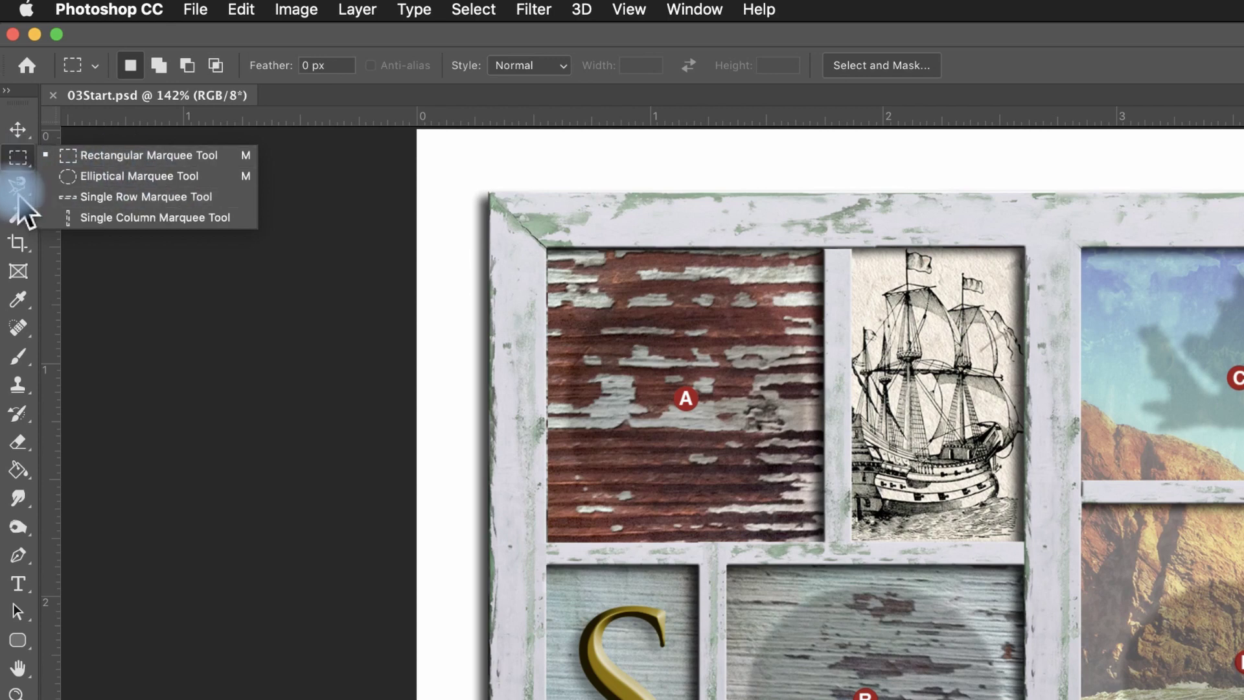
left_click(18, 191)
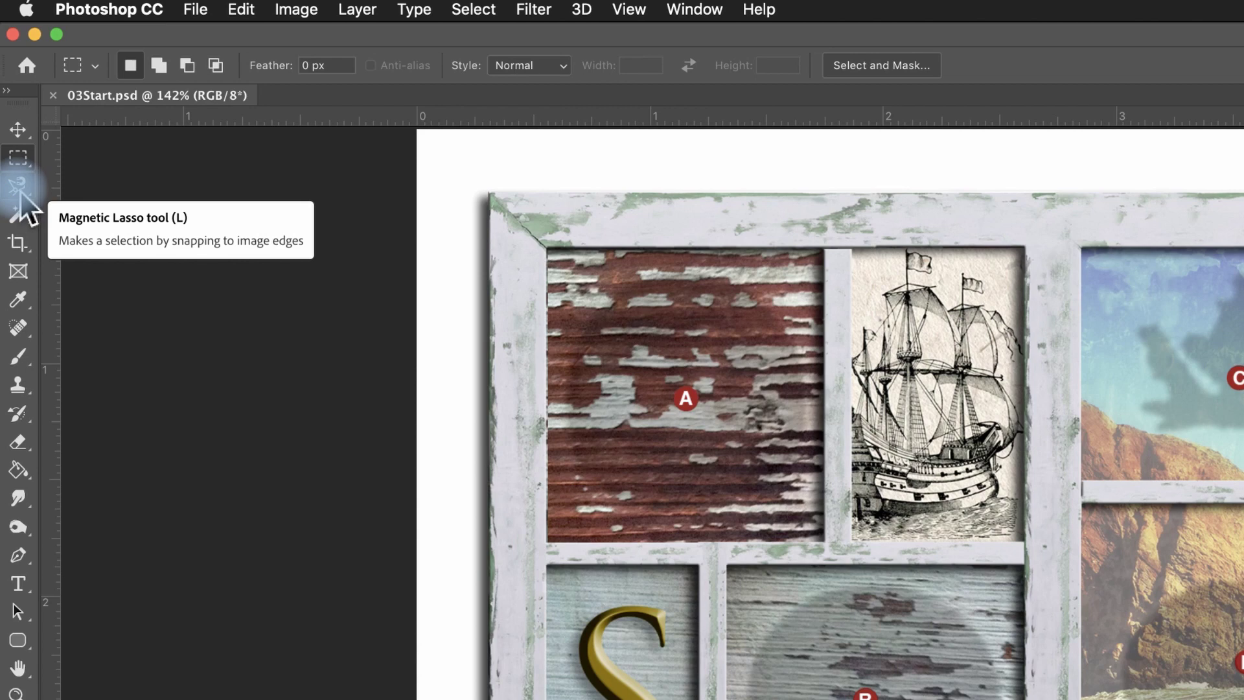
left_click(18, 188)
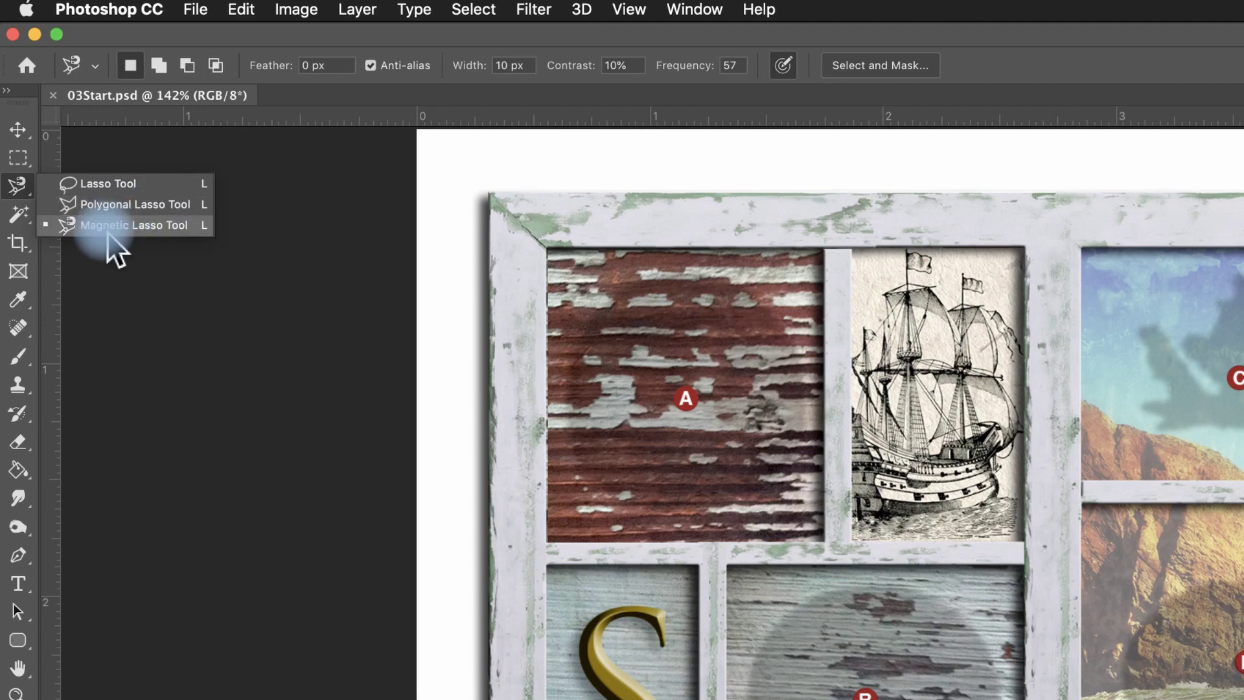
left_click(14, 224)
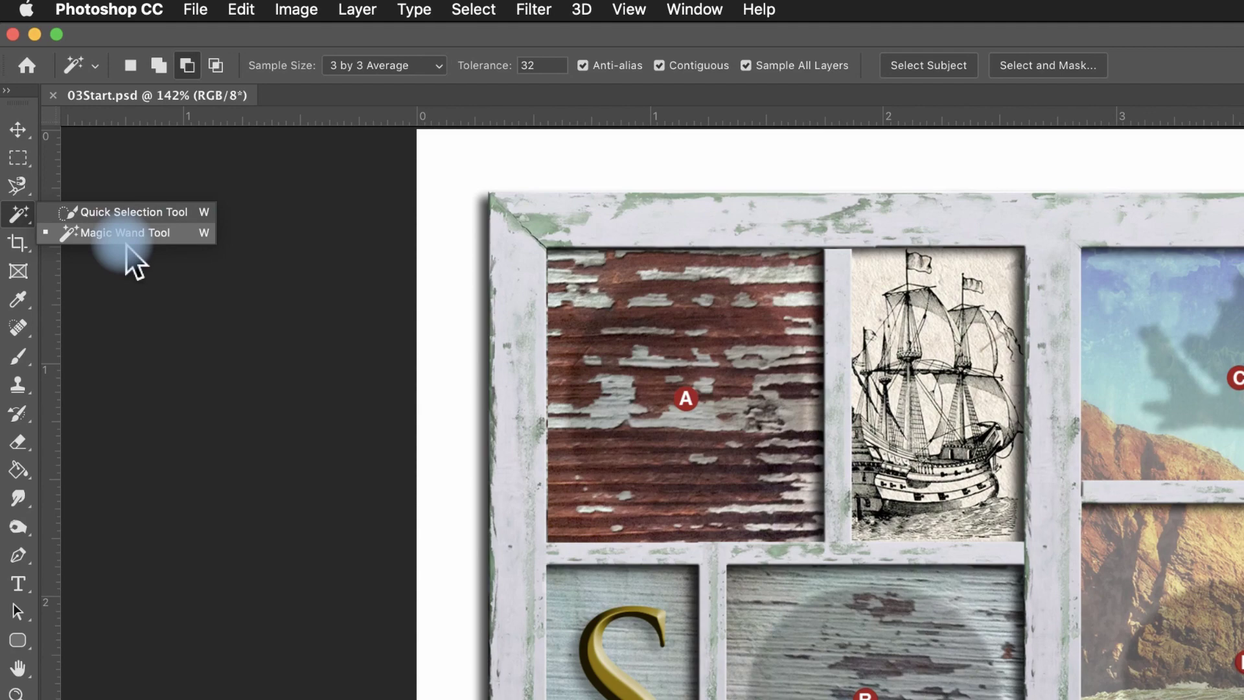
left_click(127, 243)
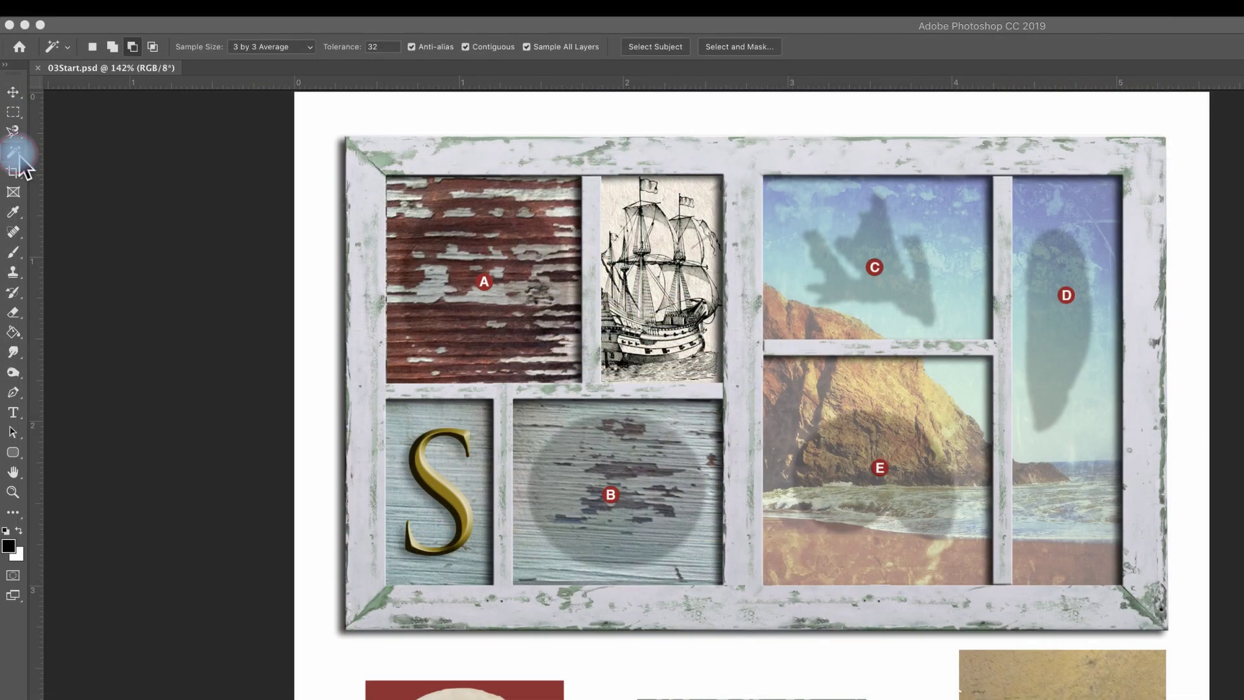
Select the whole sand dollar on the red square with the Quick Selection tool, with Auto-Enhance on.
left_click(16, 153)
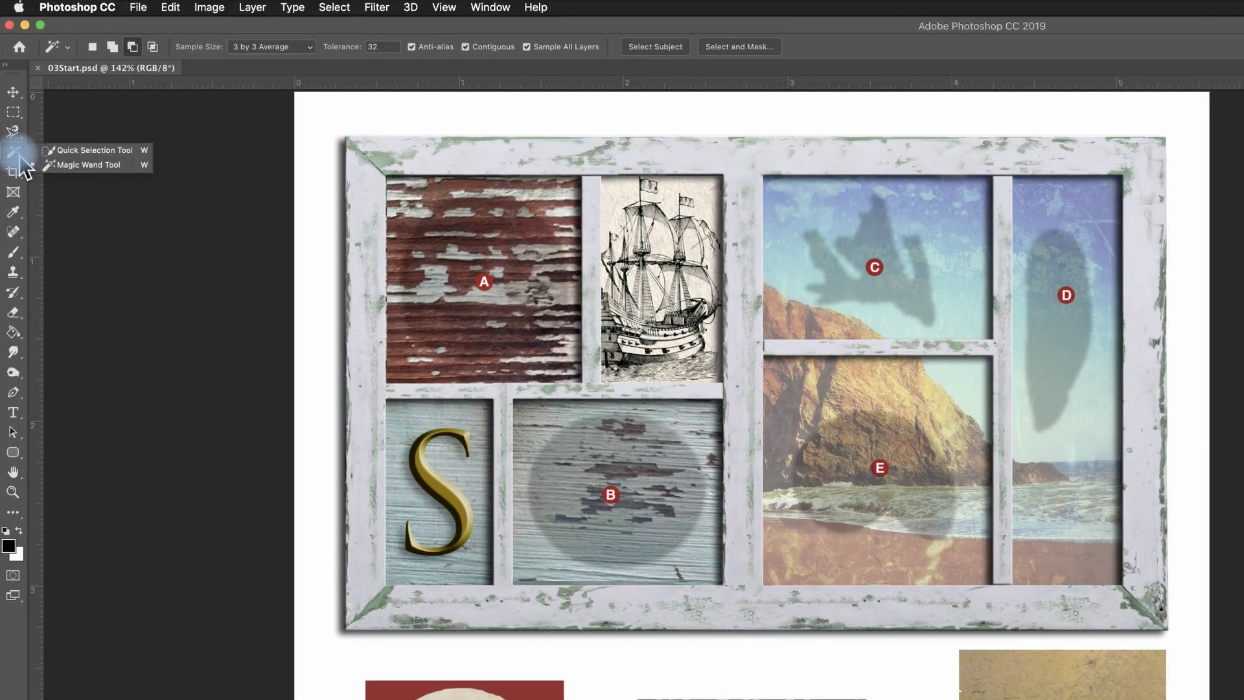
left_click(79, 150)
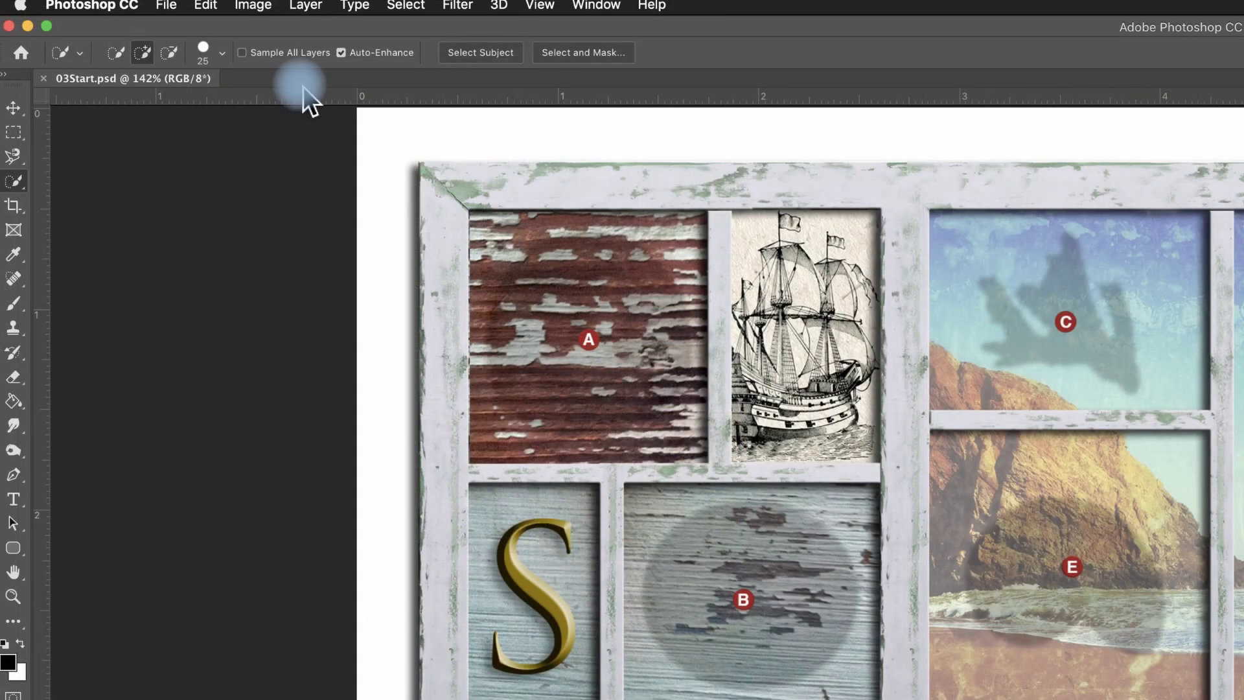
left_click(341, 54)
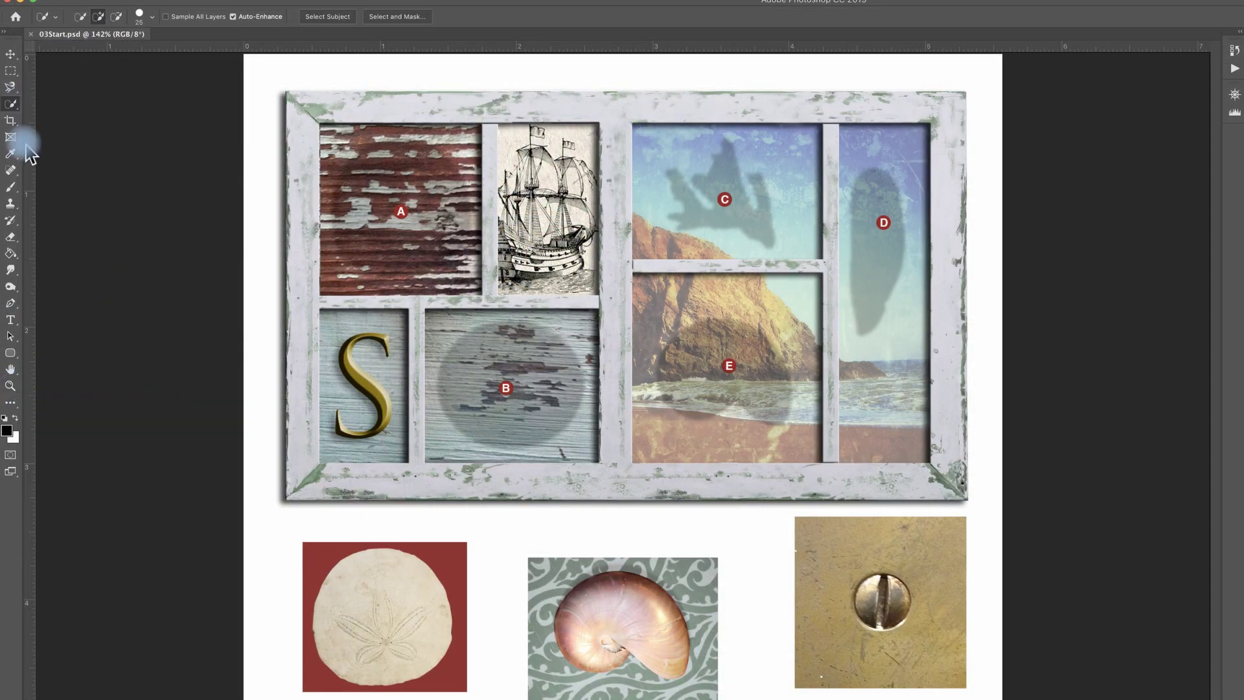
key("z")
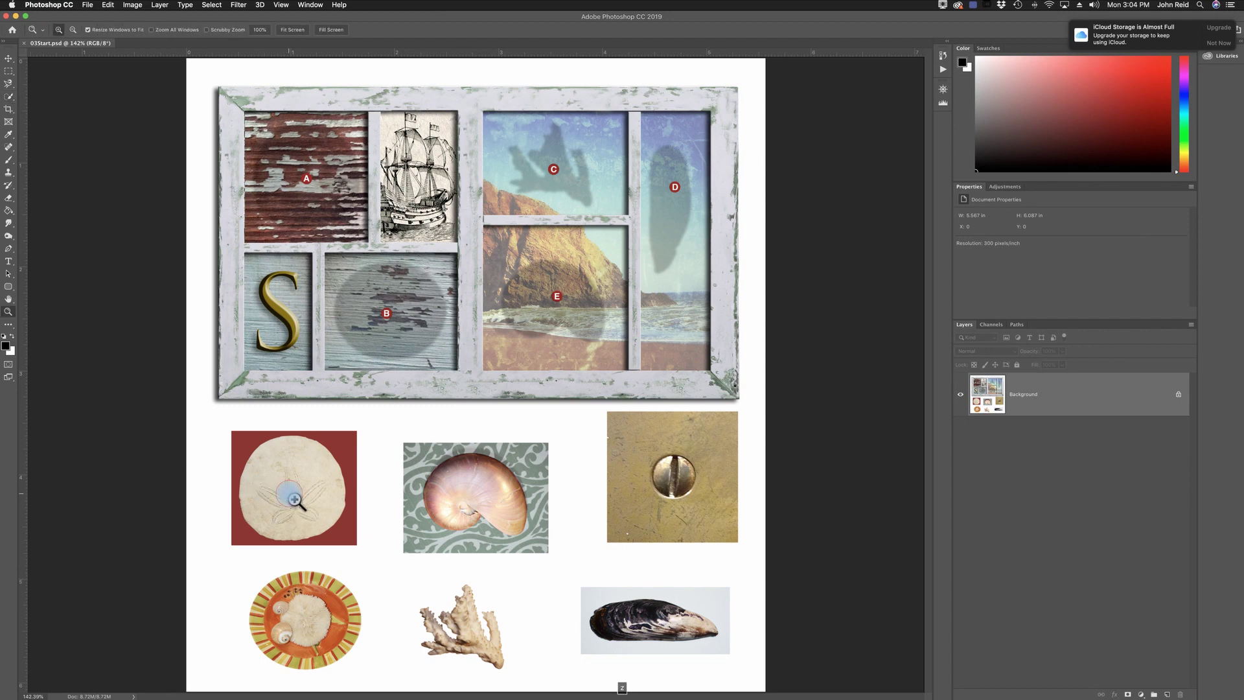
left_click(295, 500)
left_click(222, 501)
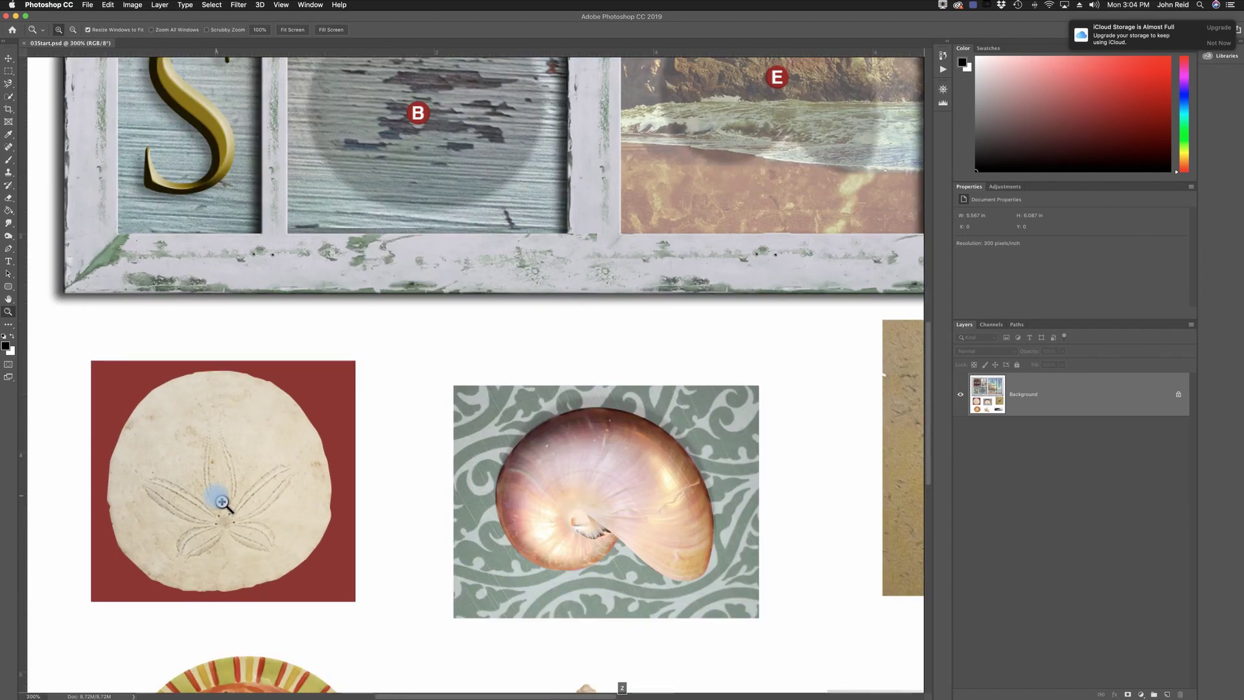
left_click(219, 499)
key("w")
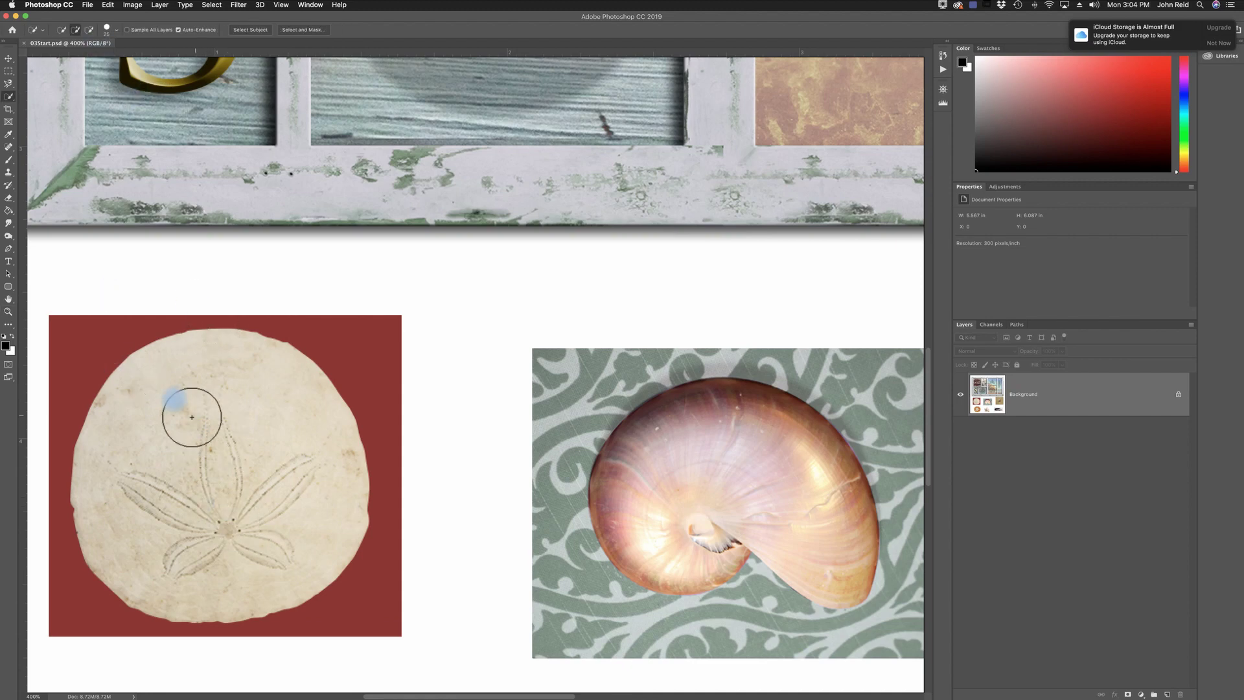
left_click(188, 453)
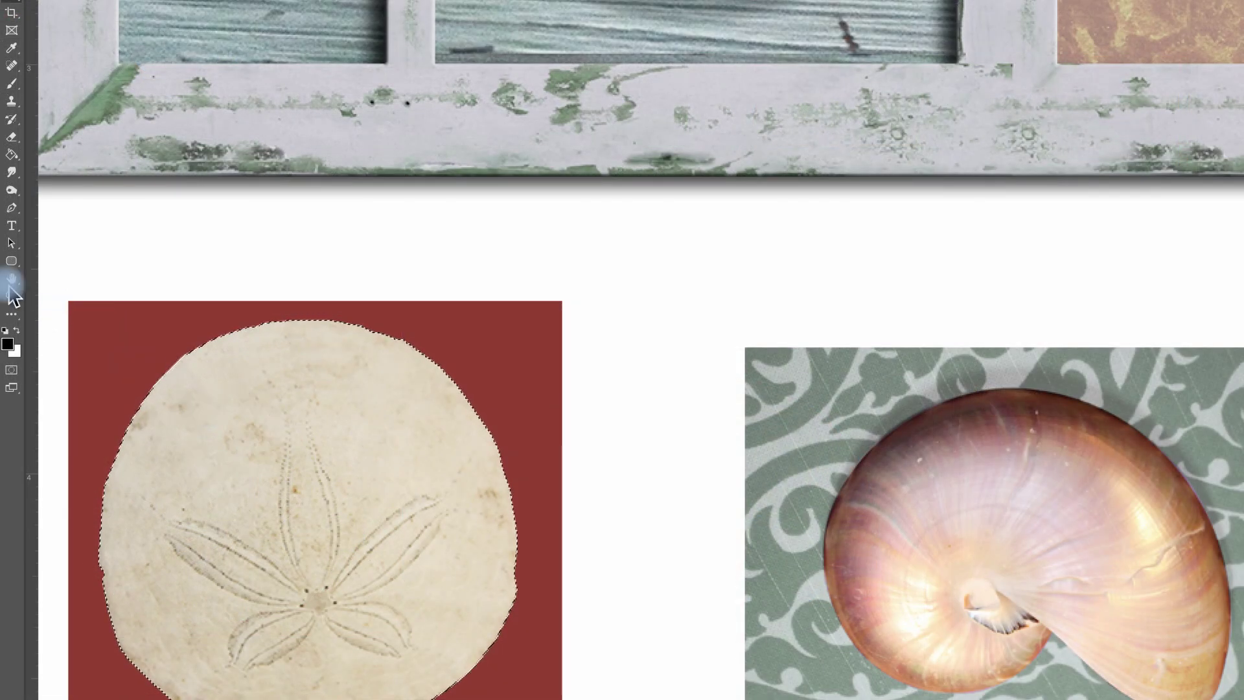
Move the selected sand dollar into the frame panel marked A, covering the label, and deselect it.
double_click(13, 281)
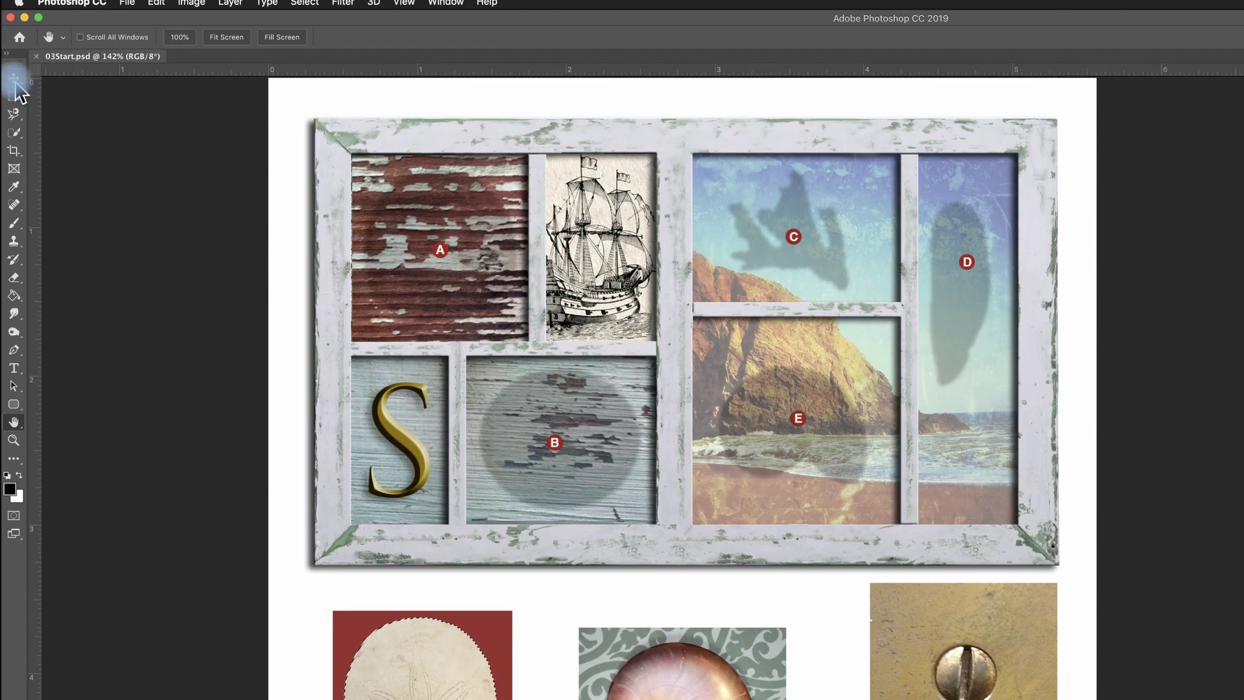
left_click(15, 82)
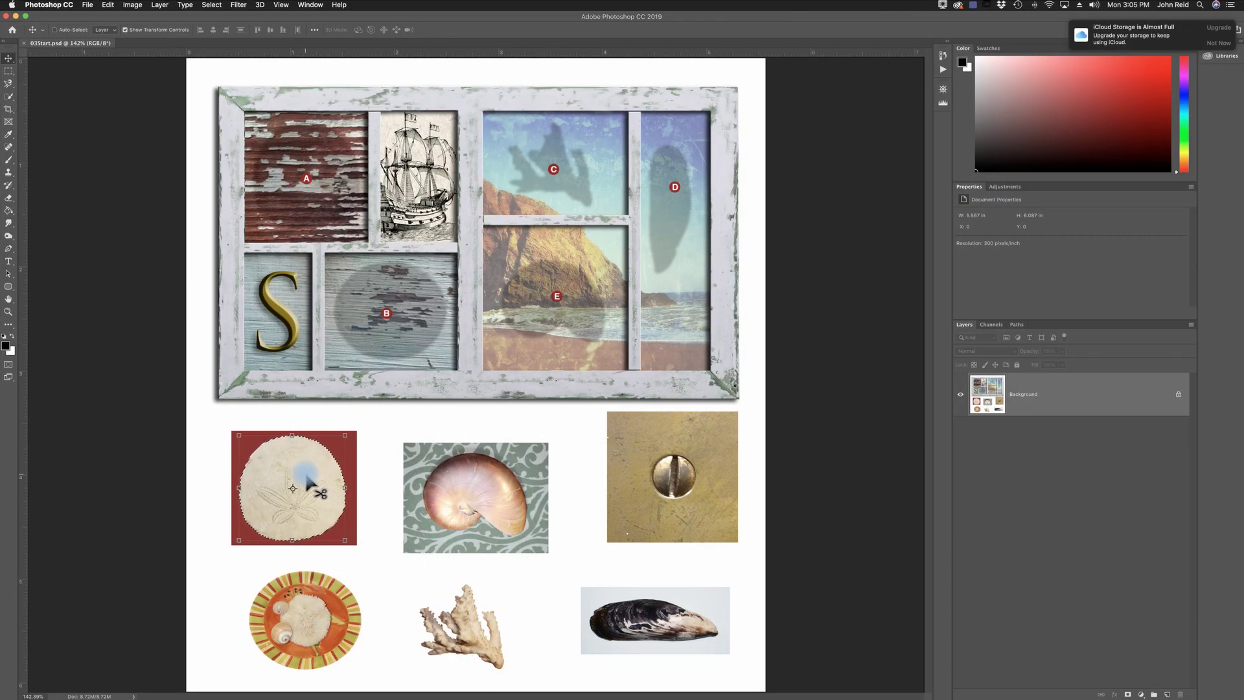
left_click_drag(307, 477, 321, 166)
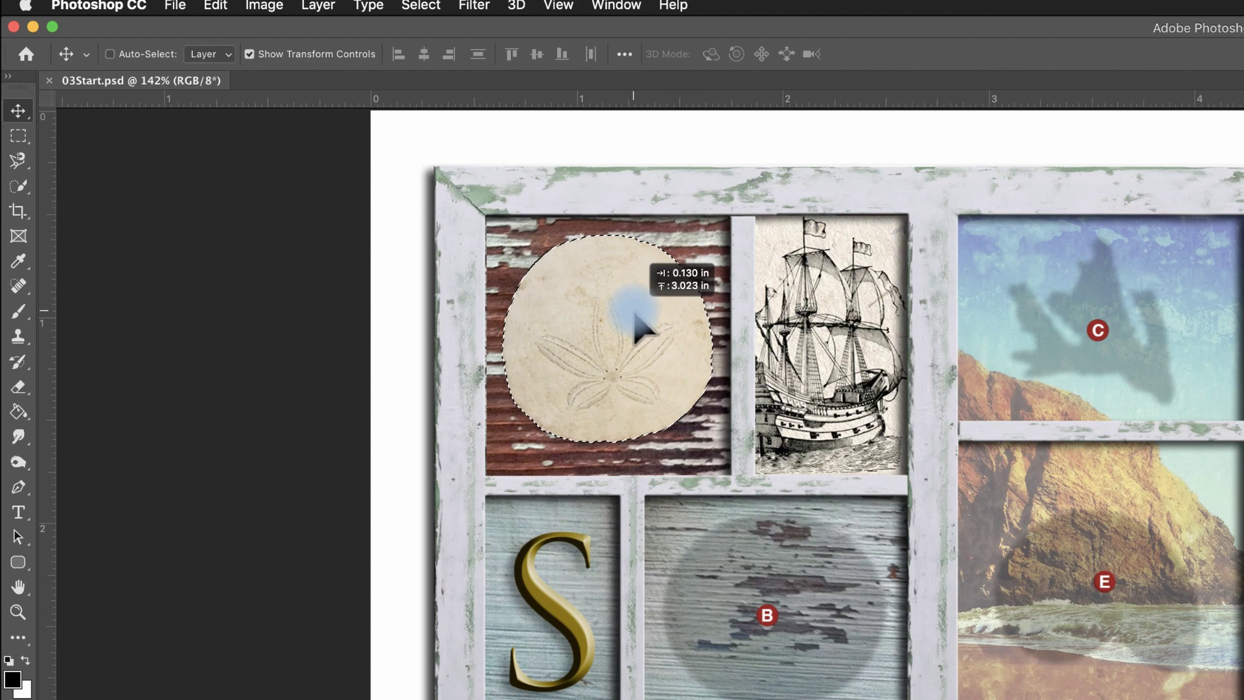
mouse_move(637, 324)
left_mouse_down()
mouse_move(654, 486)
mouse_move(639, 322)
left_mouse_up()
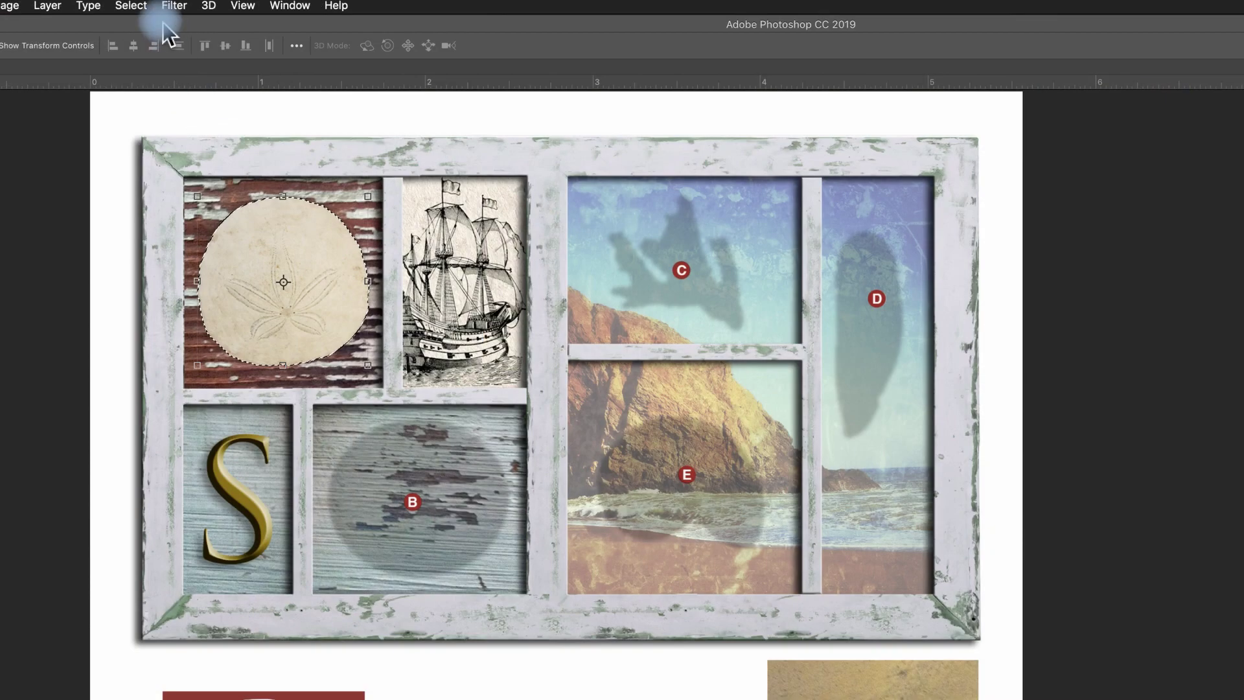
left_click(213, 5)
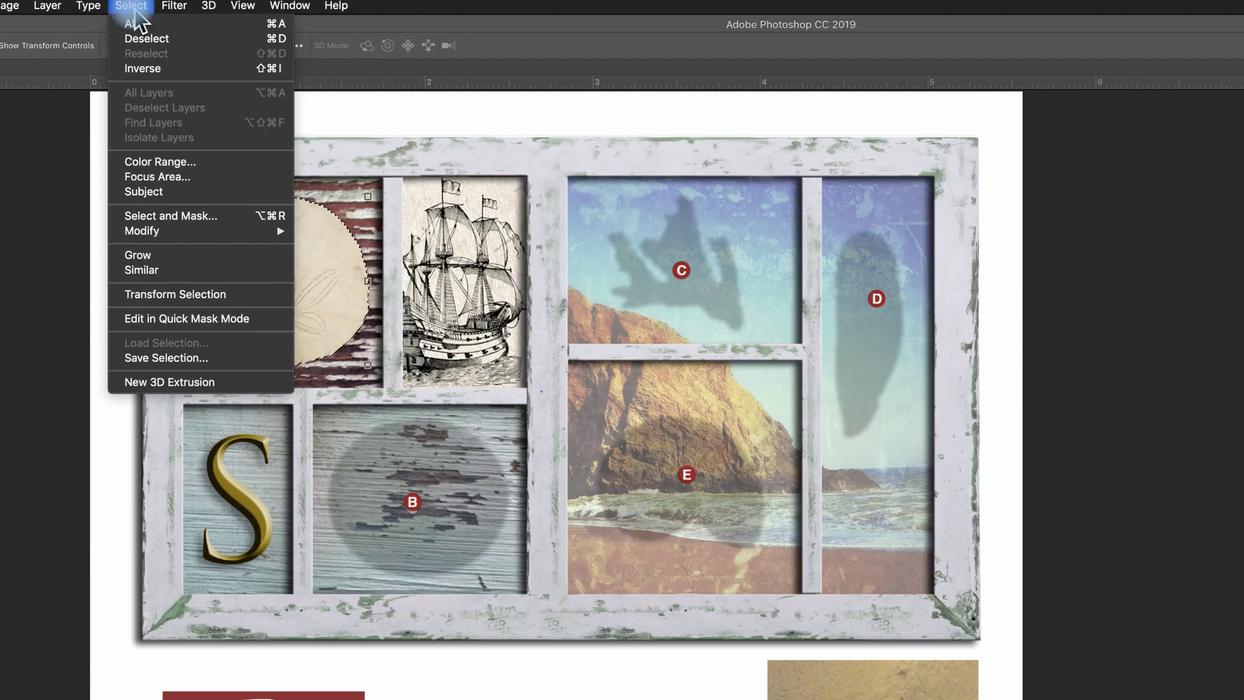
left_click(144, 41)
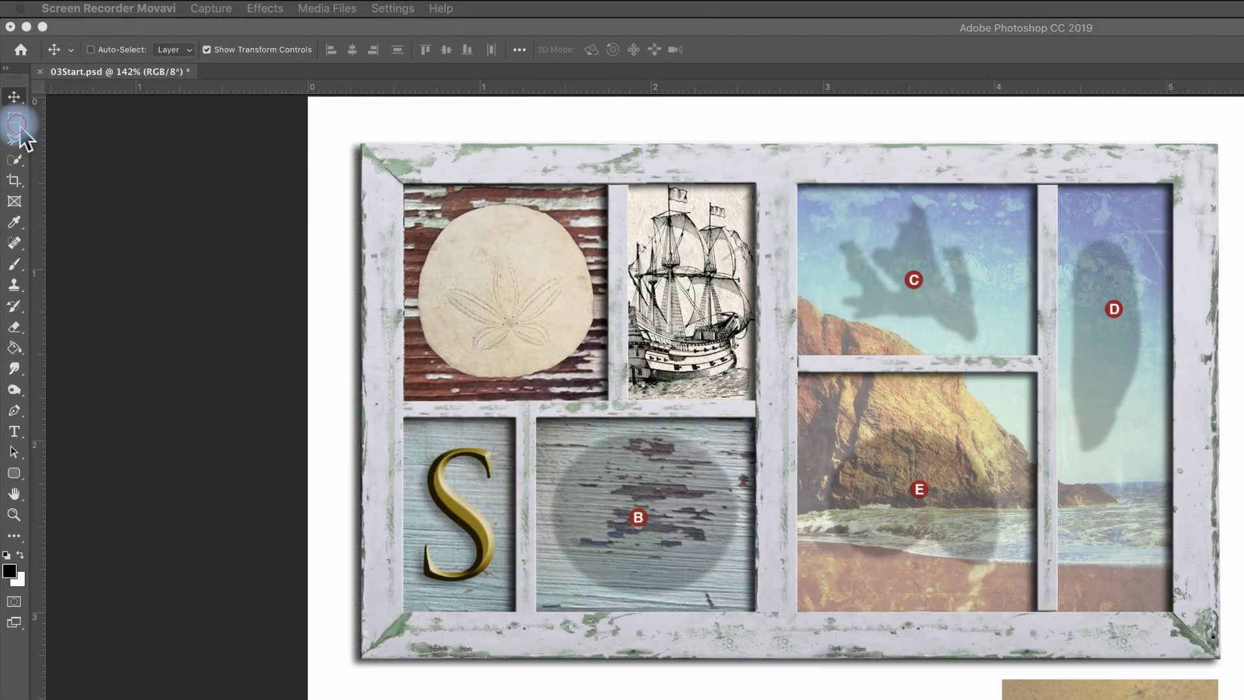
Draw an elliptical marquee about 1.07 by 0.95 in around the orange plate, repositioning and resizing it to match the rim.
left_click(20, 130)
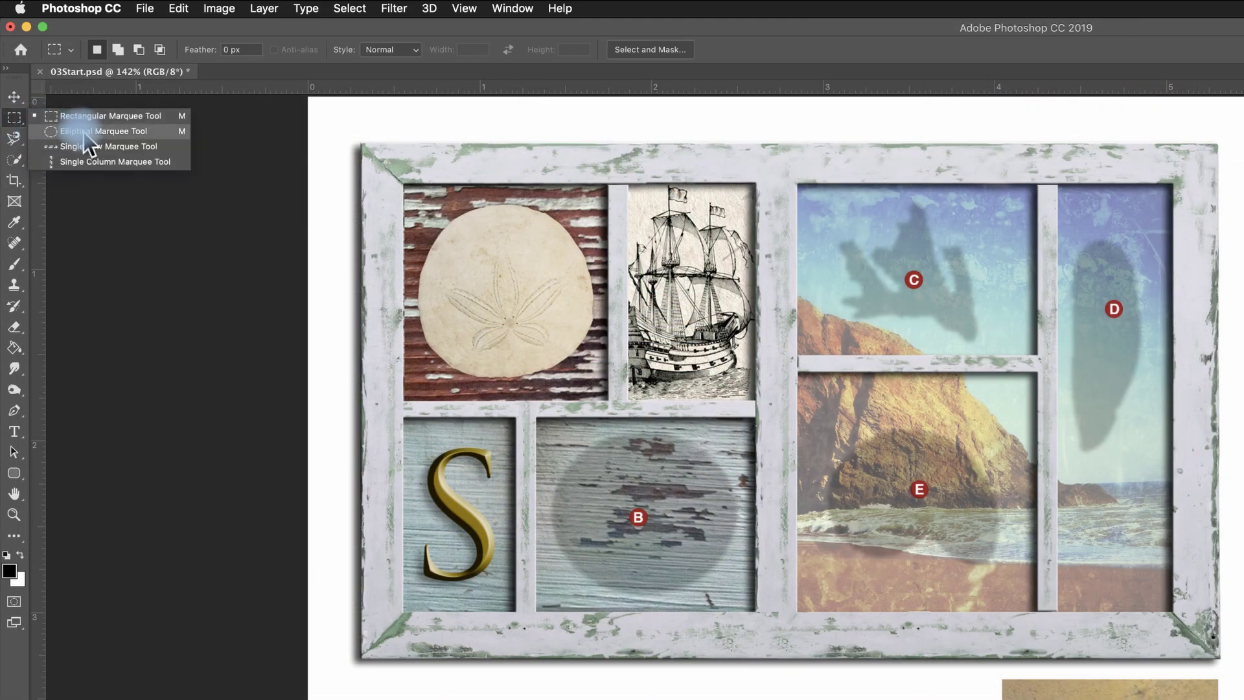
left_click(91, 133)
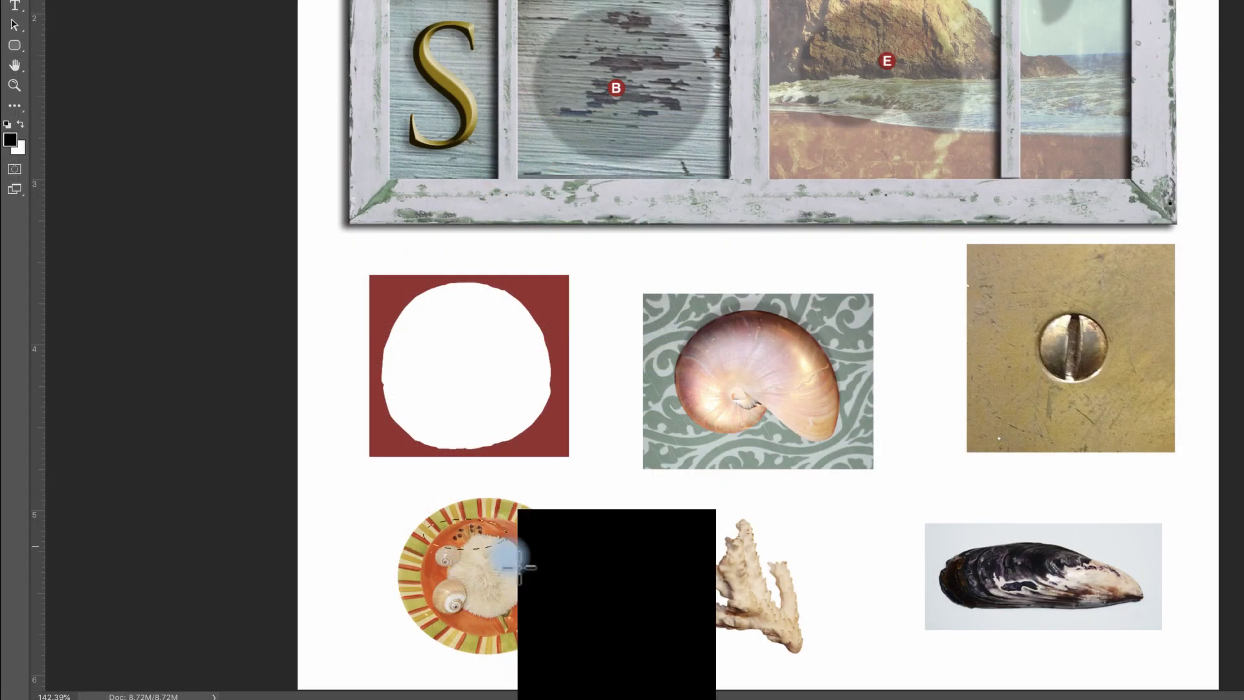
left_click_drag(266, 584, 343, 641)
left_click_drag(553, 612, 578, 650)
left_click_drag(582, 647, 596, 641)
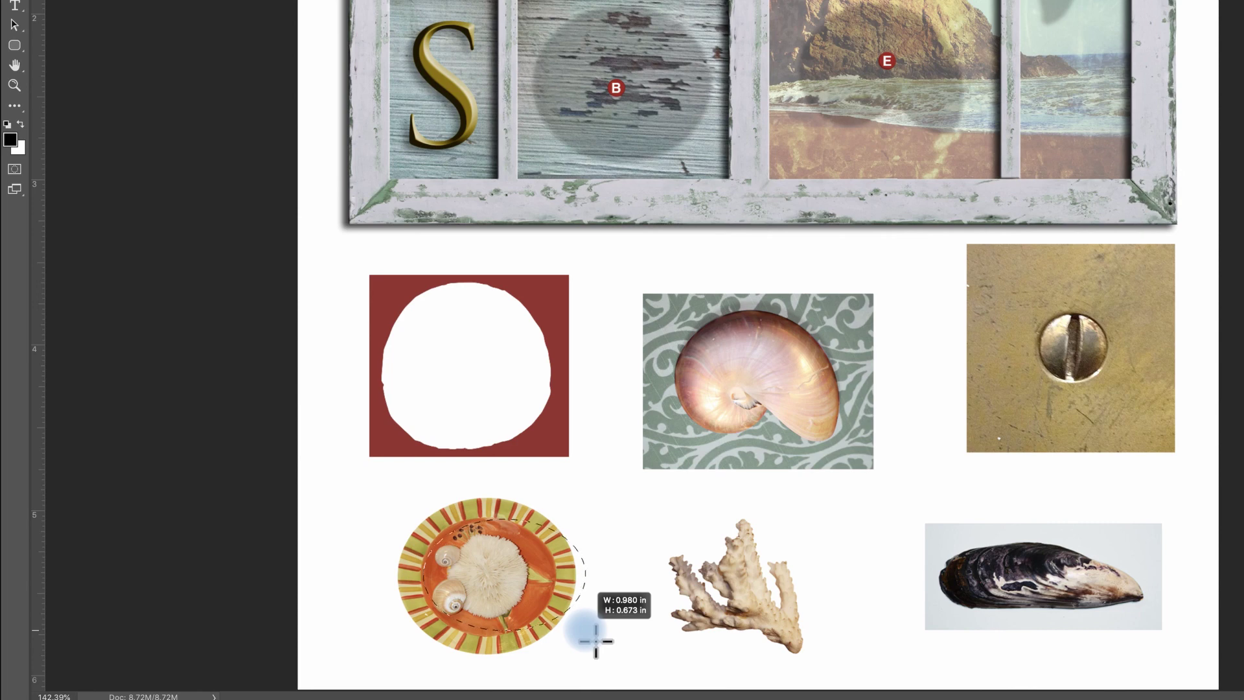
left_click_drag(595, 642, 611, 643)
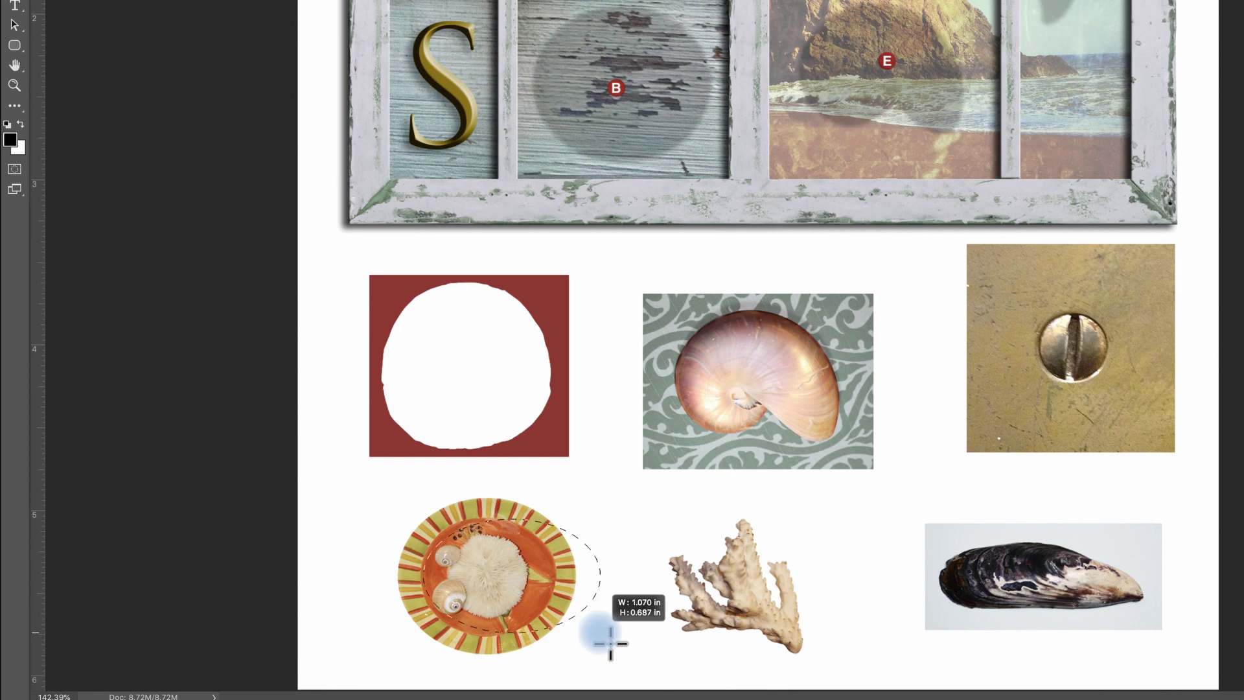
key("space")
left_click_drag(611, 644, 590, 624)
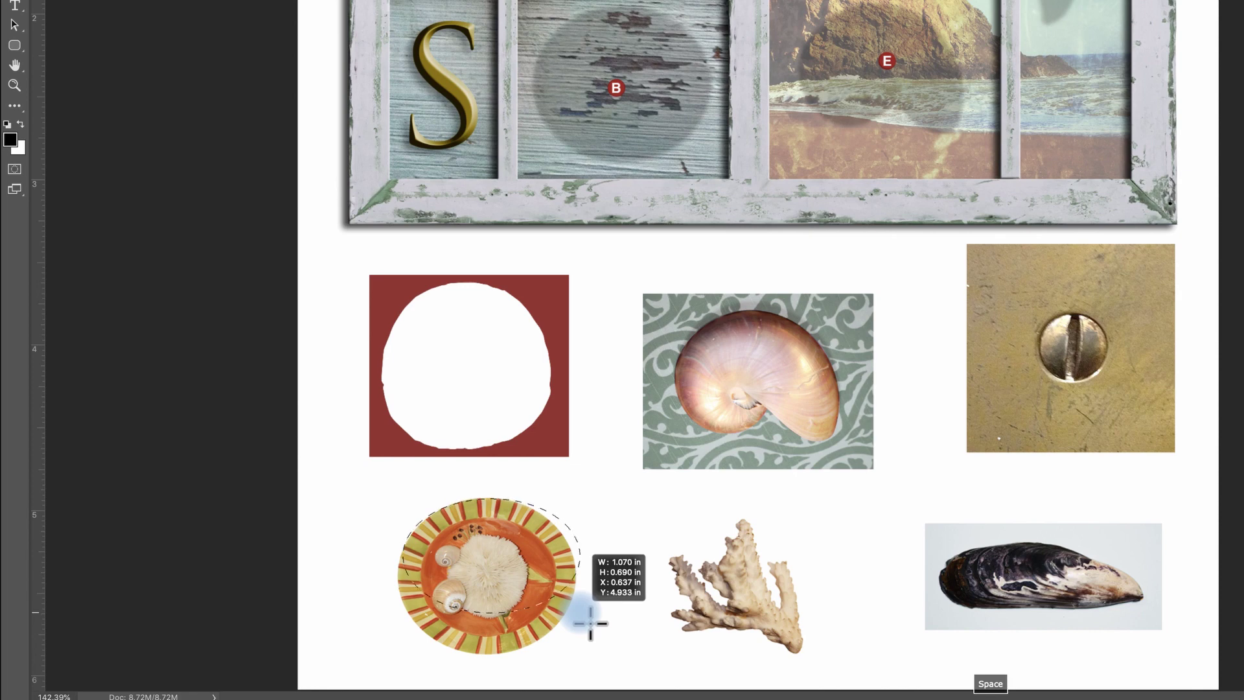
left_click_drag(590, 623, 587, 667)
key("space")
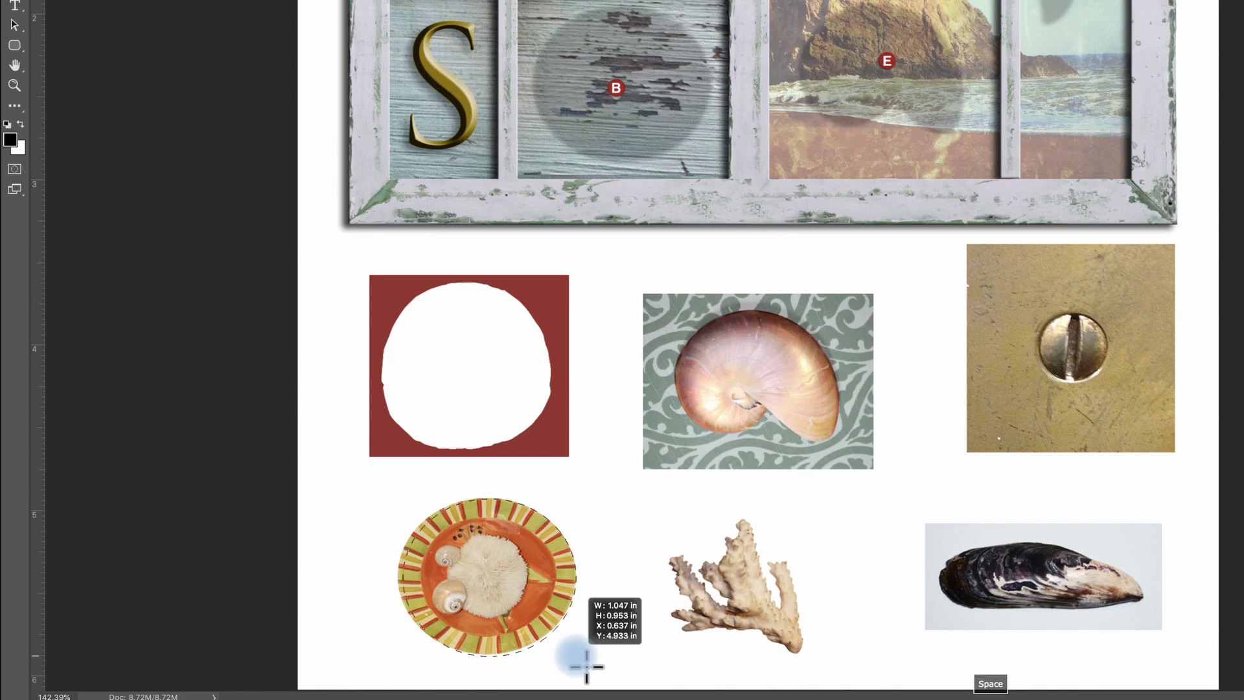
left_click_drag(588, 667, 582, 665)
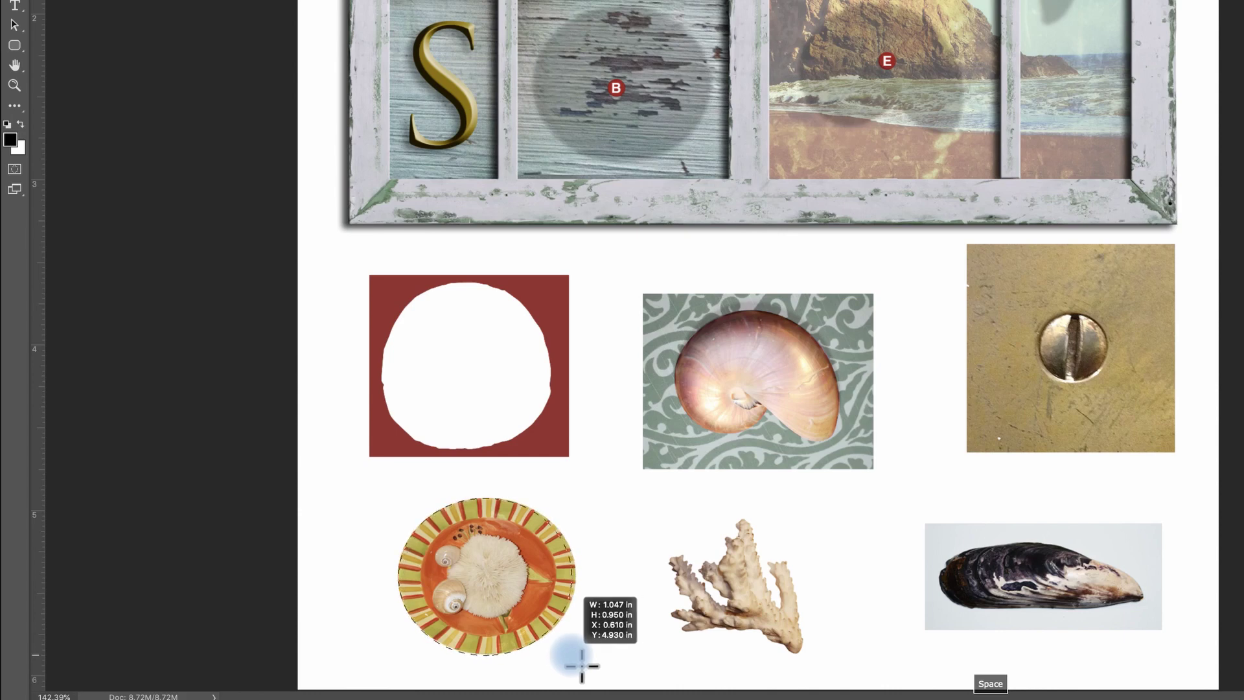
left_click_drag(582, 666, 580, 666)
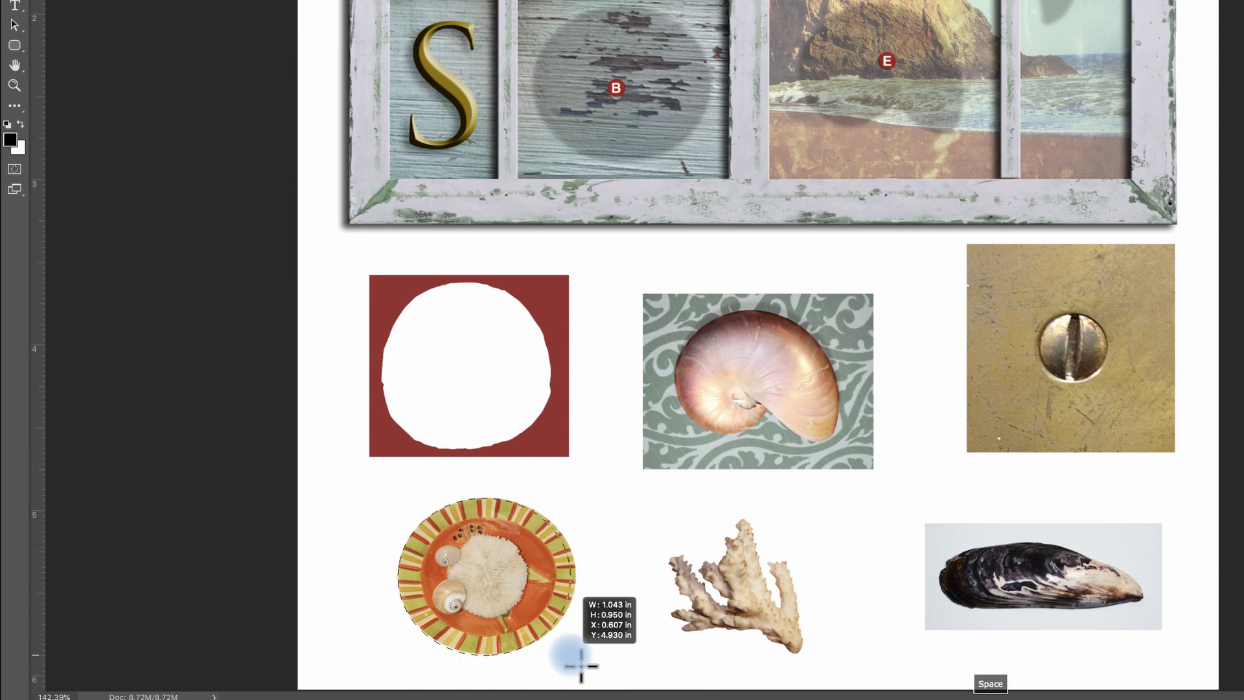
left_click_drag(581, 666, 586, 665)
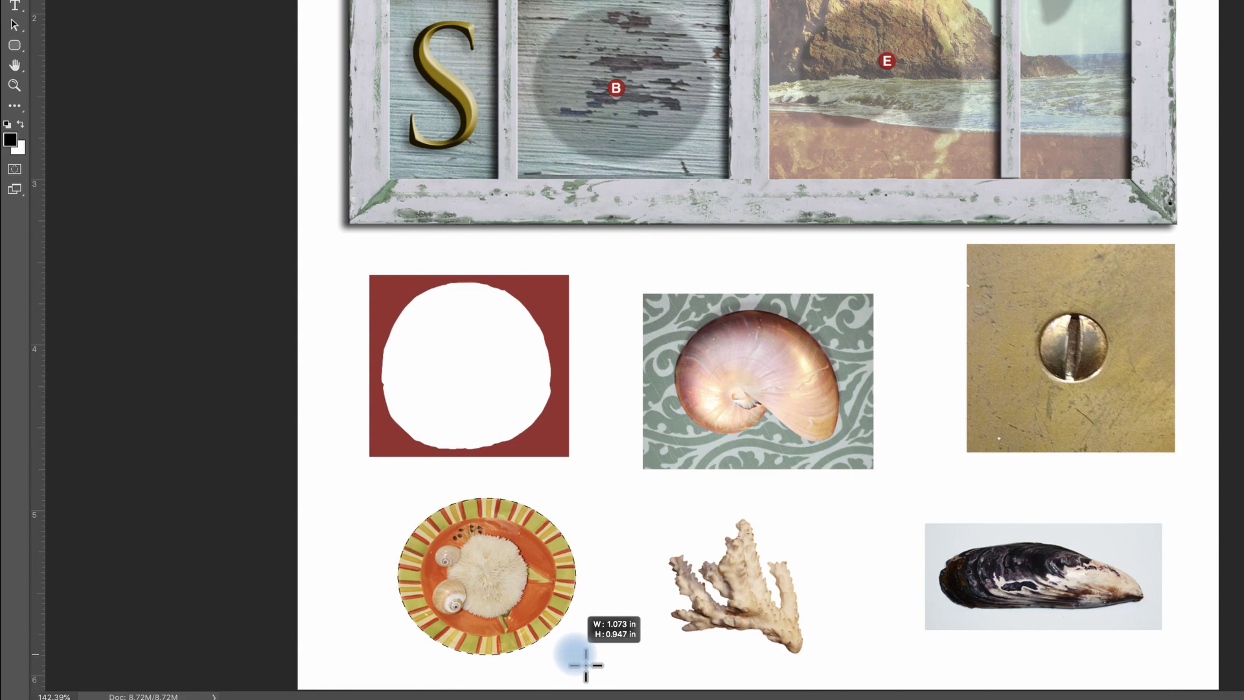
left_click_drag(586, 665, 587, 665)
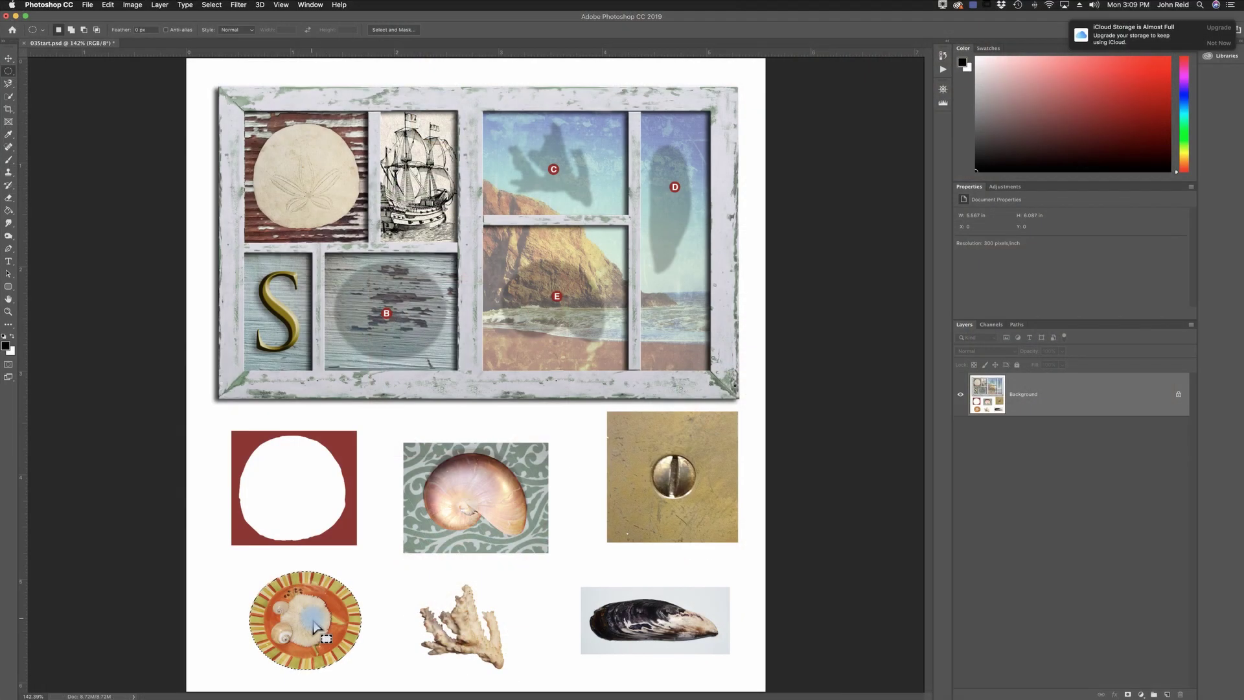
Shift the elliptical selection slightly at 300% magnification to line it up with the plate's outer edge.
key("z")
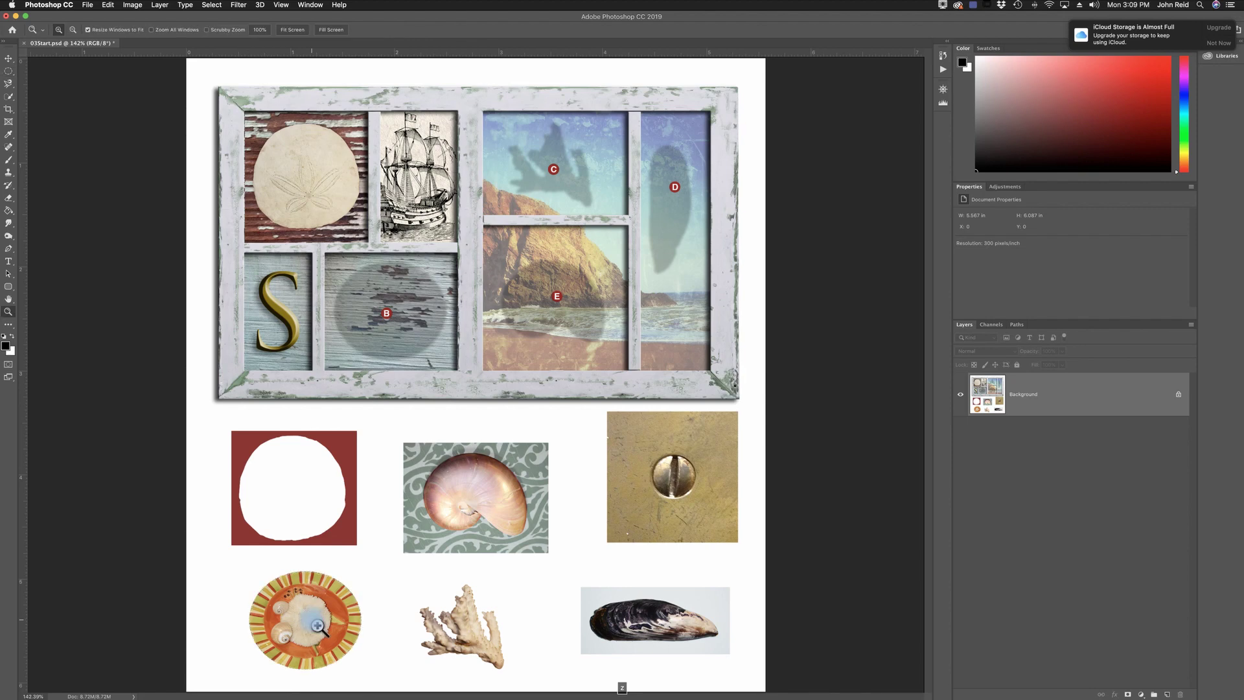
left_click(318, 626)
left_click(288, 630)
key("m")
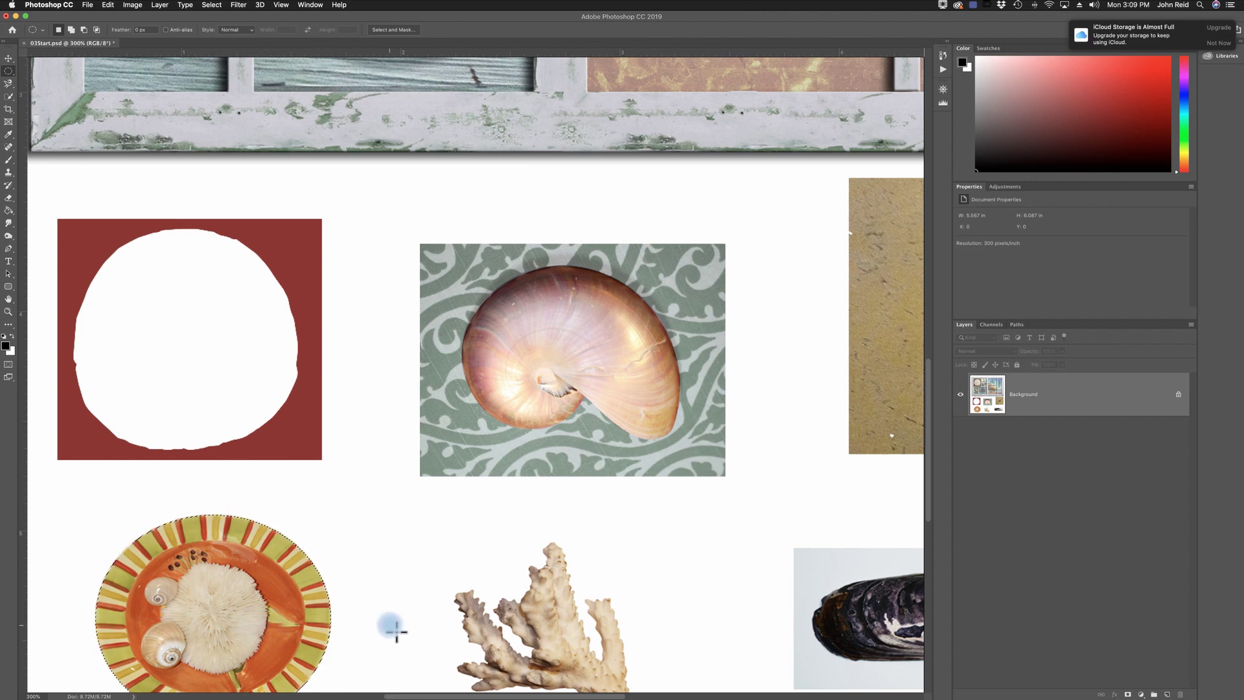
key("space")
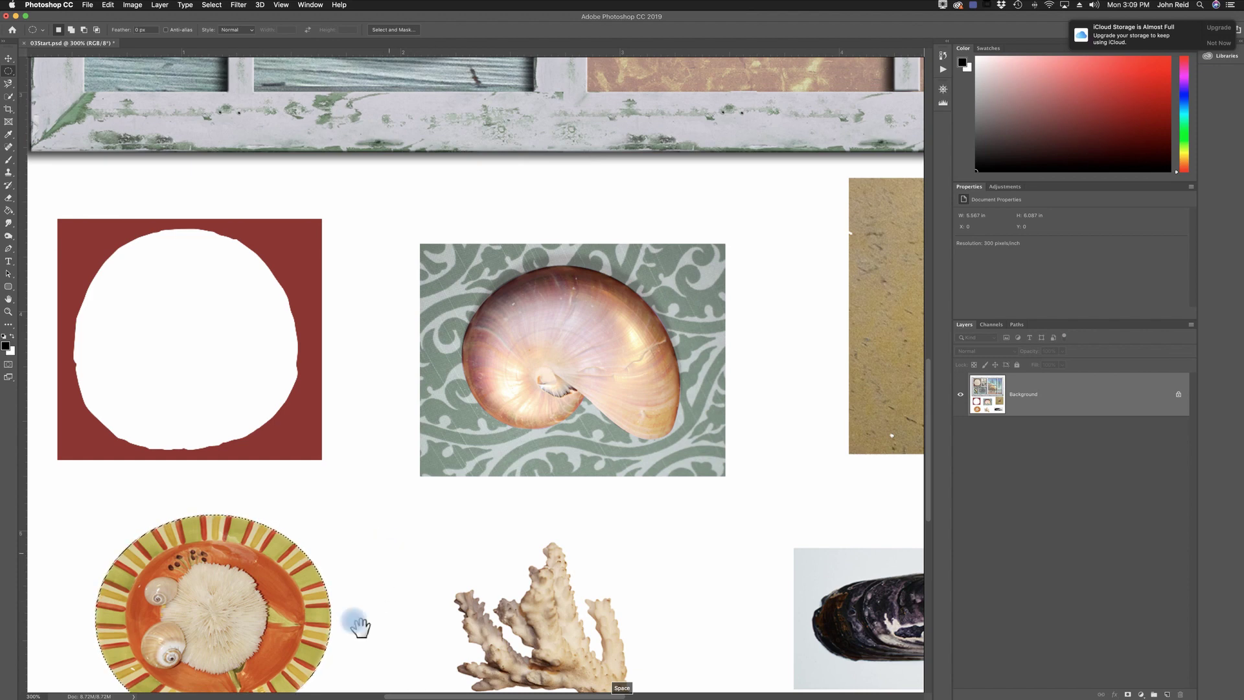
left_click_drag(356, 631, 549, 505)
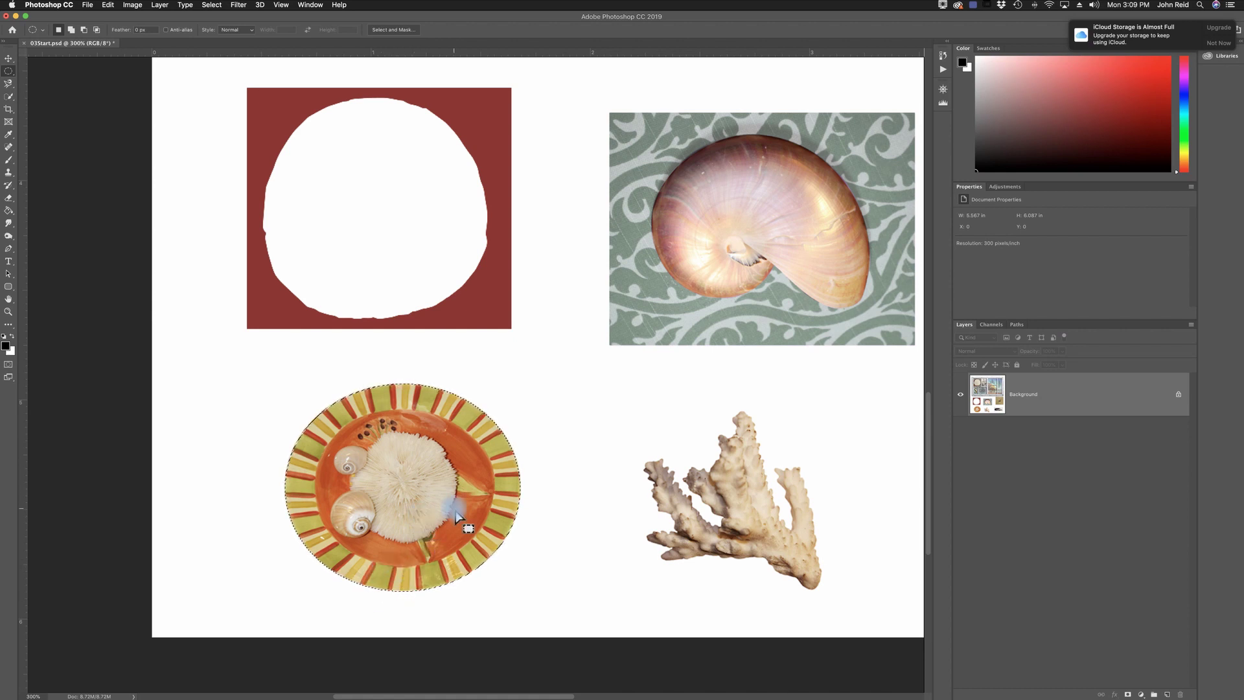
left_click_drag(455, 512, 455, 511)
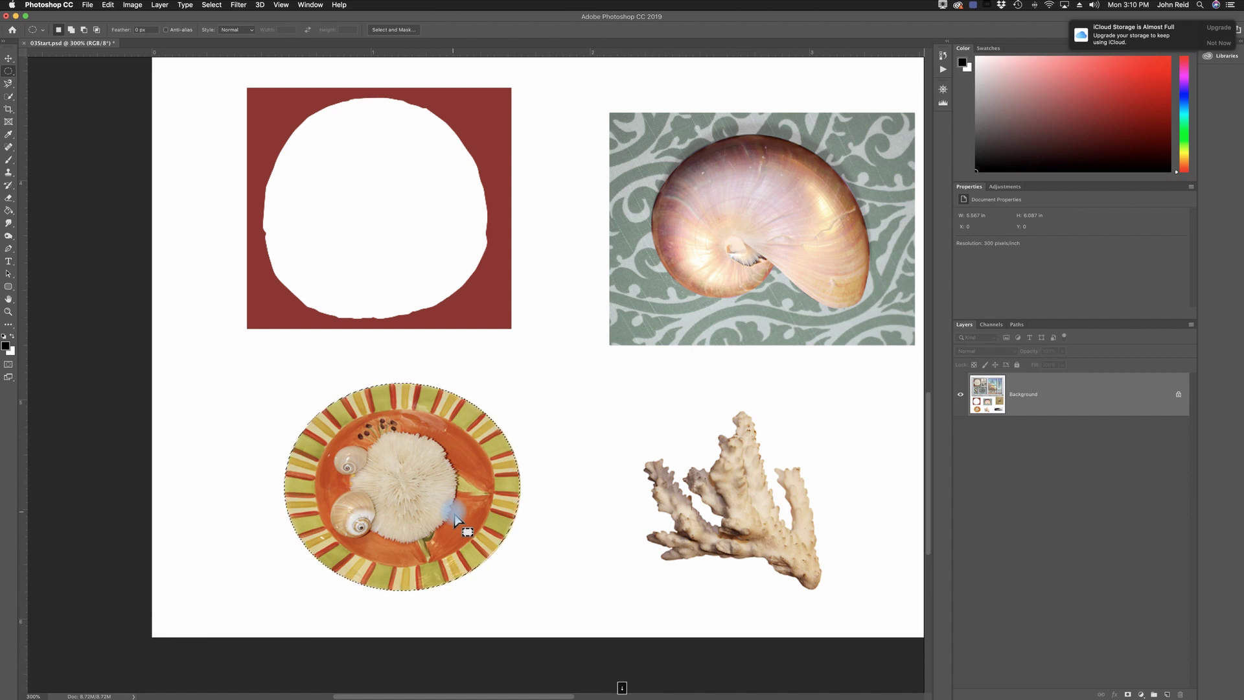
Nudge the elliptical selection to the right and back to the left in small increments to fit the plate's rim.
key("Right")
key("Right")
key("Right")
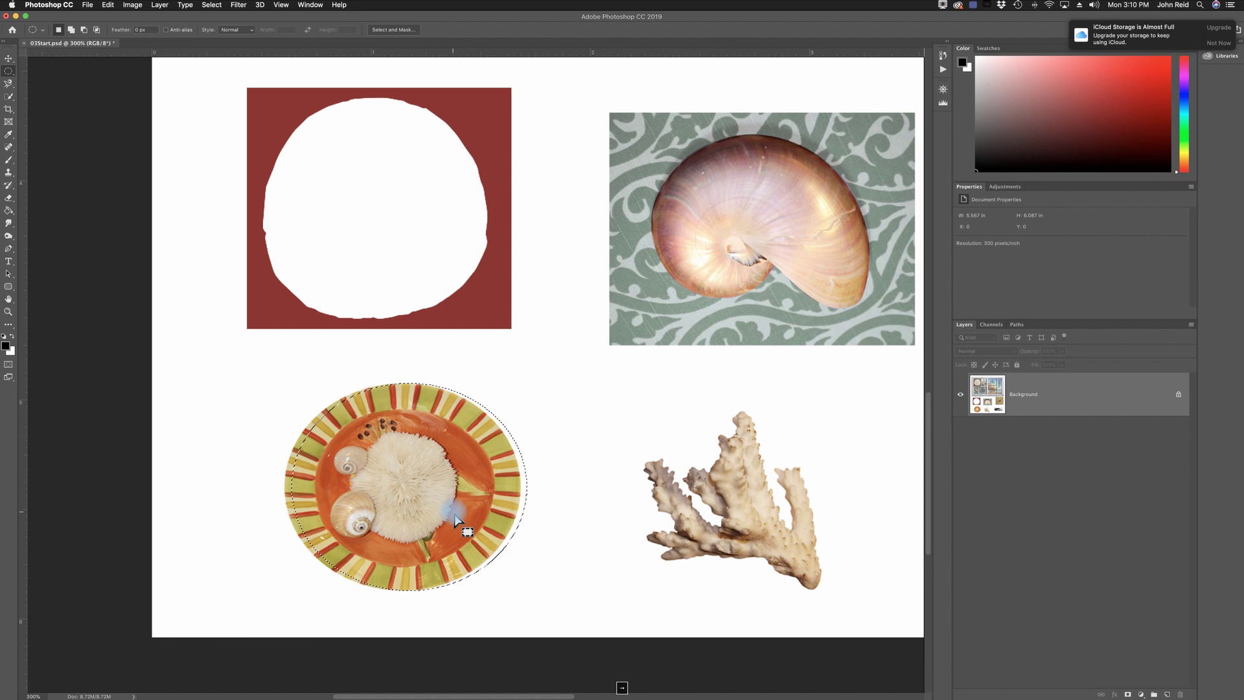
key("Left")
key("Left")
key("Left")
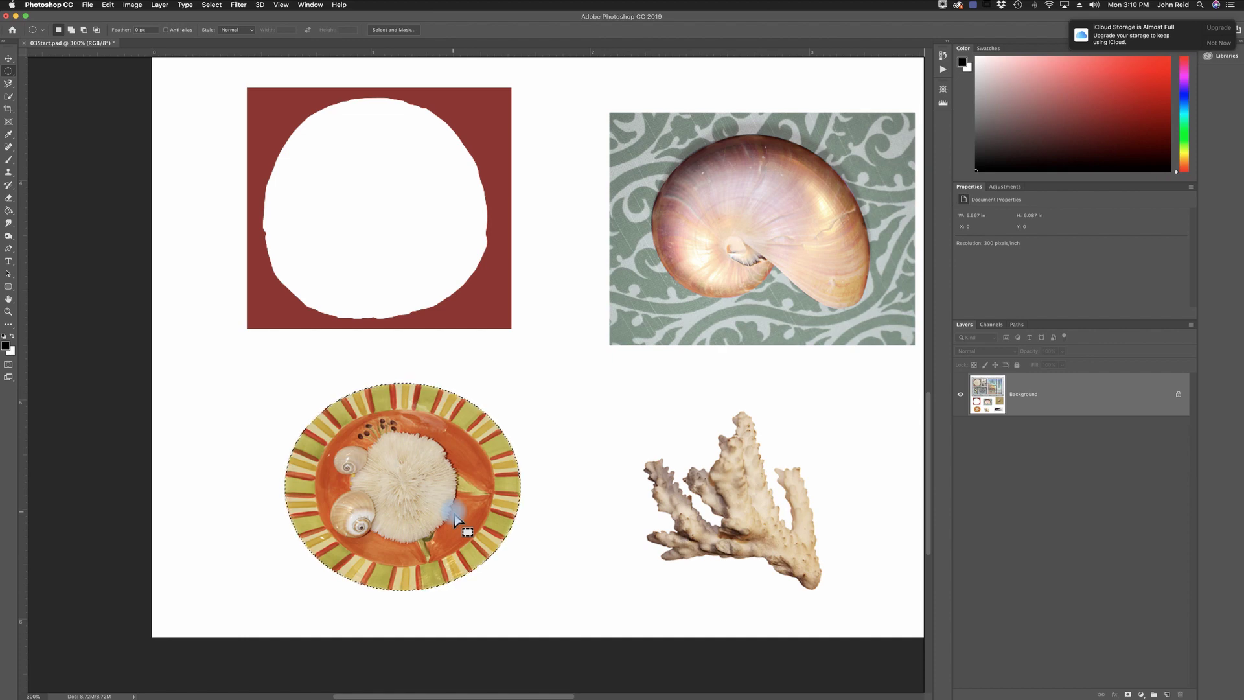
Move the selected plate into the frame panel marked B and nudge it left and up to sit over its shadow.
key("super+0")
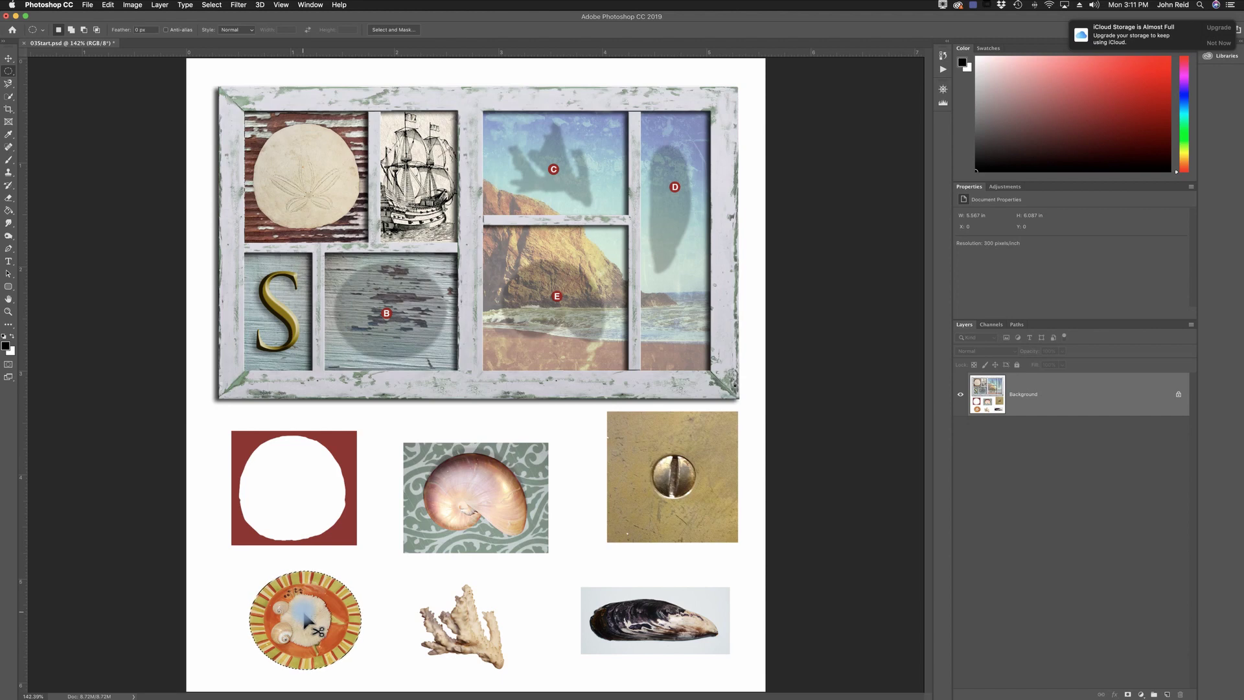
left_click_drag(314, 623, 409, 311)
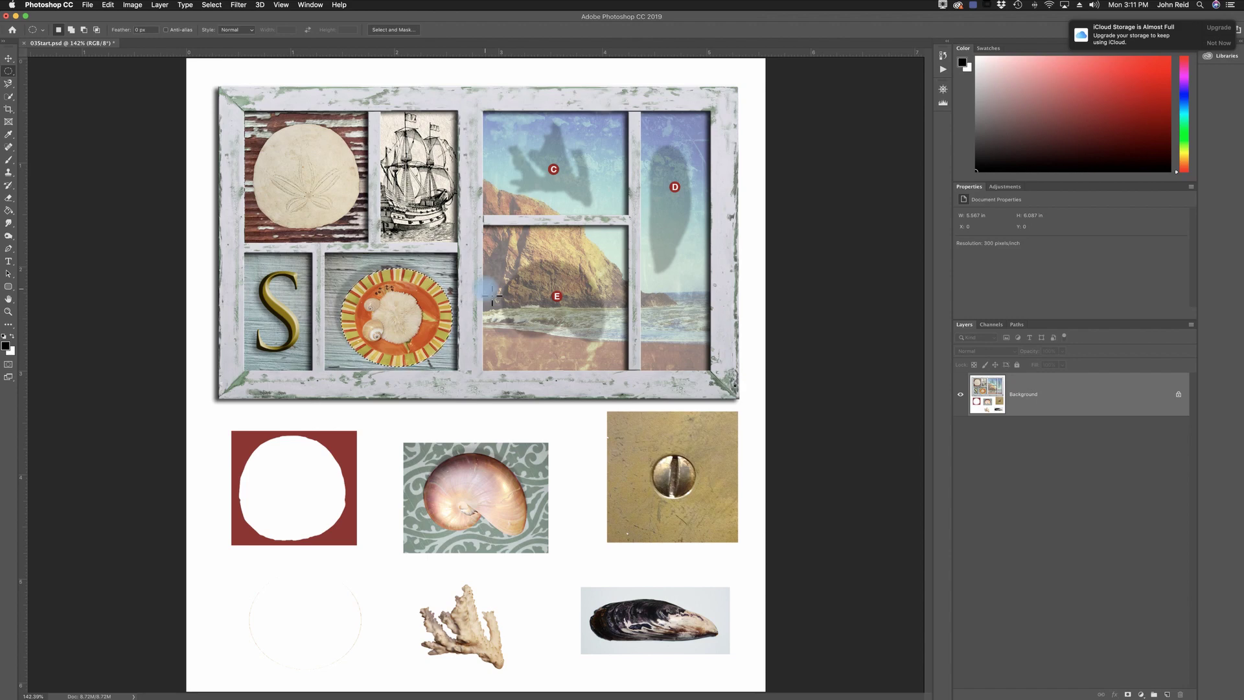
key("Left")
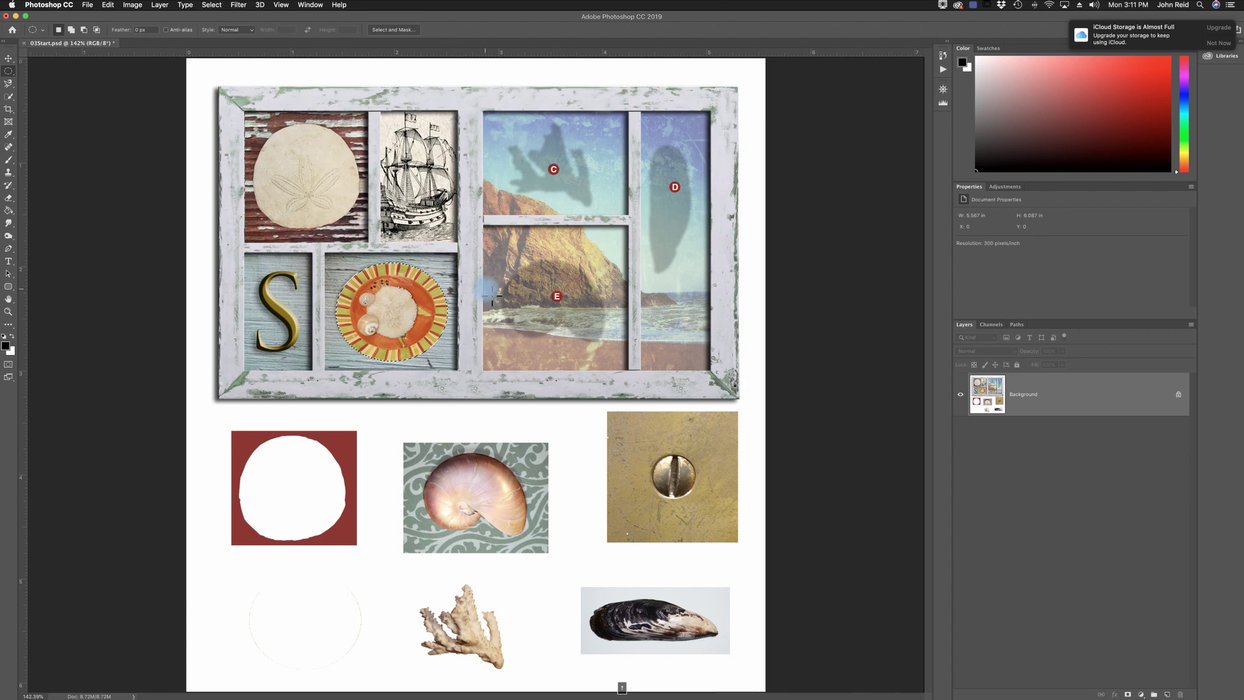
key("Left")
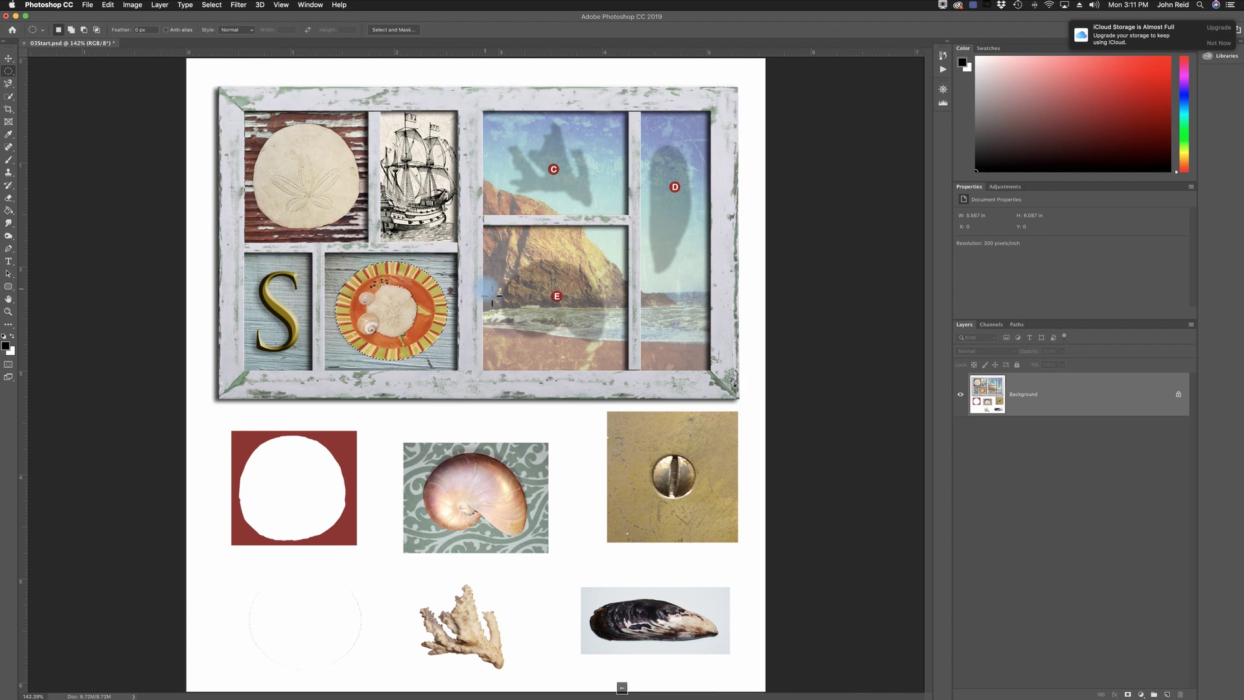
key("Up")
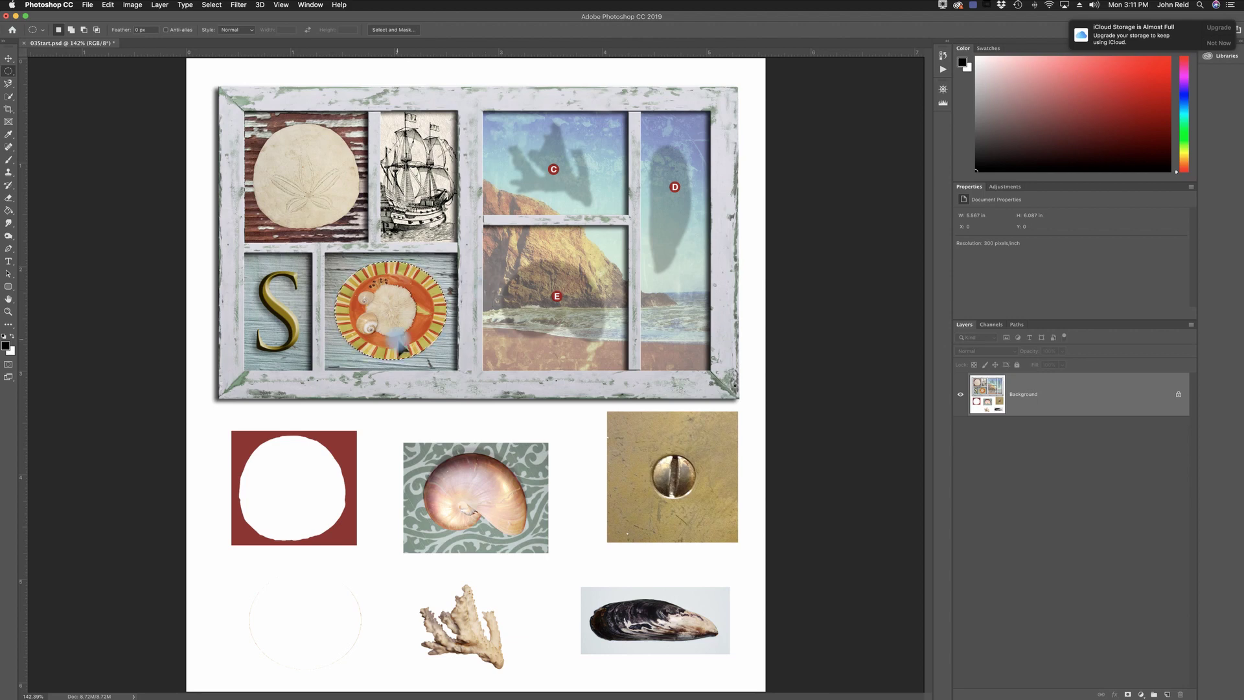
Nudge the plate right and left in larger increments, settle it back over its shadow in panel B, and deselect it.
key("shift")
key("shift+Right")
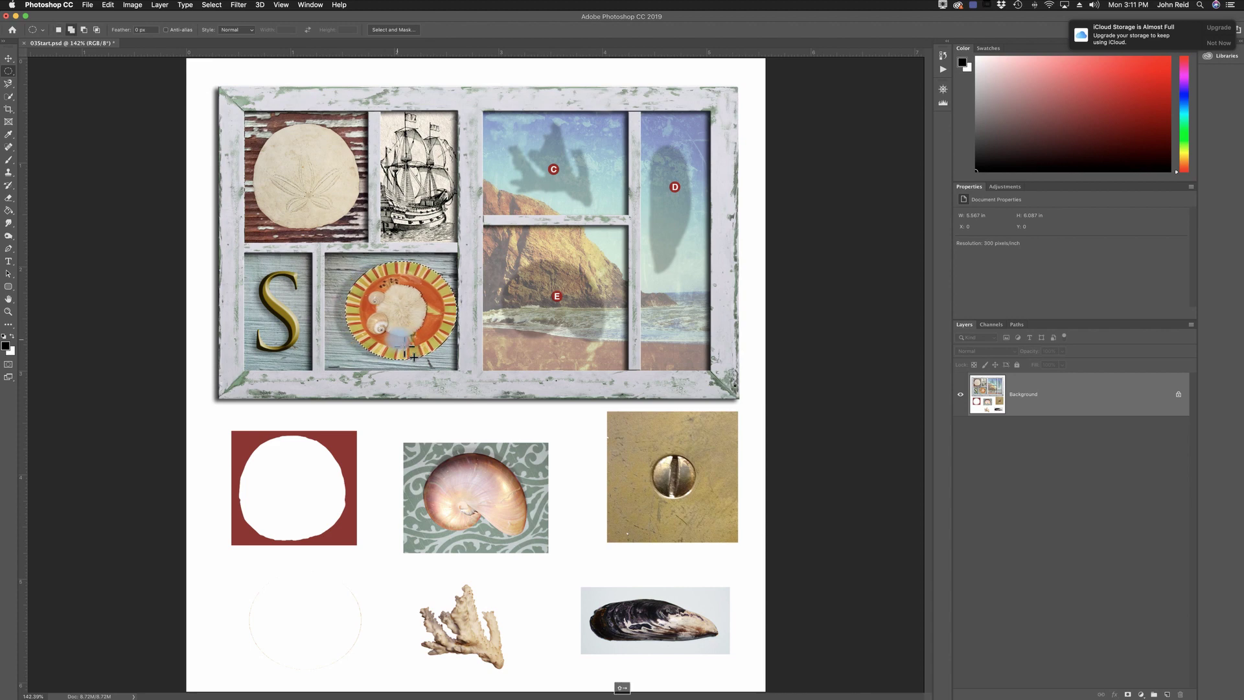
key("shift+Left")
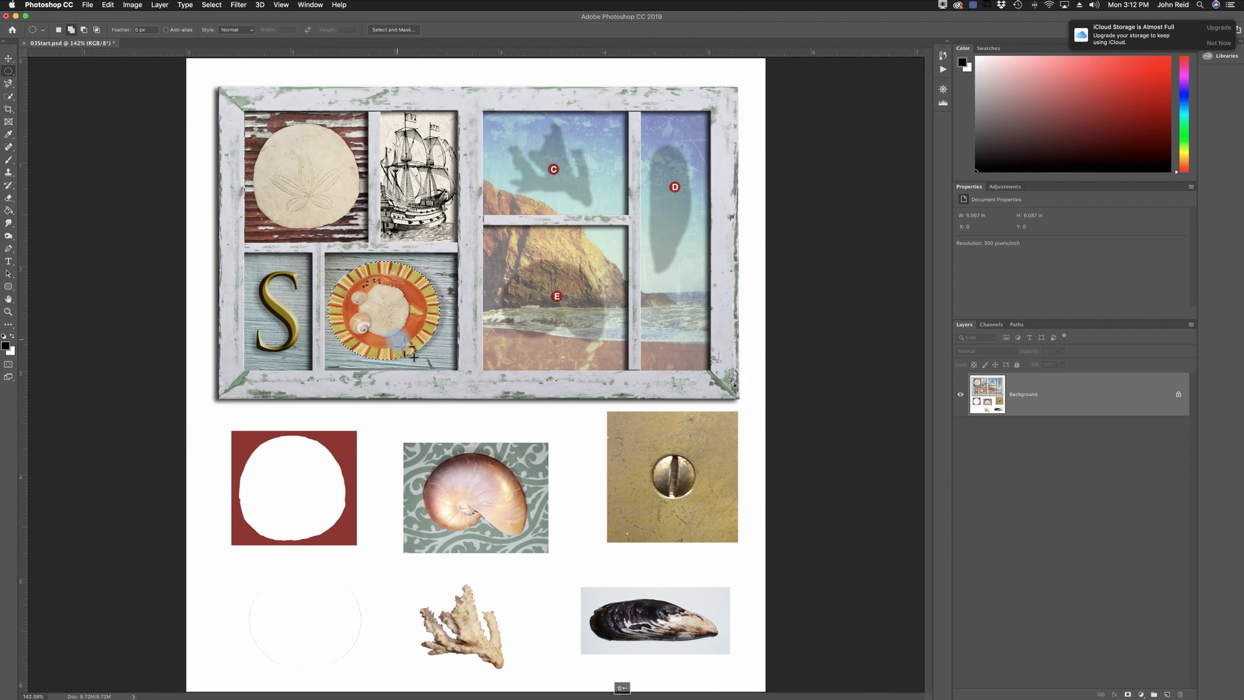
key("shift+Left")
key("shift+Right")
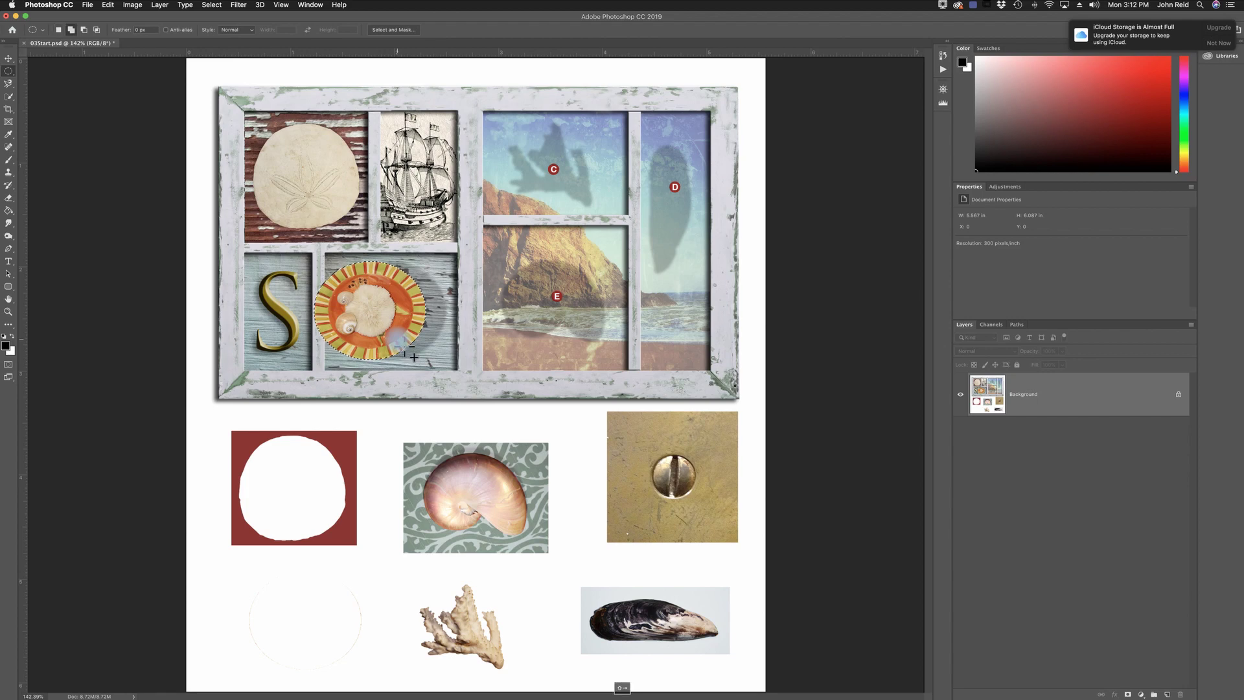
key("Right")
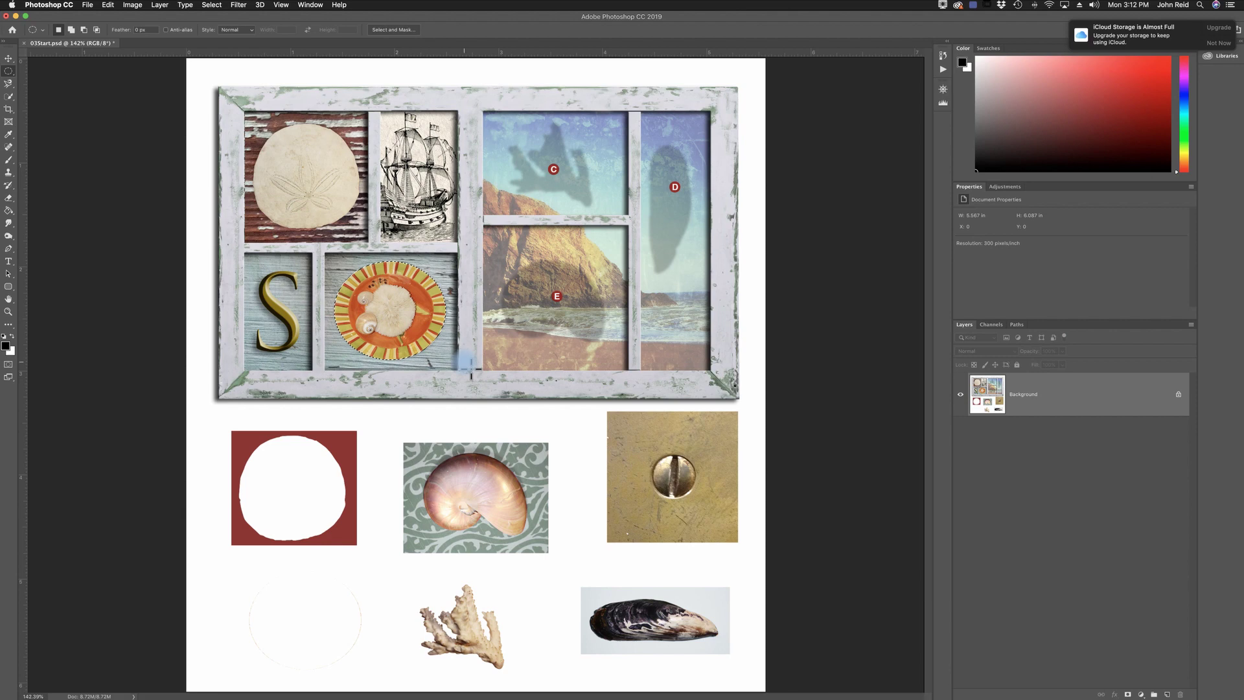
key("super+d")
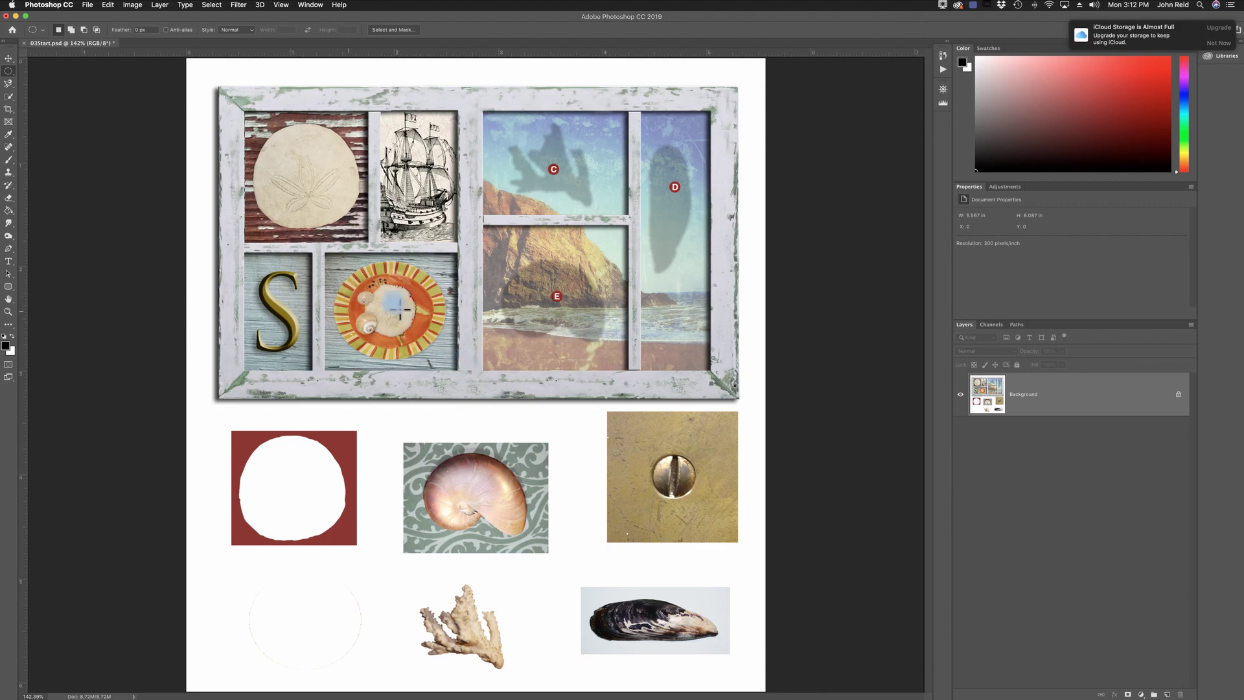
Try selecting the white background beside the coral with the Magic Wand at tolerance 32 and Contiguous off, and clear the selection.
key("w")
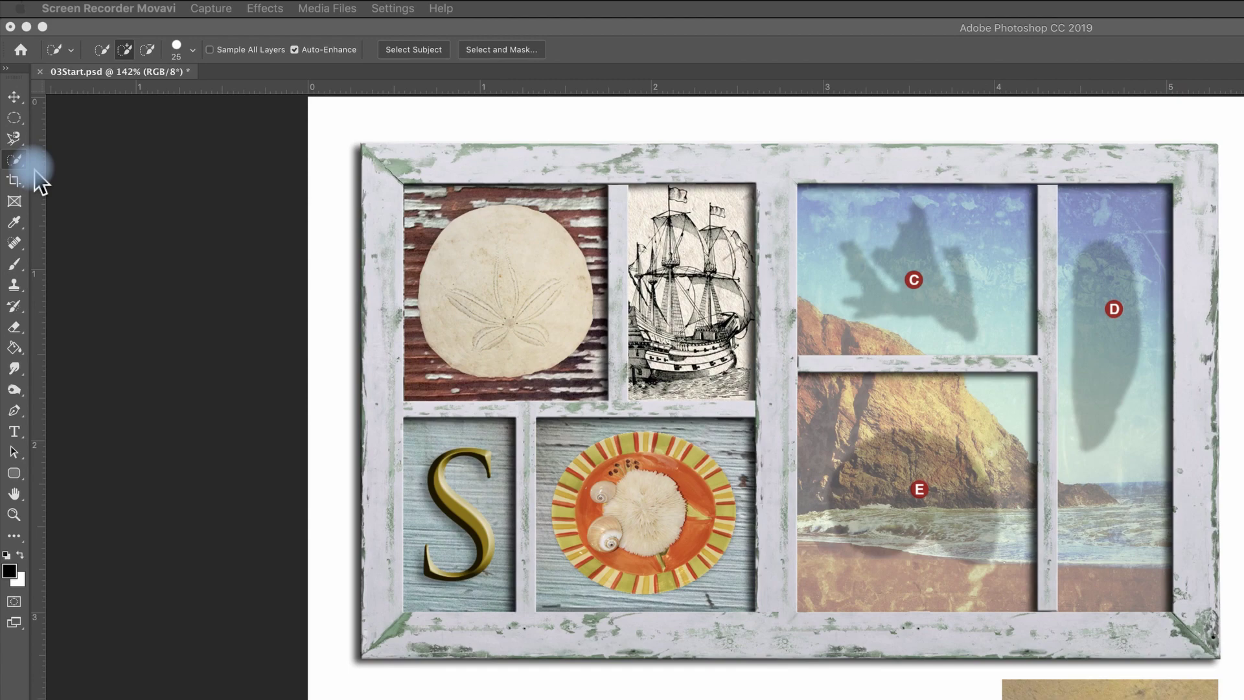
left_click(27, 166)
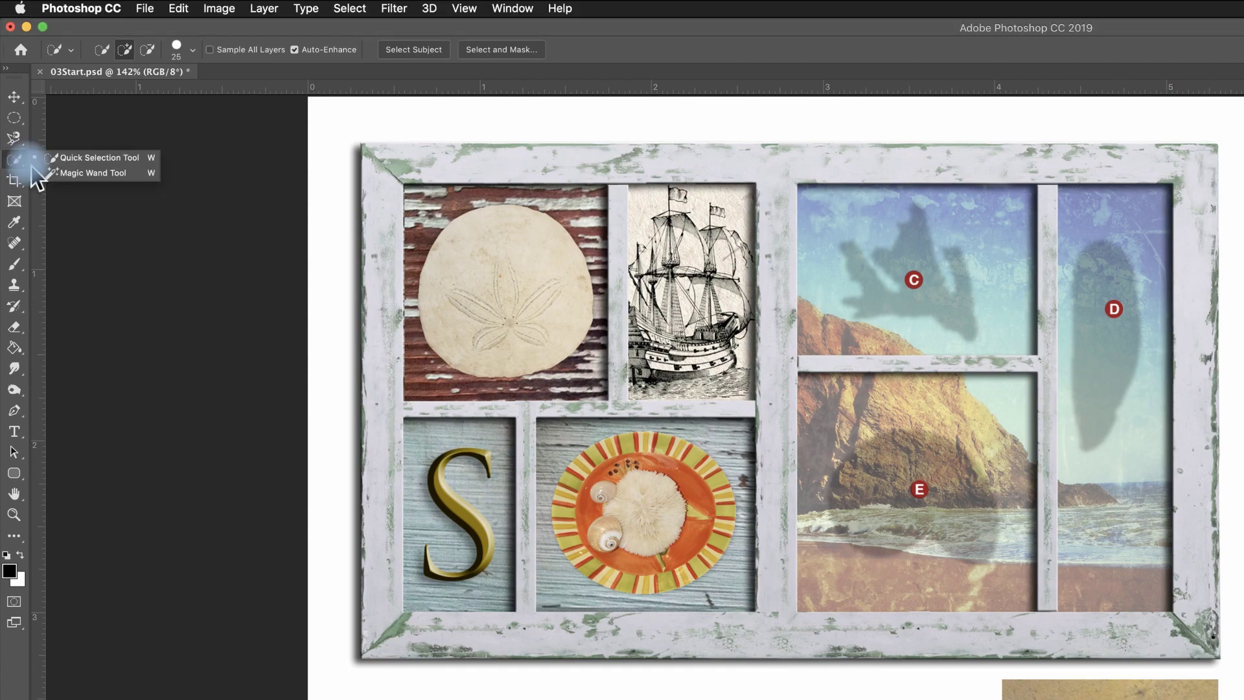
left_click(94, 173)
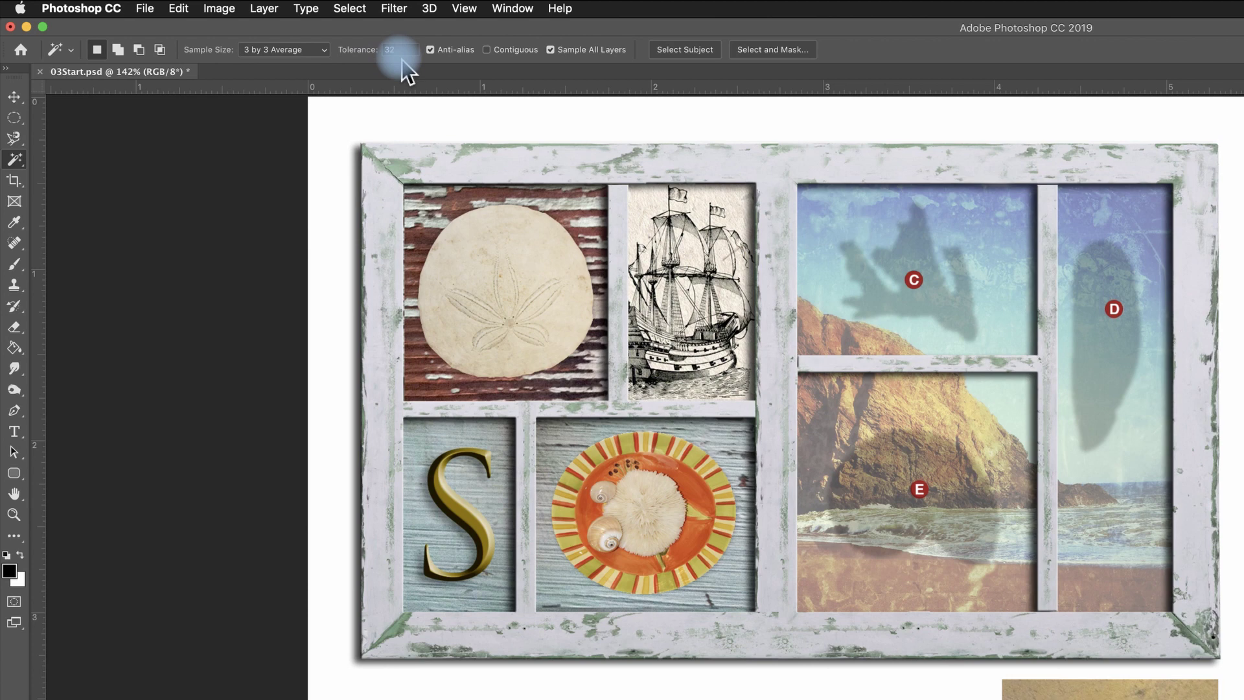
left_click(404, 162)
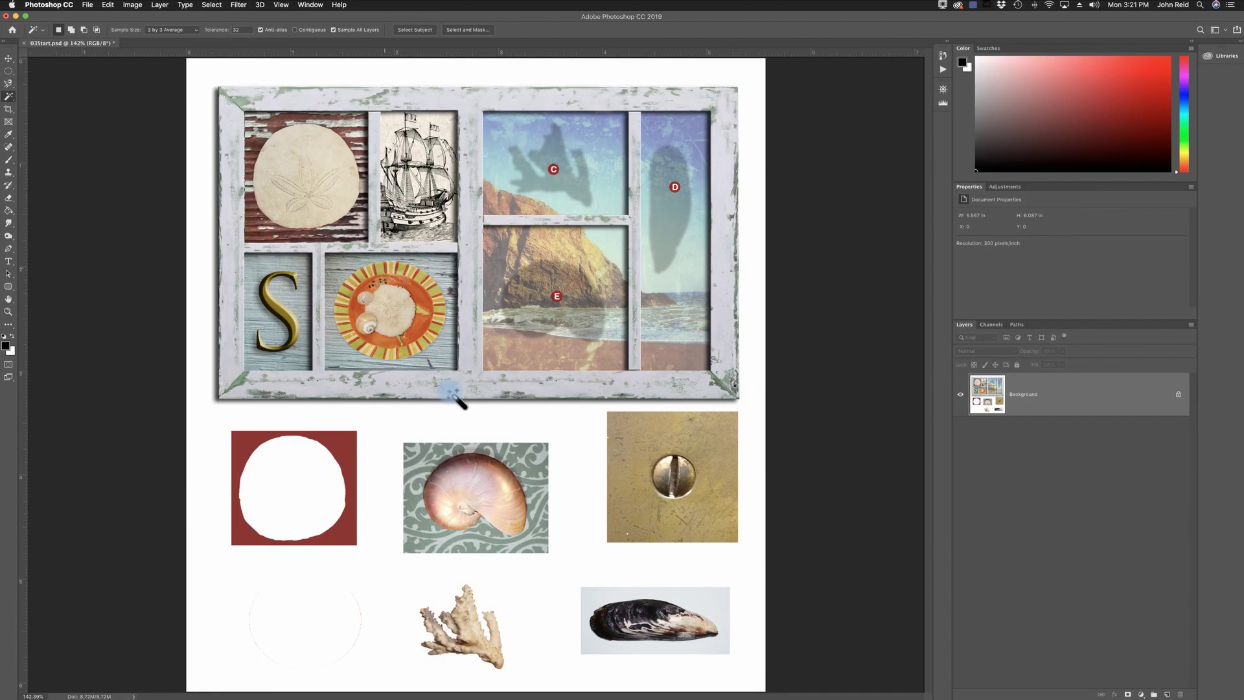
left_click(498, 594)
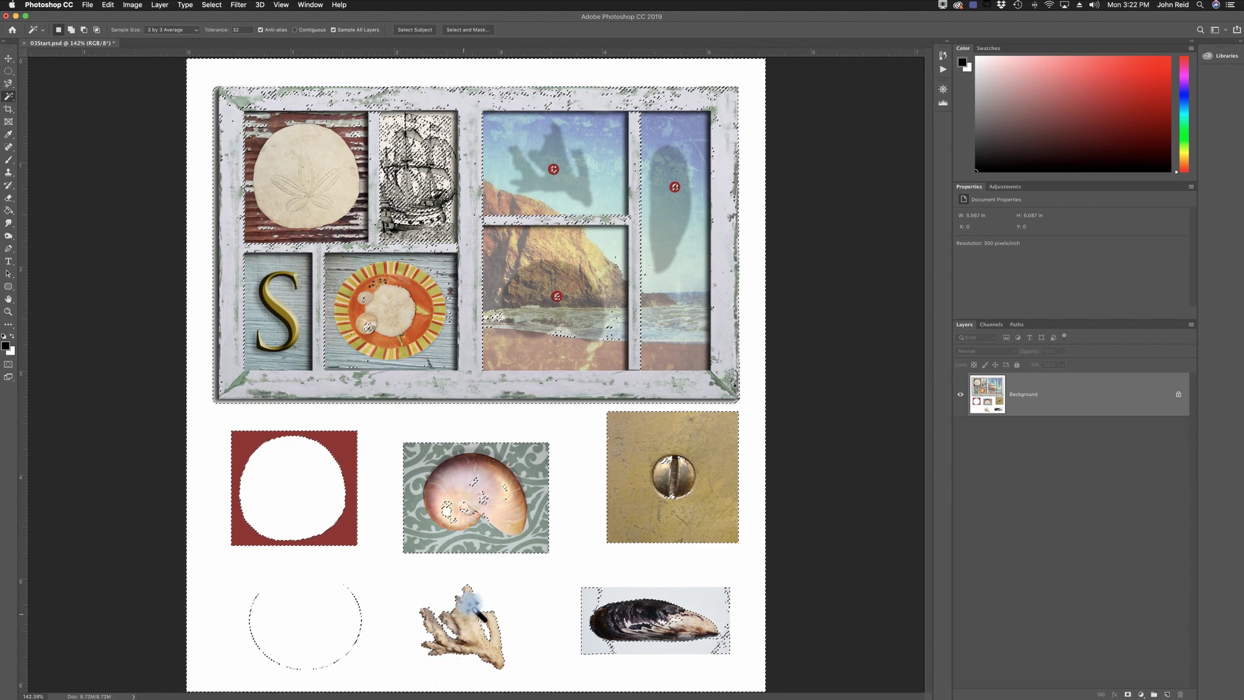
key("super+d")
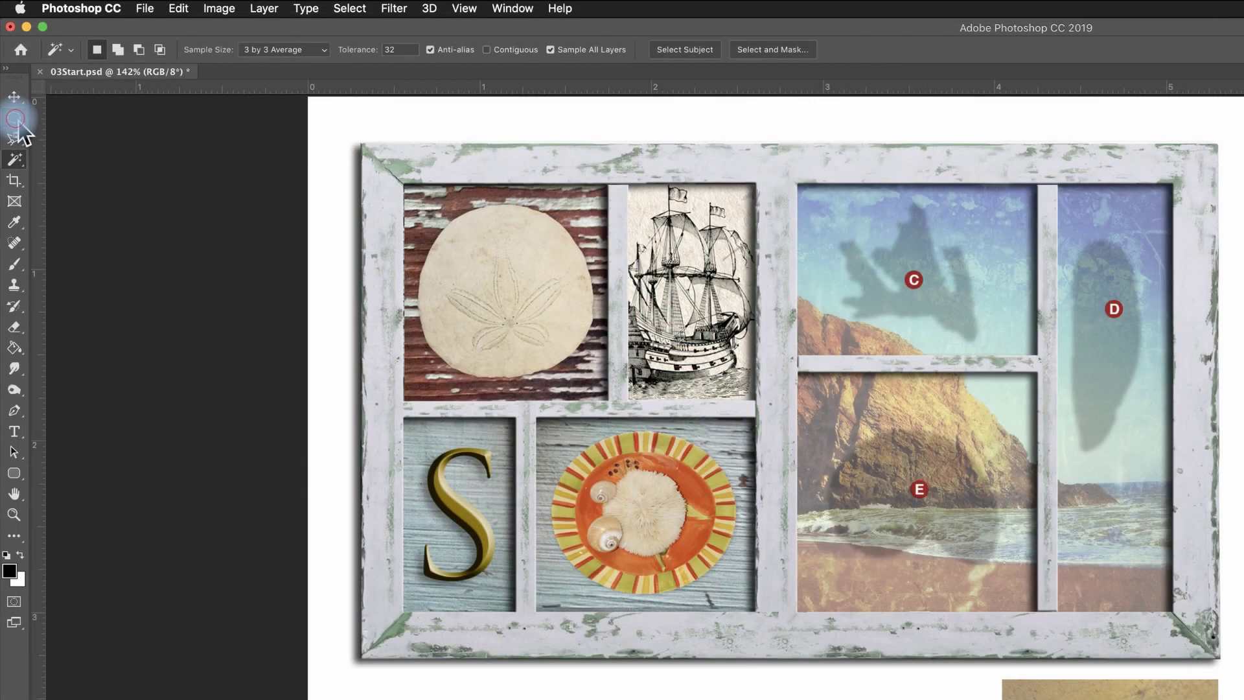
Draw a rectangular marquee around the whole coral, leaving a white margin on every side.
left_click(15, 120)
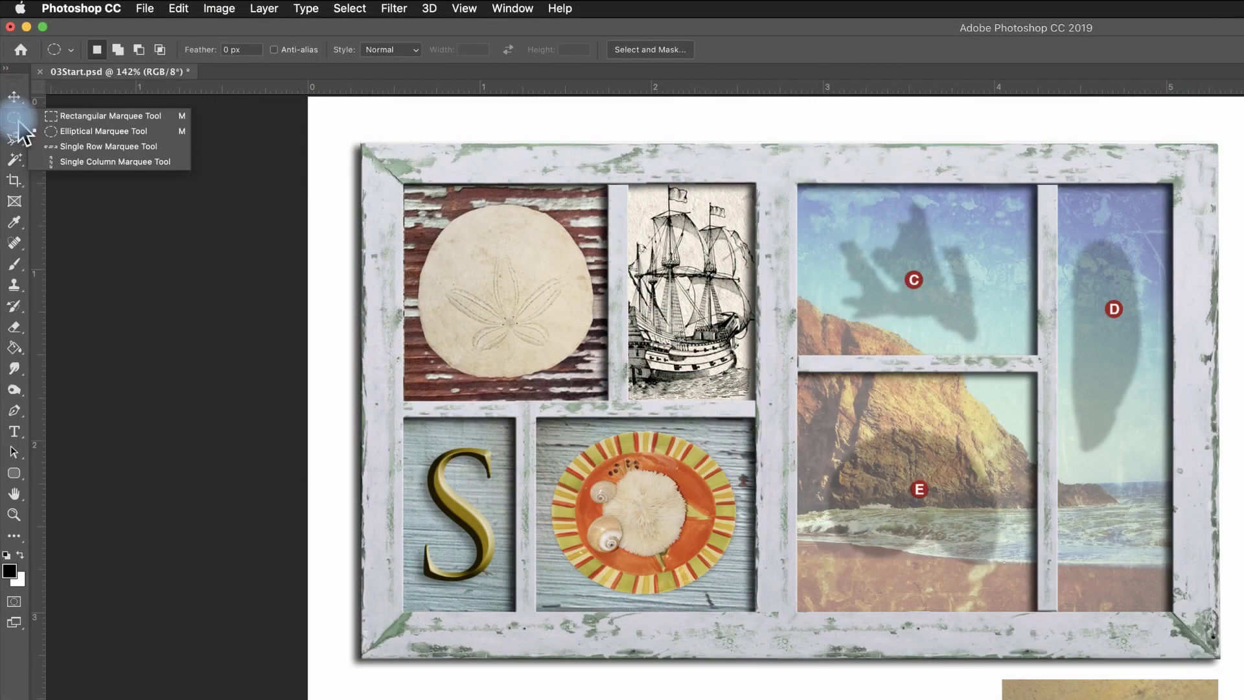
left_click(75, 118)
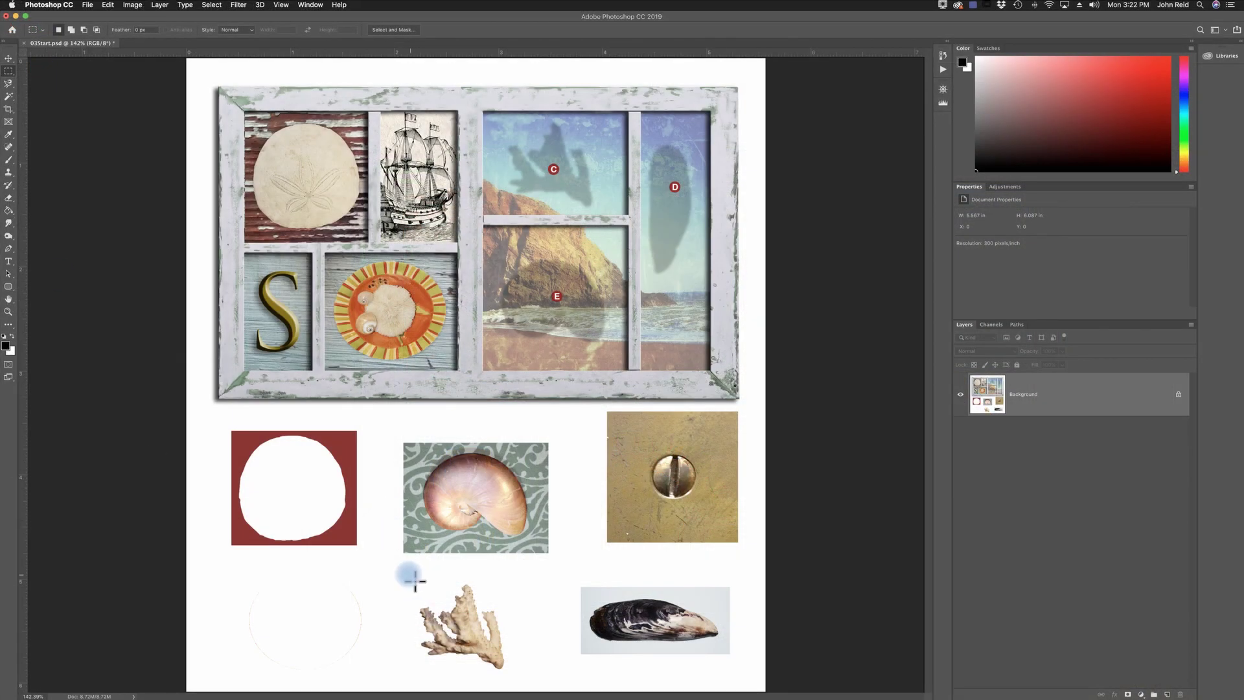
left_click_drag(414, 580, 547, 677)
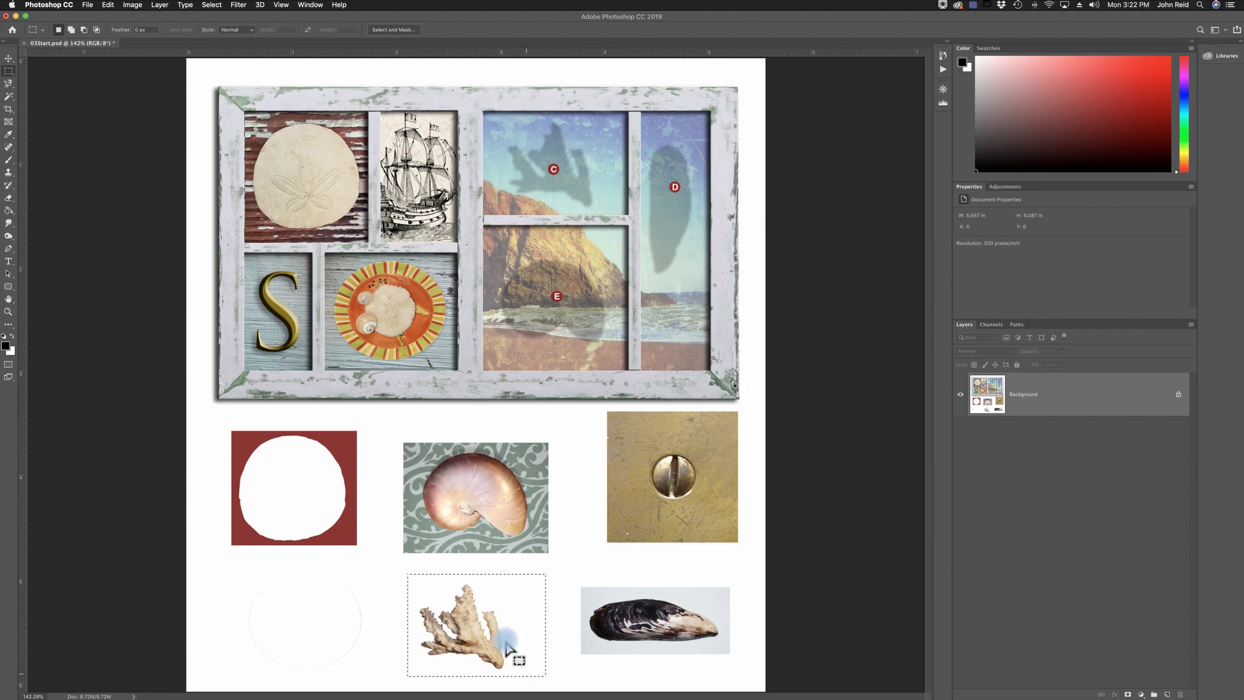
Subtract the white background from the rectangular selection with the Magic Wand so that only the coral stays selected.
left_click(8, 96)
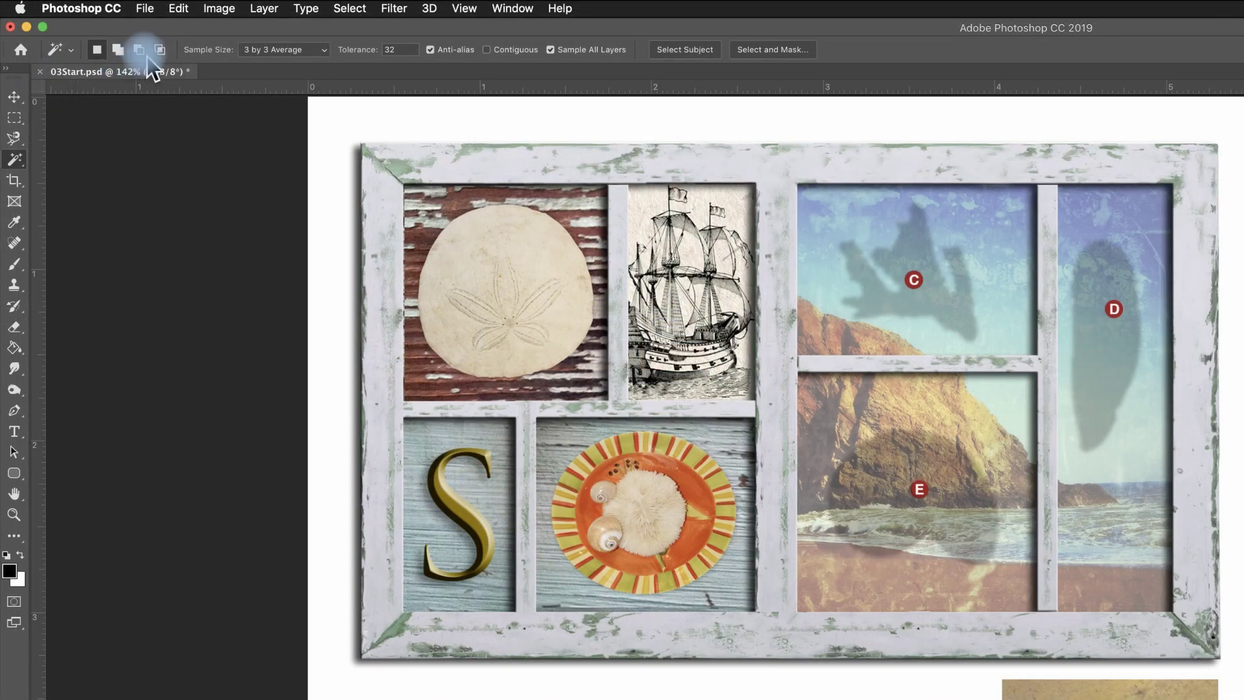
left_click(141, 51)
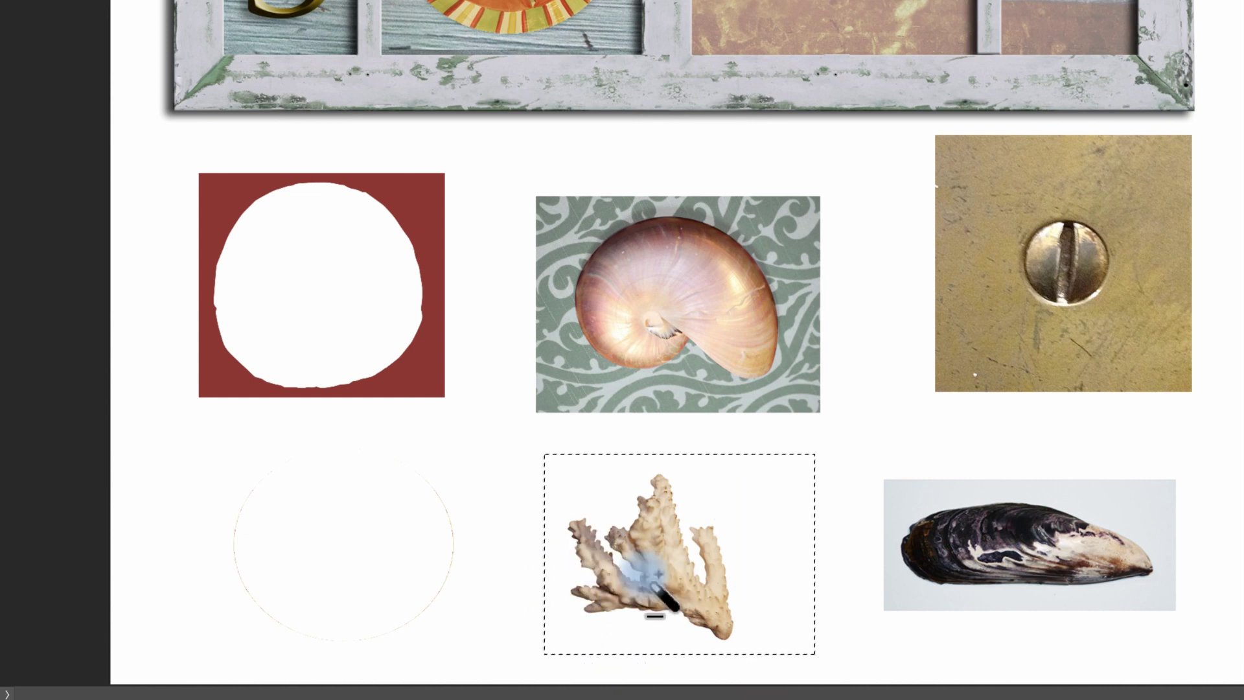
left_click(745, 509)
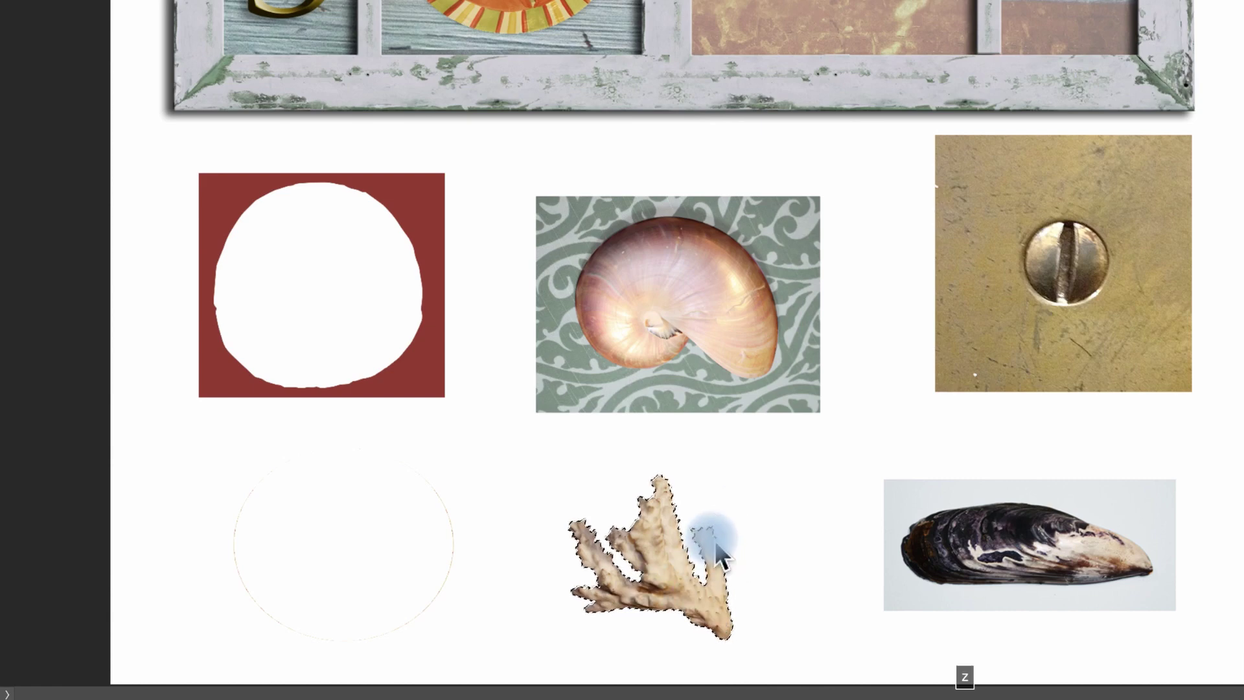
Check the coral's selection outline up close, and move the coral over its shadow in the frame panel marked C.
key("z")
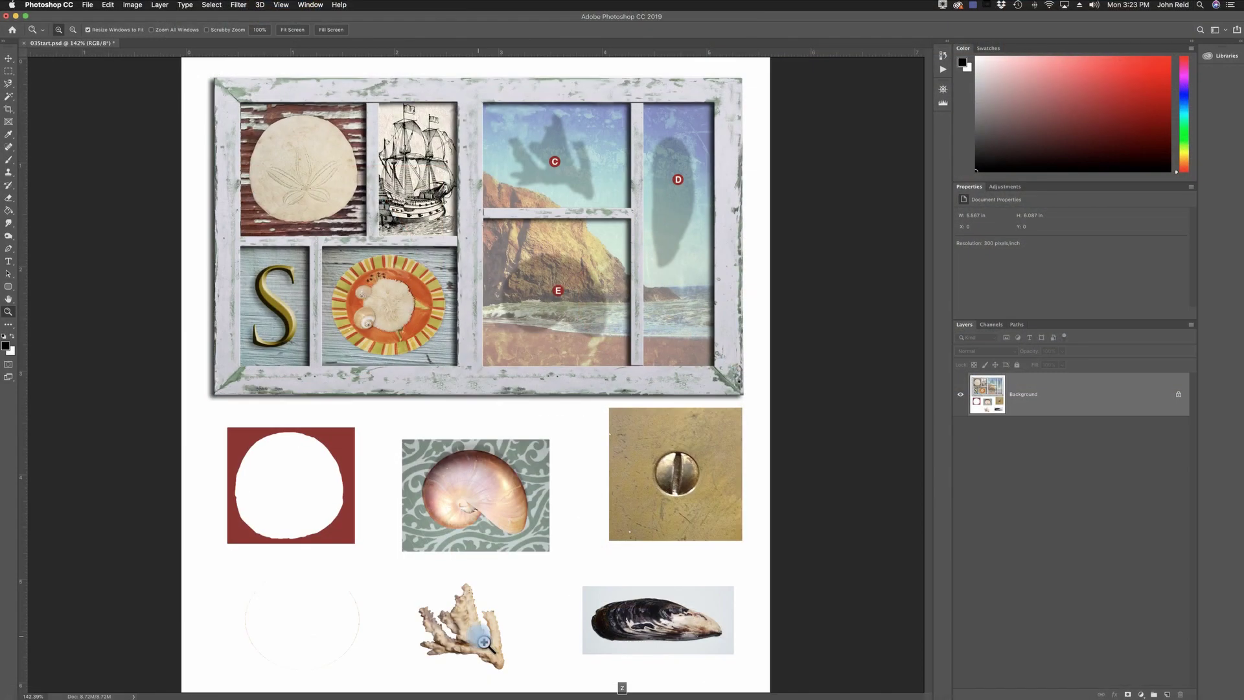
left_click(485, 642)
left_click(485, 642)
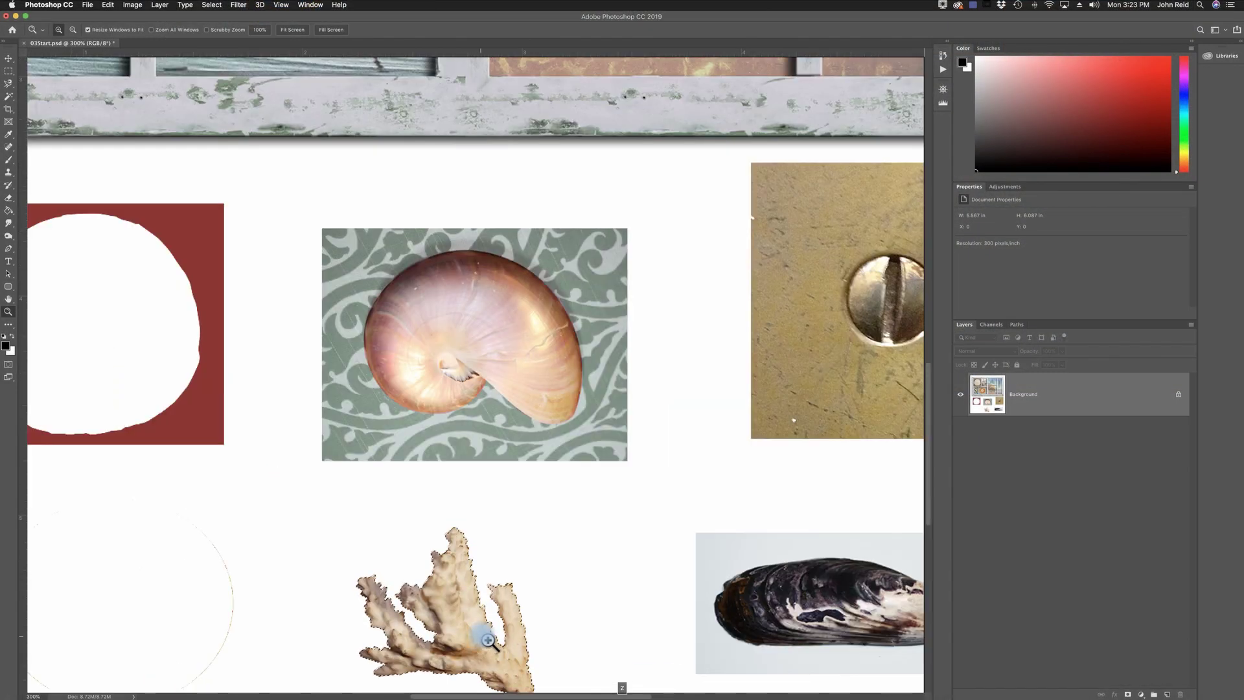
left_click(490, 638)
key("space")
left_click_drag(575, 608, 597, 455)
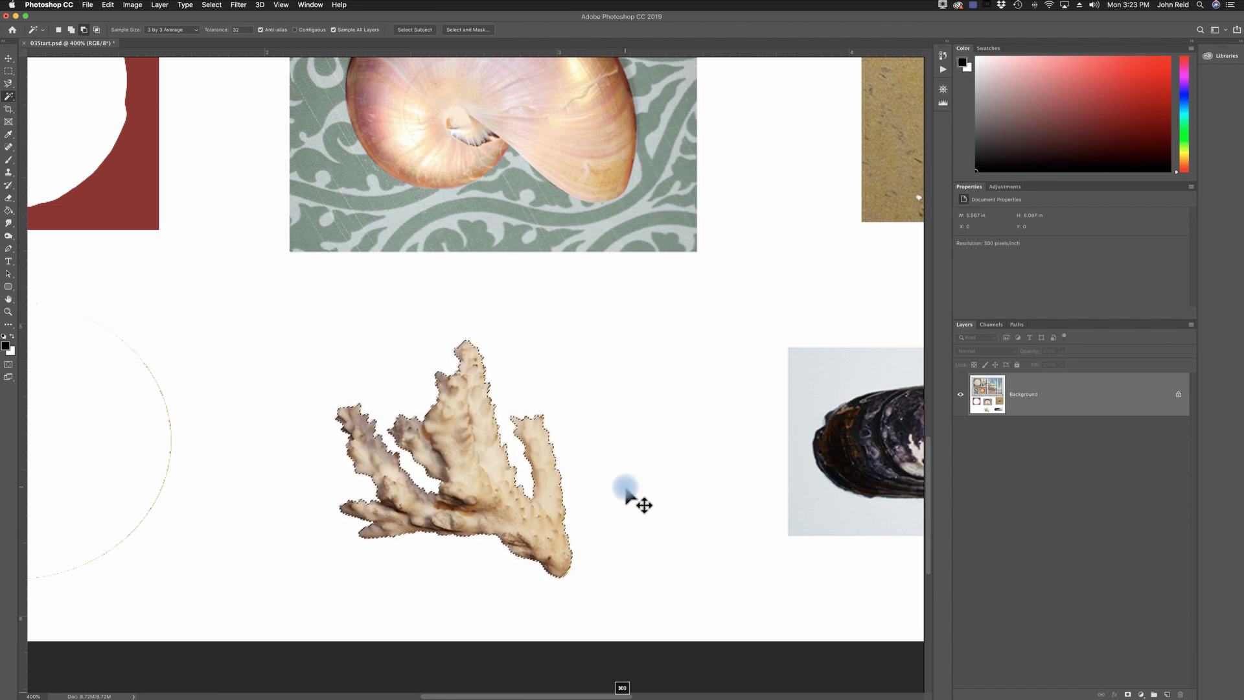
key("super+0")
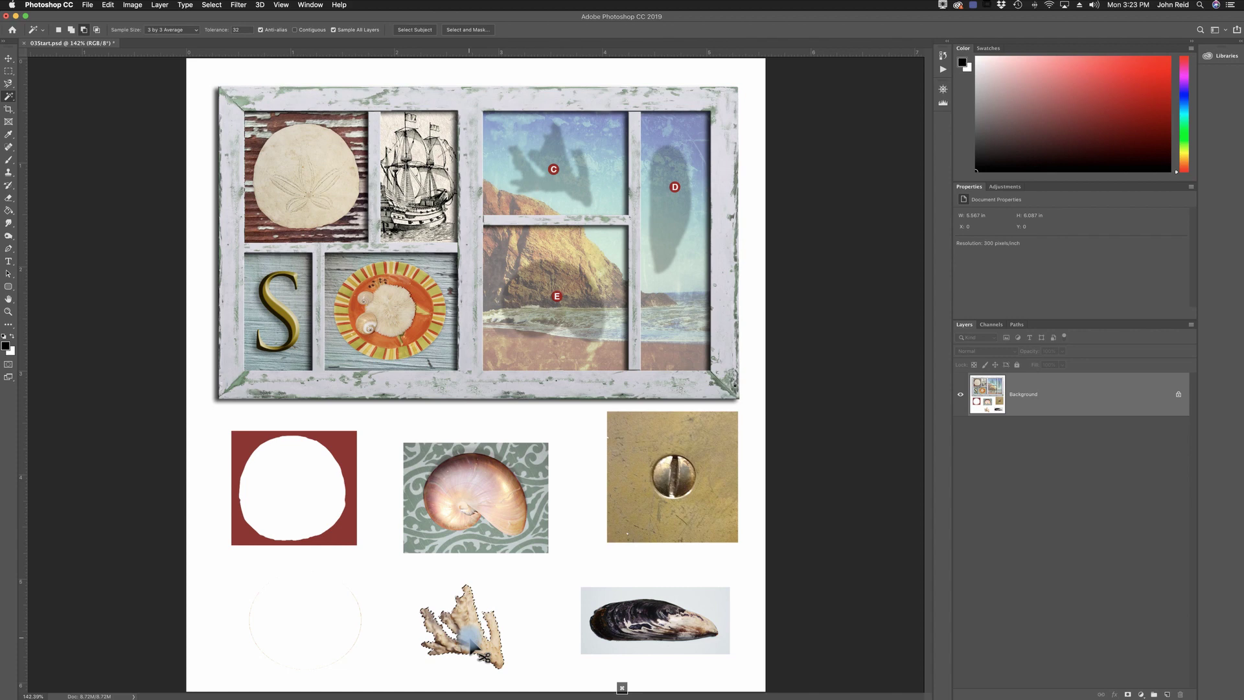
left_click_drag(471, 639, 568, 181)
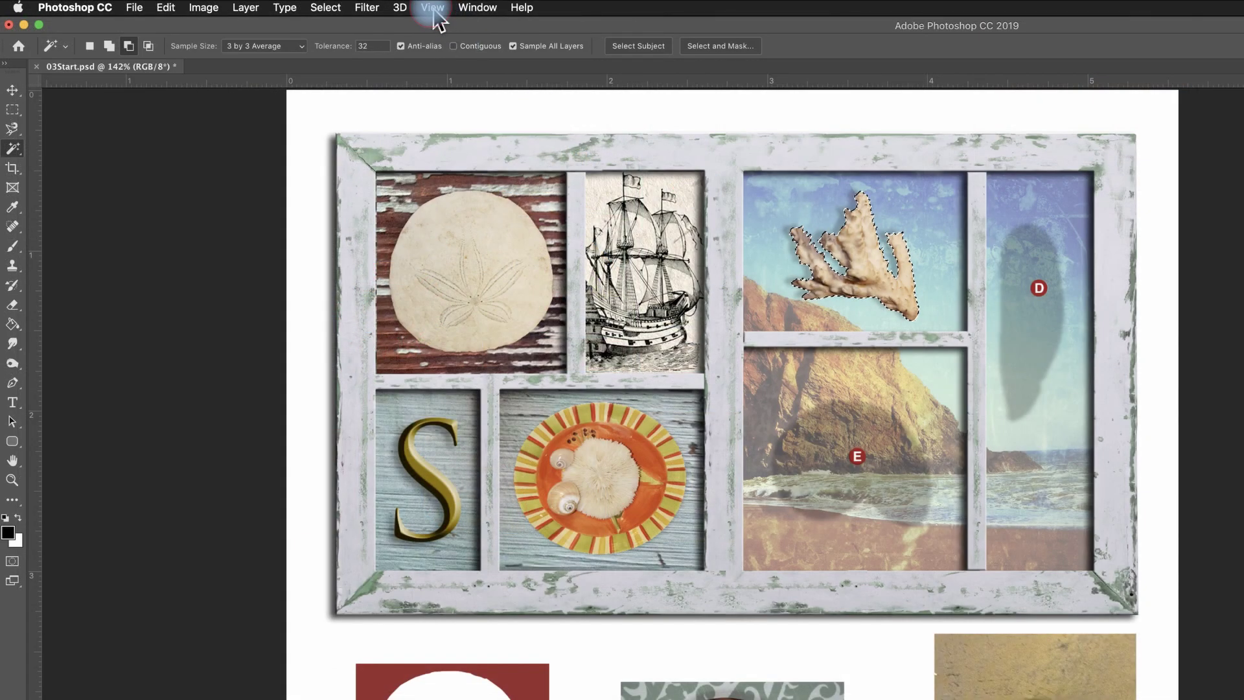
Hide the selection edges around the coral and examine its outline in panel C at 300% magnification.
left_click(433, 10)
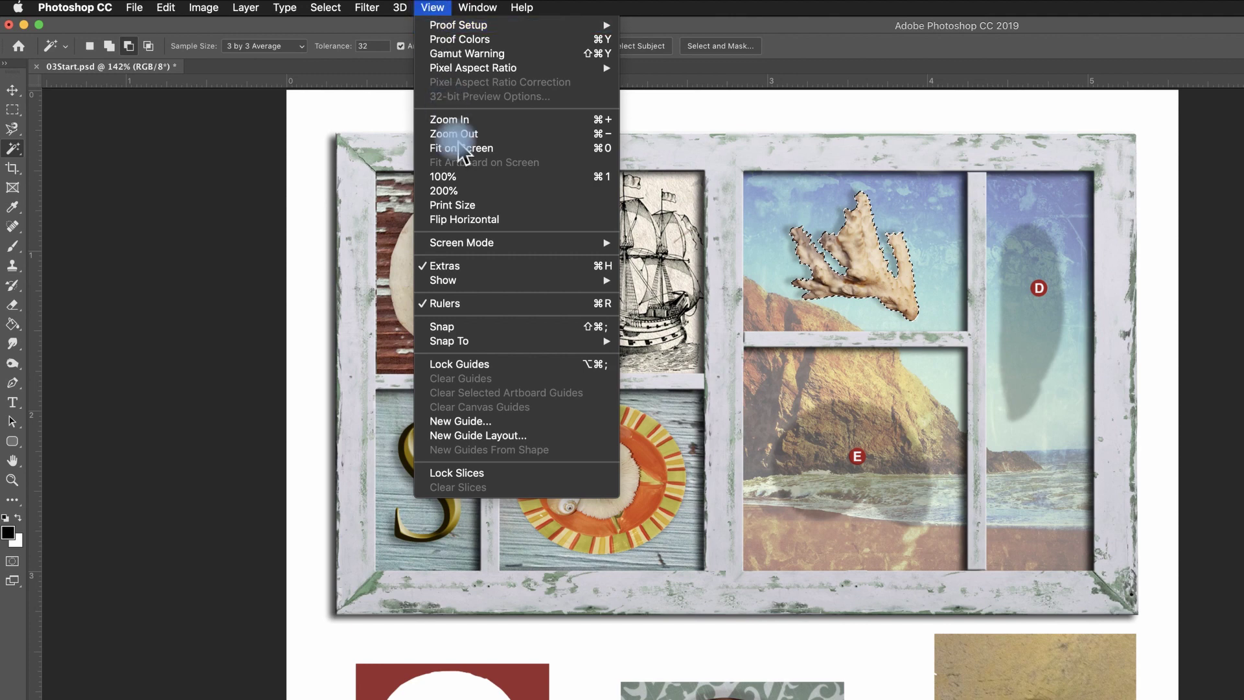
mouse_move(454, 282)
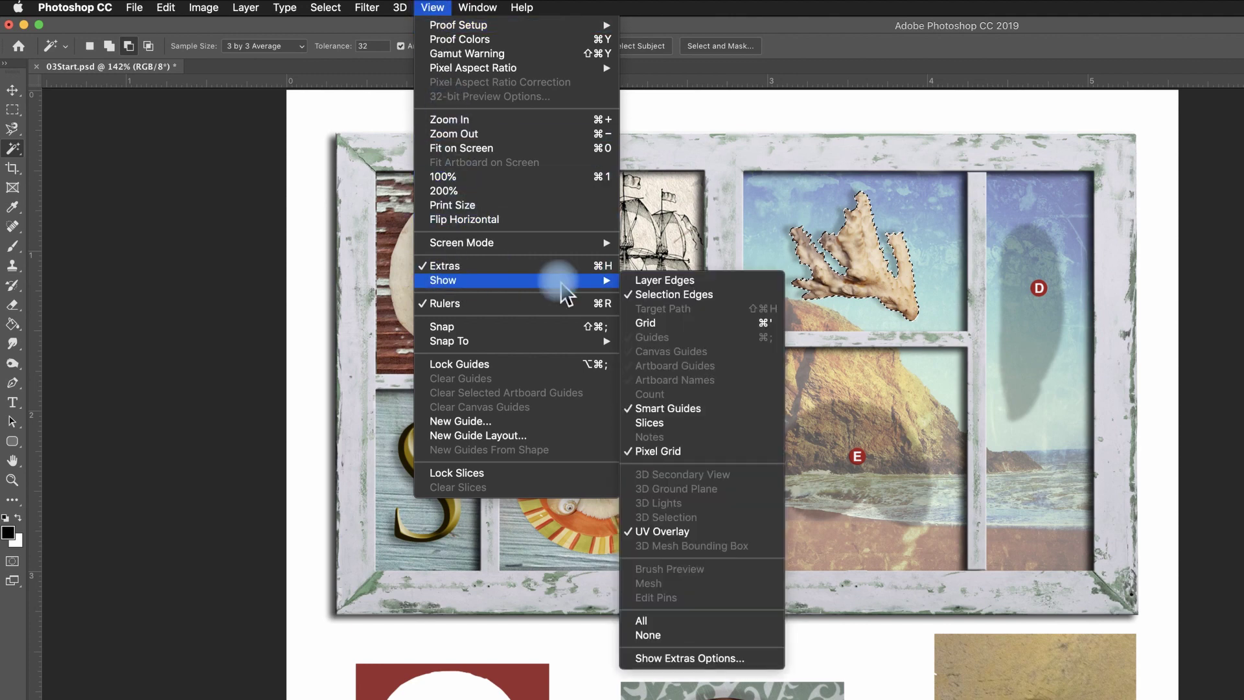
left_click(654, 296)
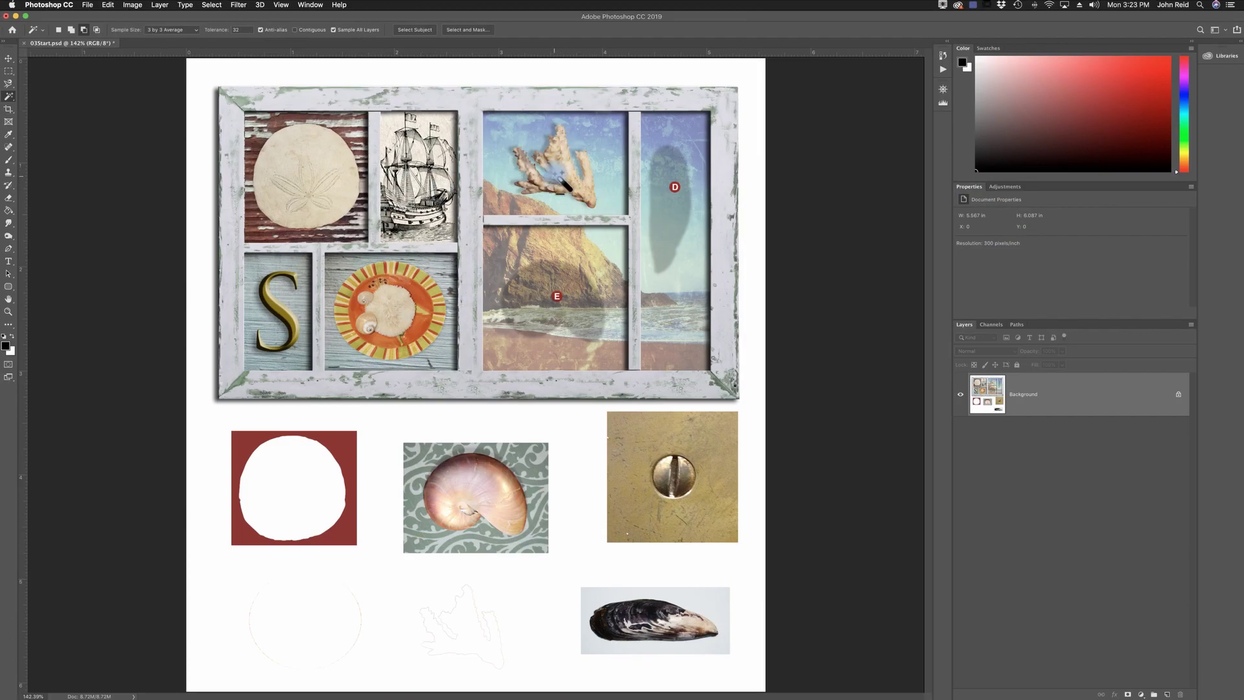
key("z")
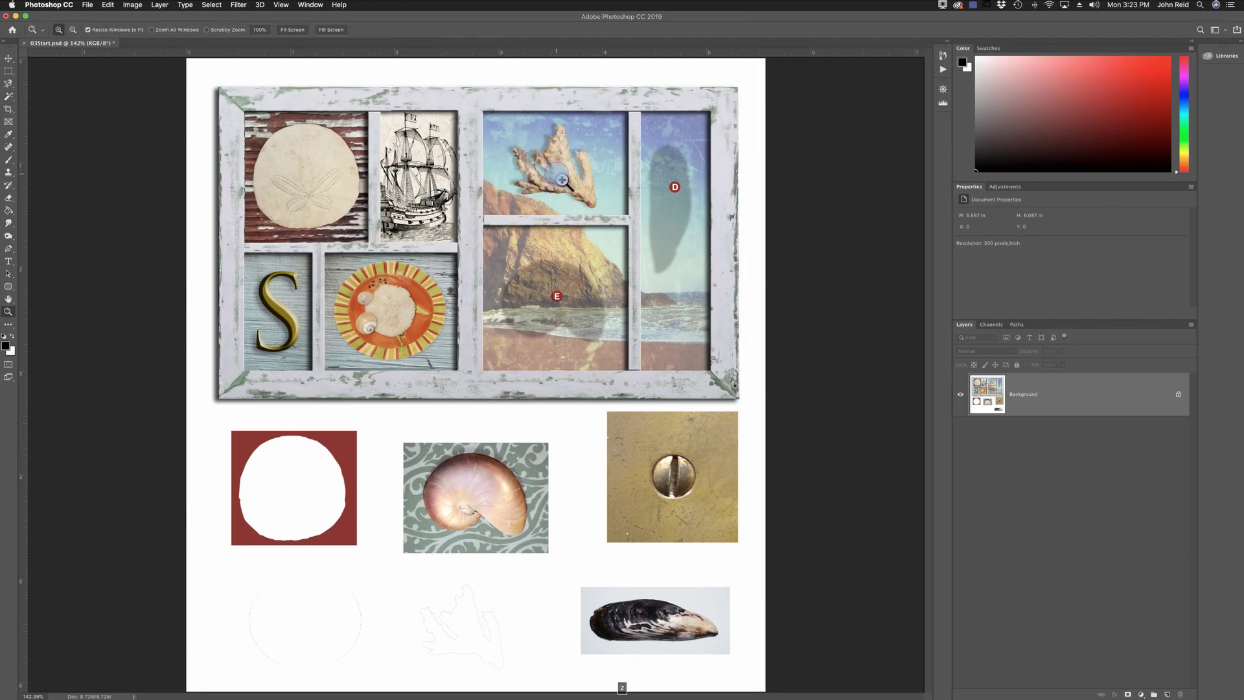
left_click(561, 183)
left_click(653, 188)
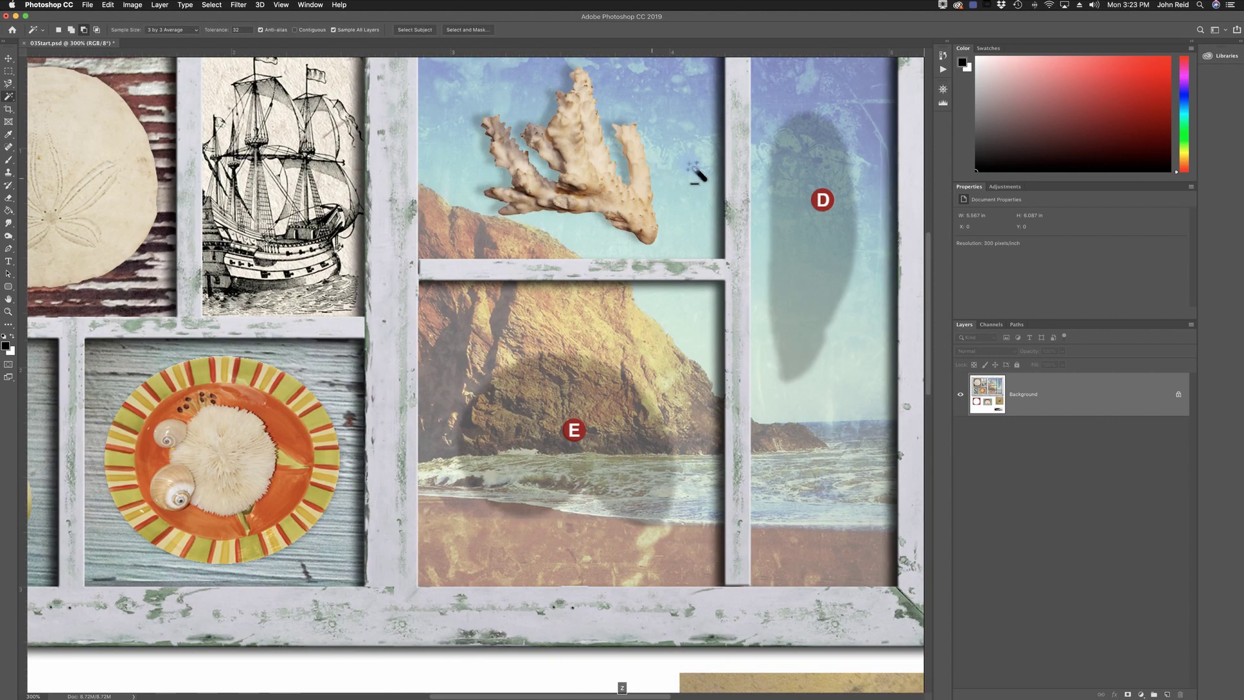
left_click_drag(695, 174, 694, 244)
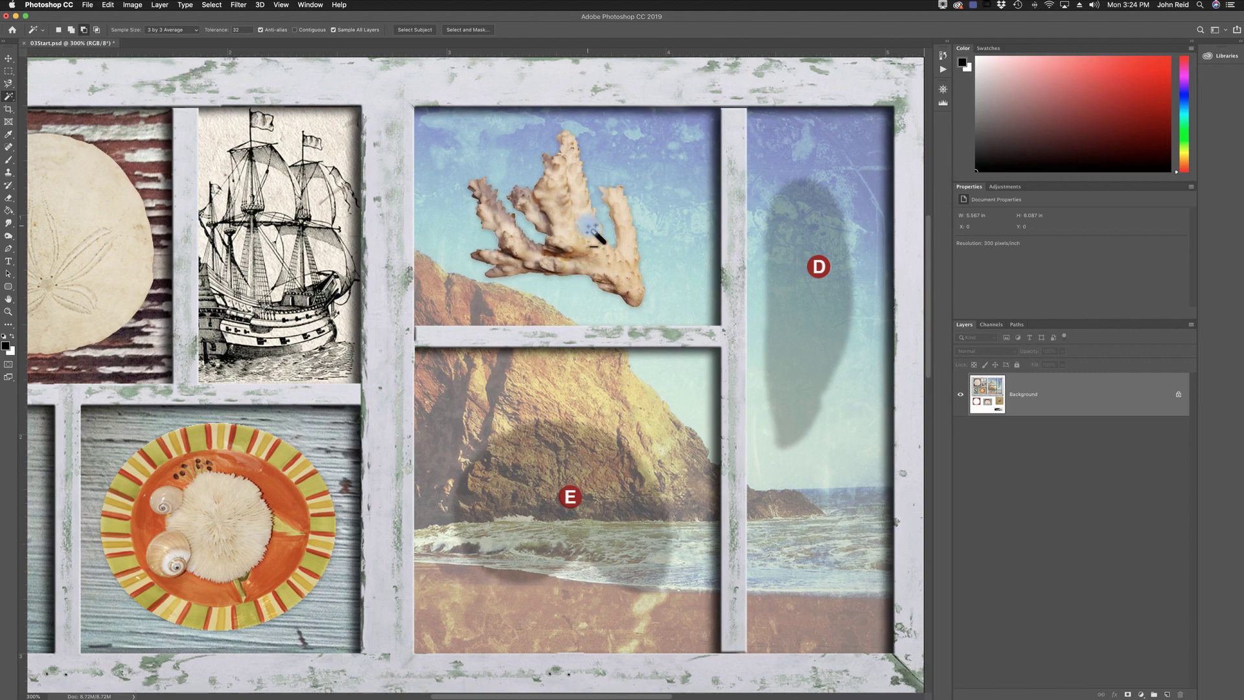
Show the selection edges around the coral in panel C again and deselect the coral.
left_click(281, 6)
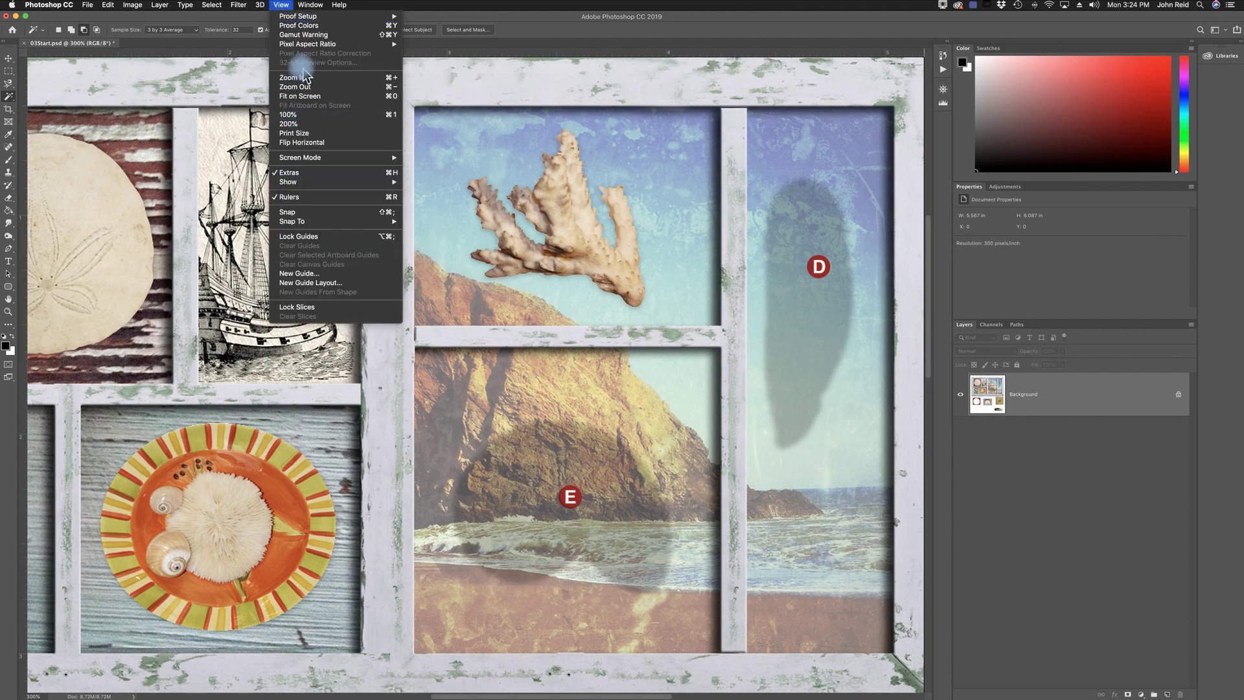
mouse_move(350, 182)
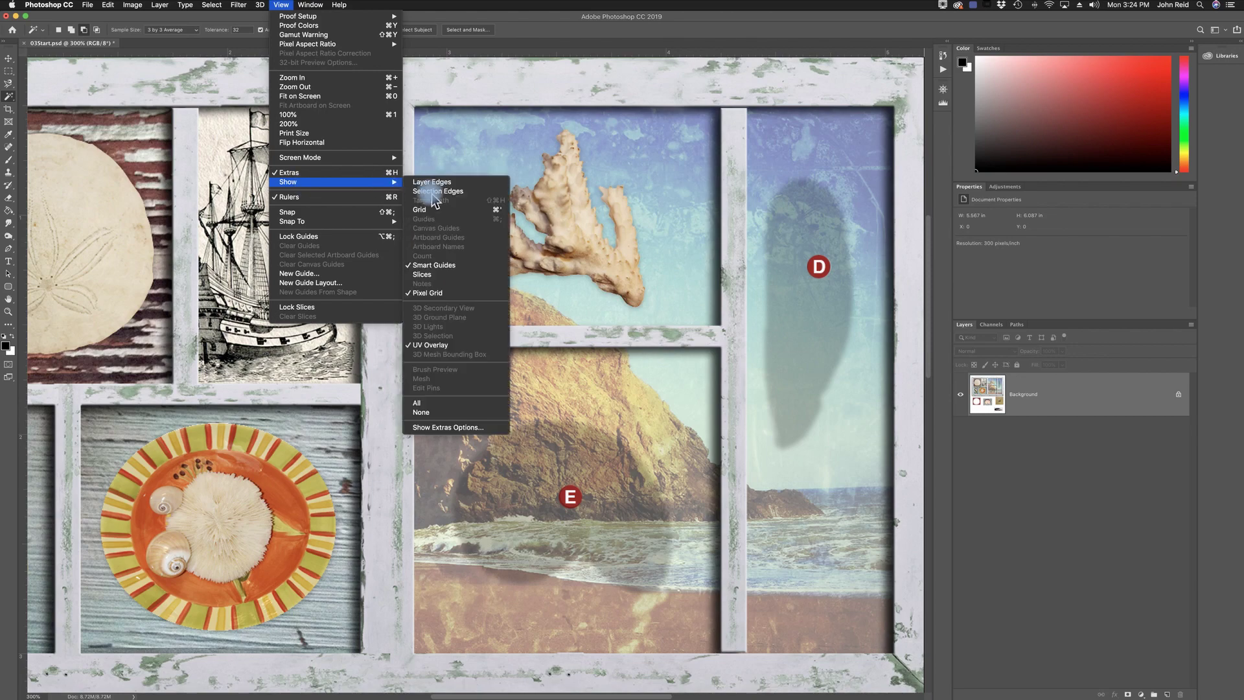
left_click(433, 192)
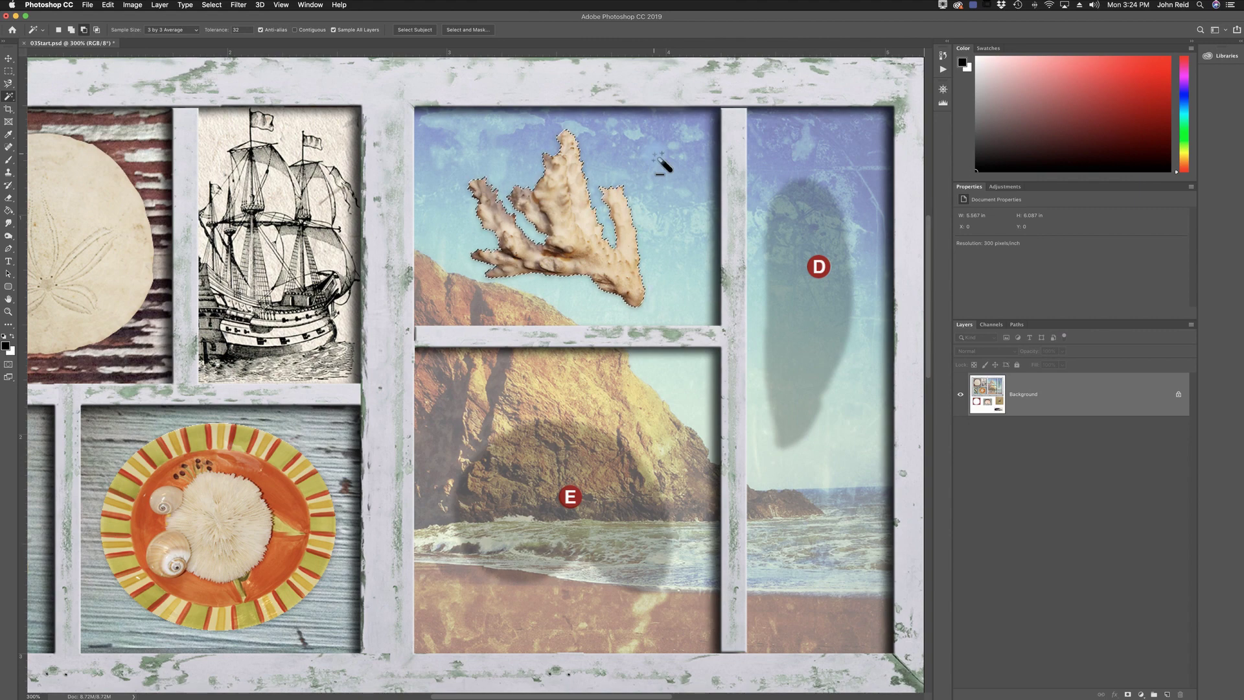
key("super+d")
key("super+0")
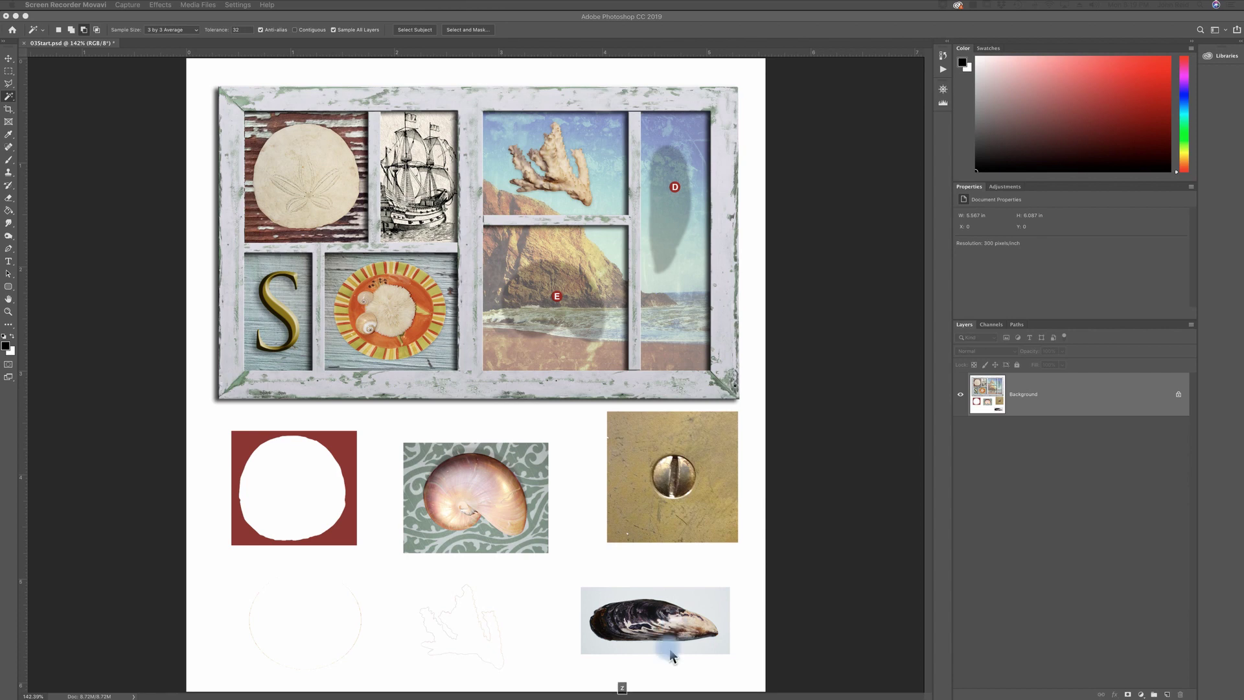
Trace the mussel's upper edge from its blunt end to its pointed tip with the Lasso tool, using freehand and straight segments.
key("z")
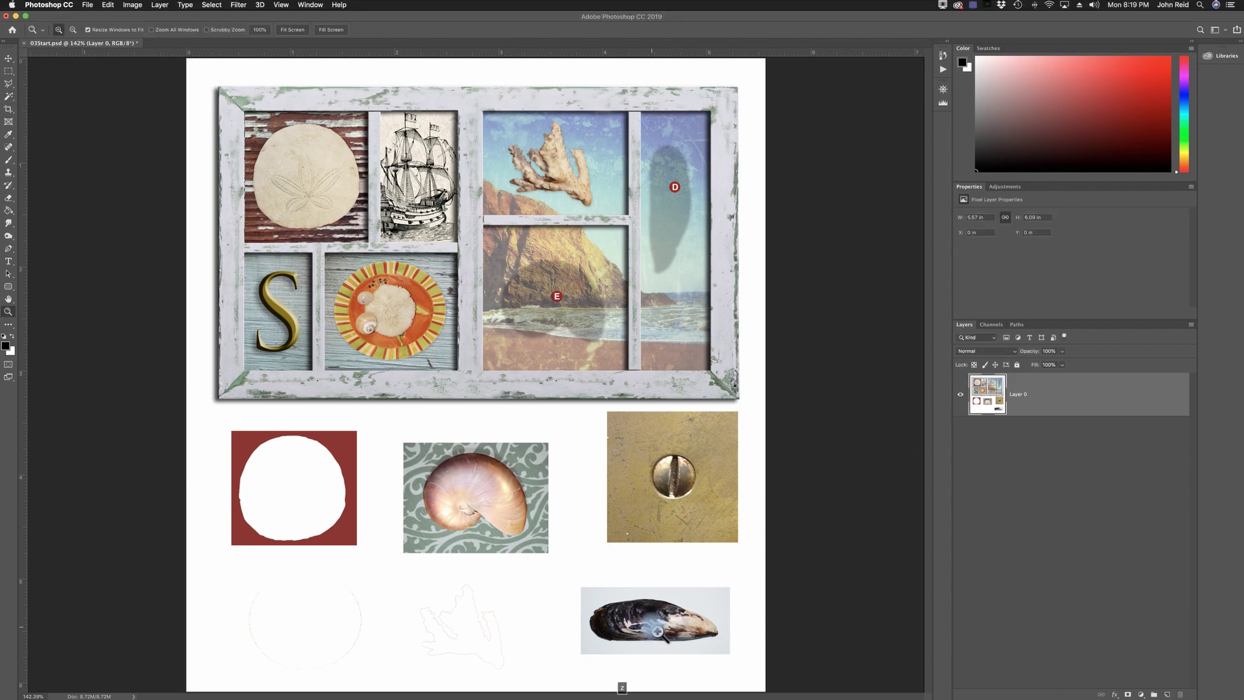
left_click(657, 630)
left_click(703, 619)
left_click(720, 619)
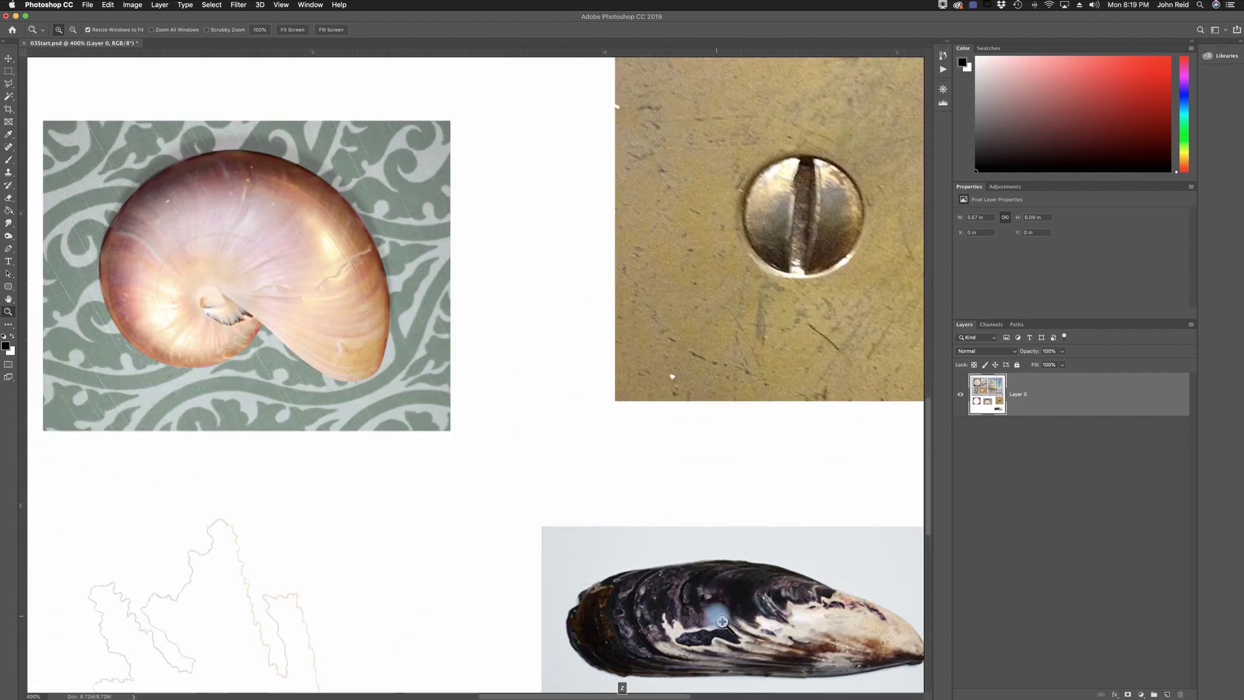
left_click(723, 622)
left_click_drag(802, 638, 464, 389)
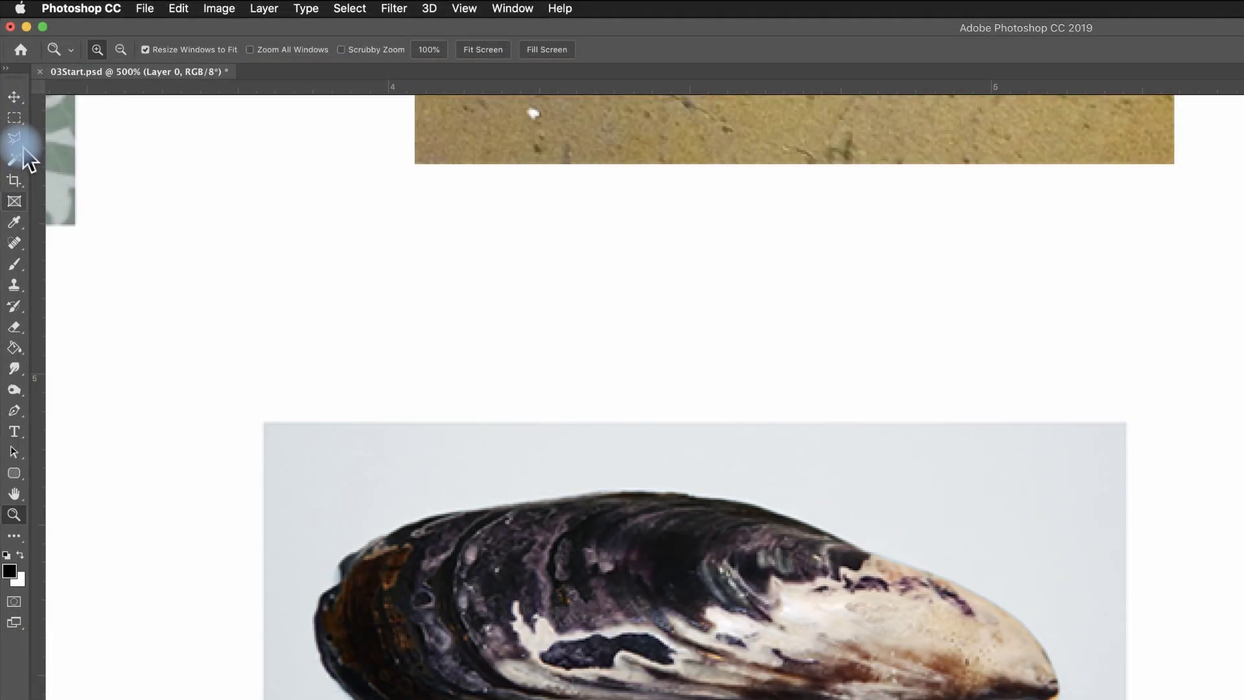
left_click(13, 88)
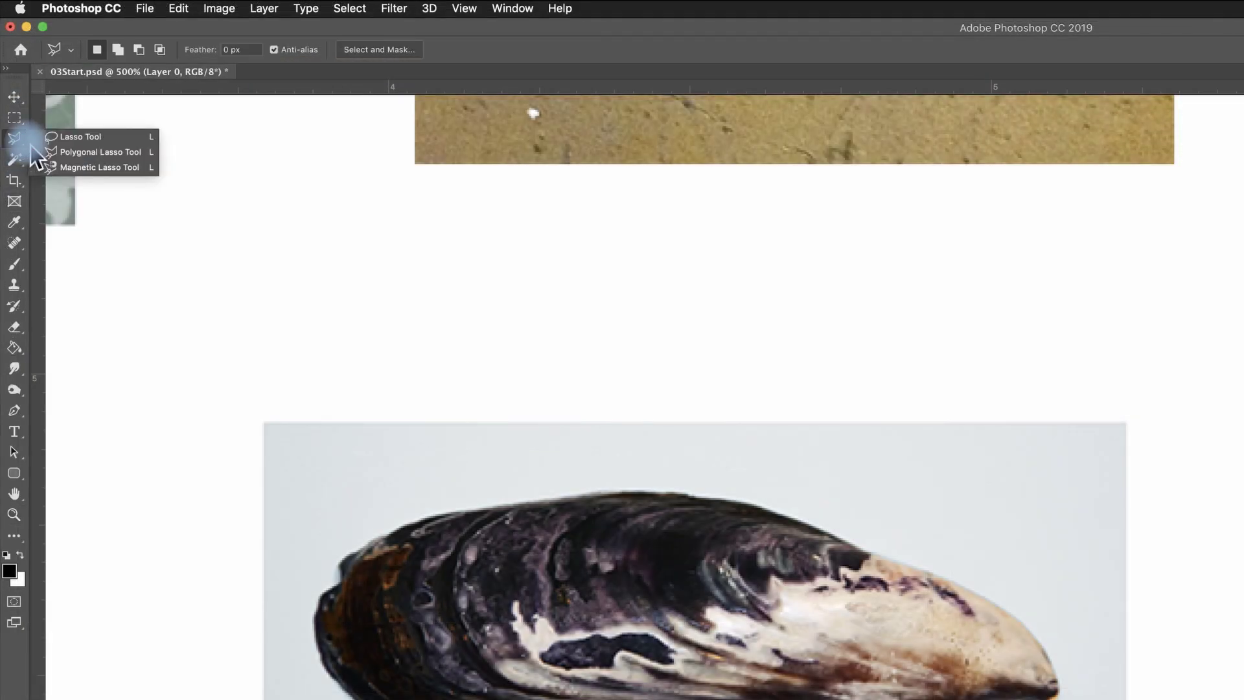
left_click(77, 137)
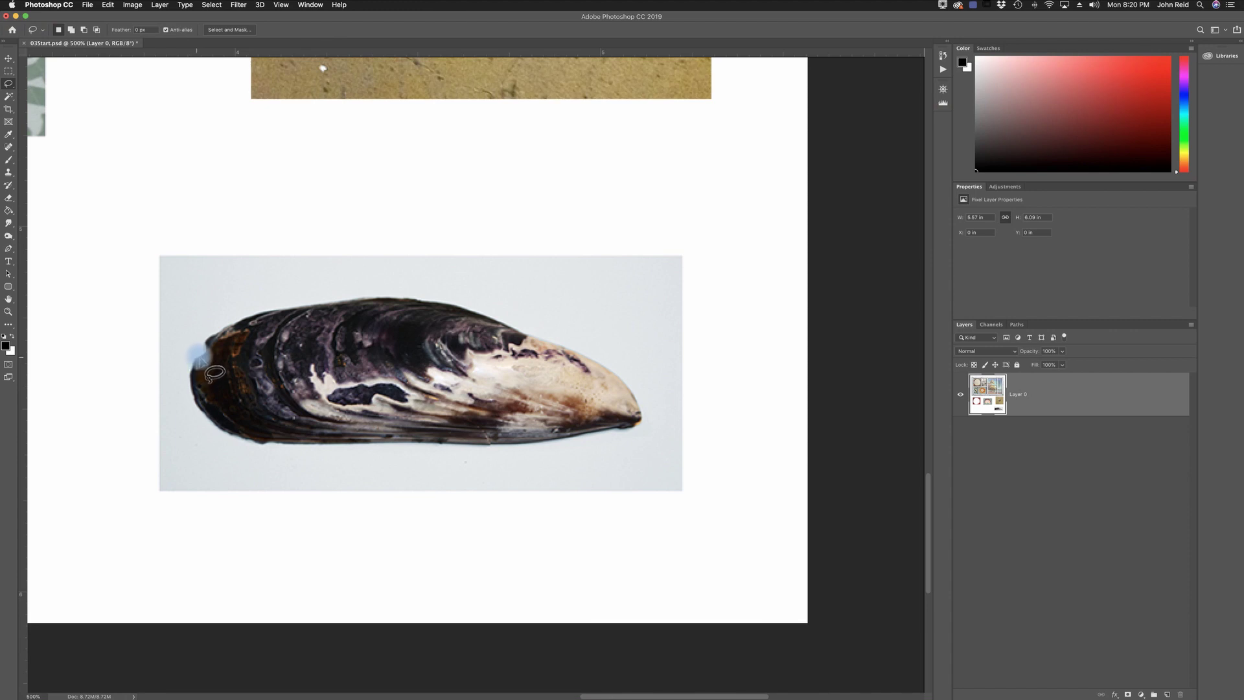
mouse_move(206, 348)
left_mouse_down()
mouse_move(249, 345)
mouse_move(268, 315)
left_mouse_up()
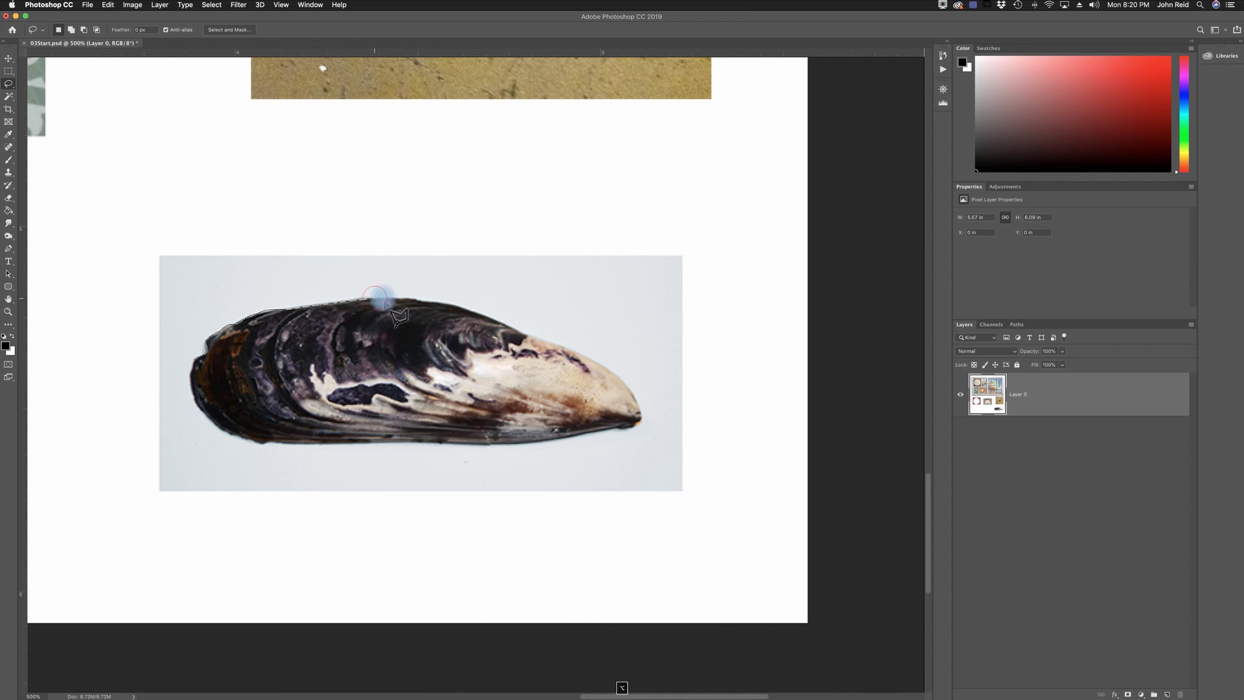
mouse_move(409, 301)
left_mouse_down()
mouse_move(498, 316)
mouse_move(524, 332)
mouse_move(545, 380)
mouse_move(647, 426)
mouse_move(638, 398)
mouse_move(560, 371)
mouse_move(534, 335)
mouse_move(590, 351)
mouse_move(653, 435)
left_mouse_up()
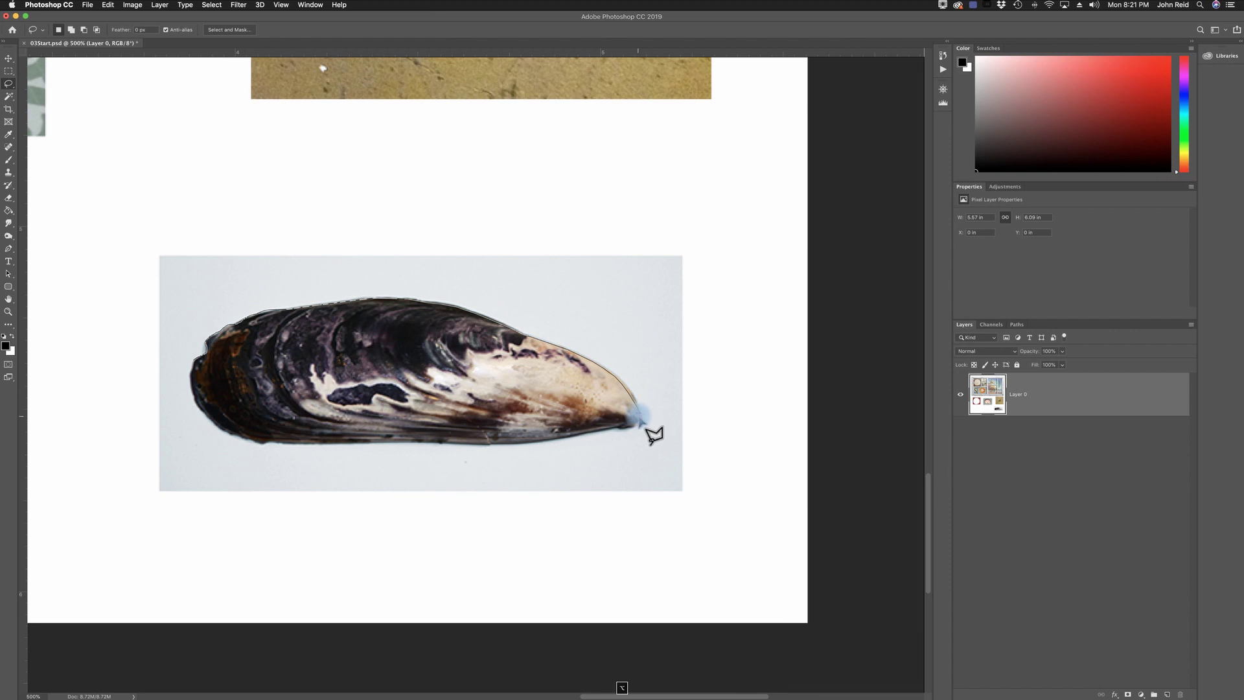
Continue the lasso outline around the mussel's tip and along its lower edge, and close the selection at the starting point.
left_click_drag(653, 436, 613, 449)
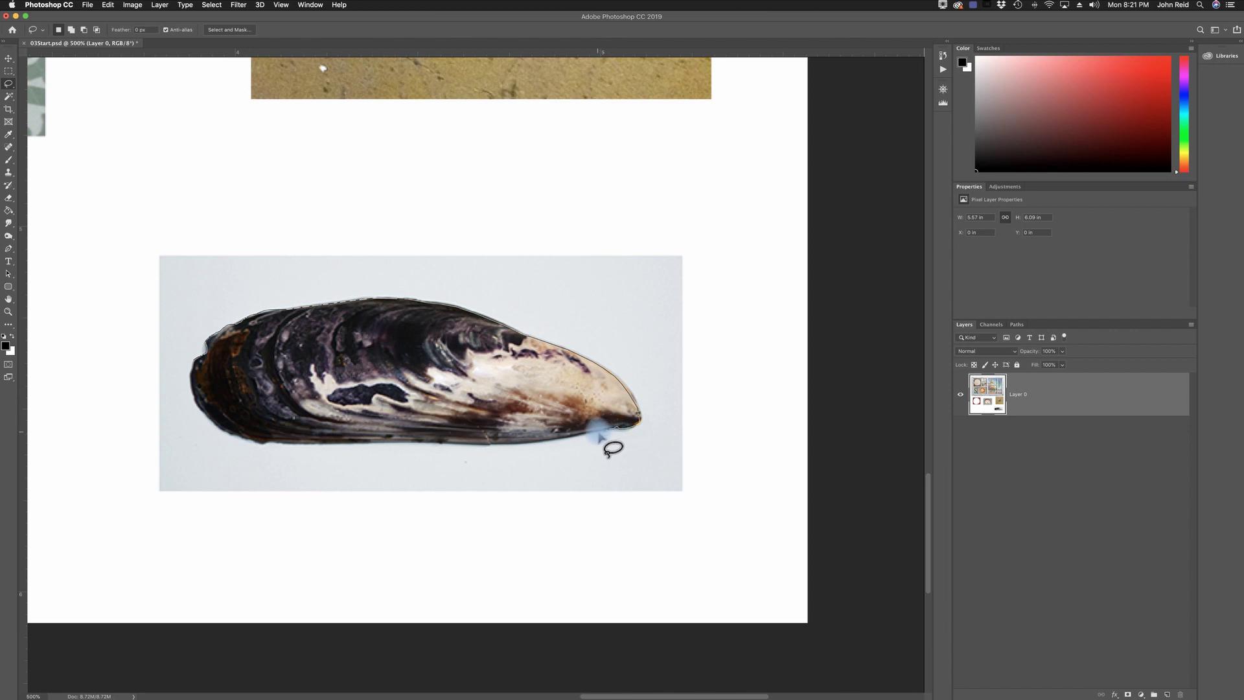
mouse_move(606, 456)
left_mouse_down()
mouse_move(523, 450)
mouse_move(291, 453)
mouse_move(234, 435)
mouse_move(243, 452)
mouse_move(217, 433)
mouse_move(207, 379)
left_mouse_up()
key("alt")
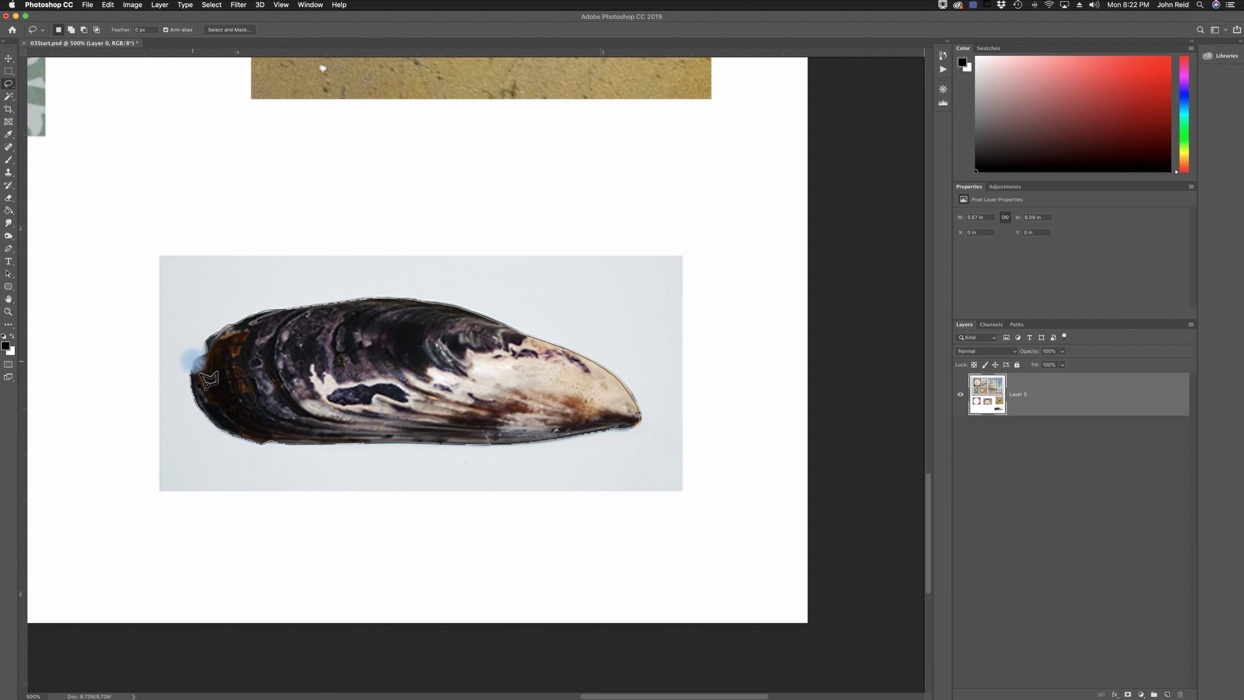
left_click(195, 361)
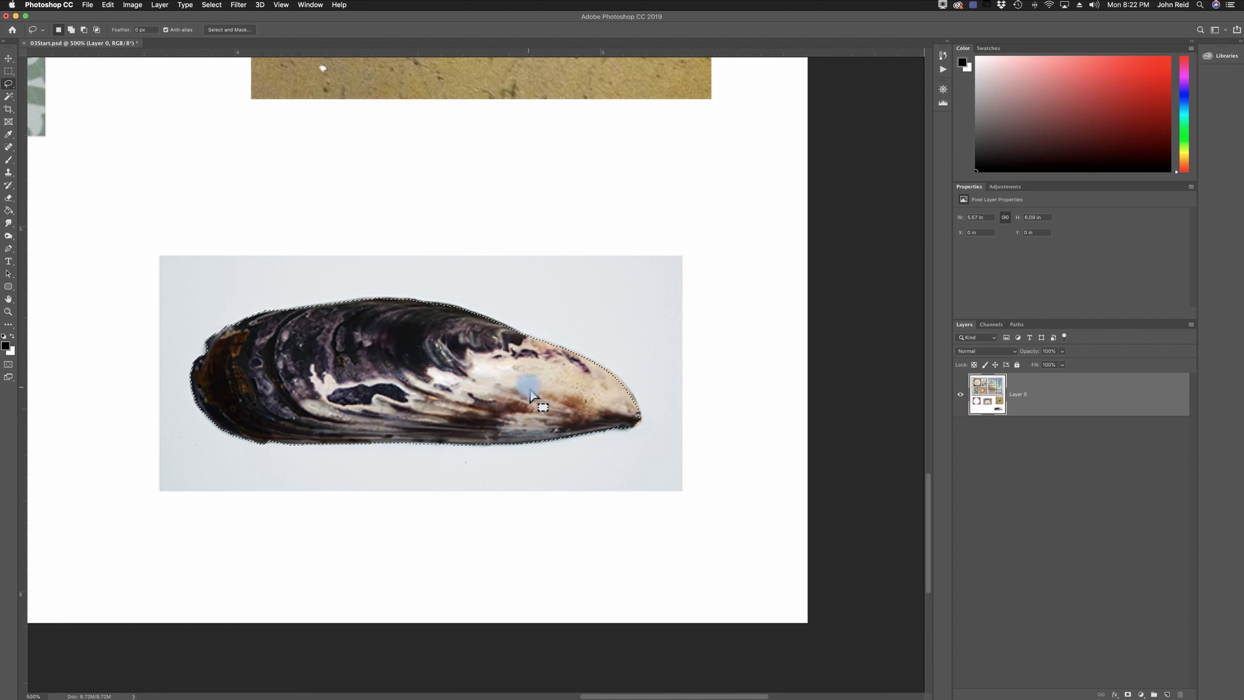
Move the selected mussel to panel D, rotate it 90° clockwise with Free Transform and place it over its shadow.
key("super+0")
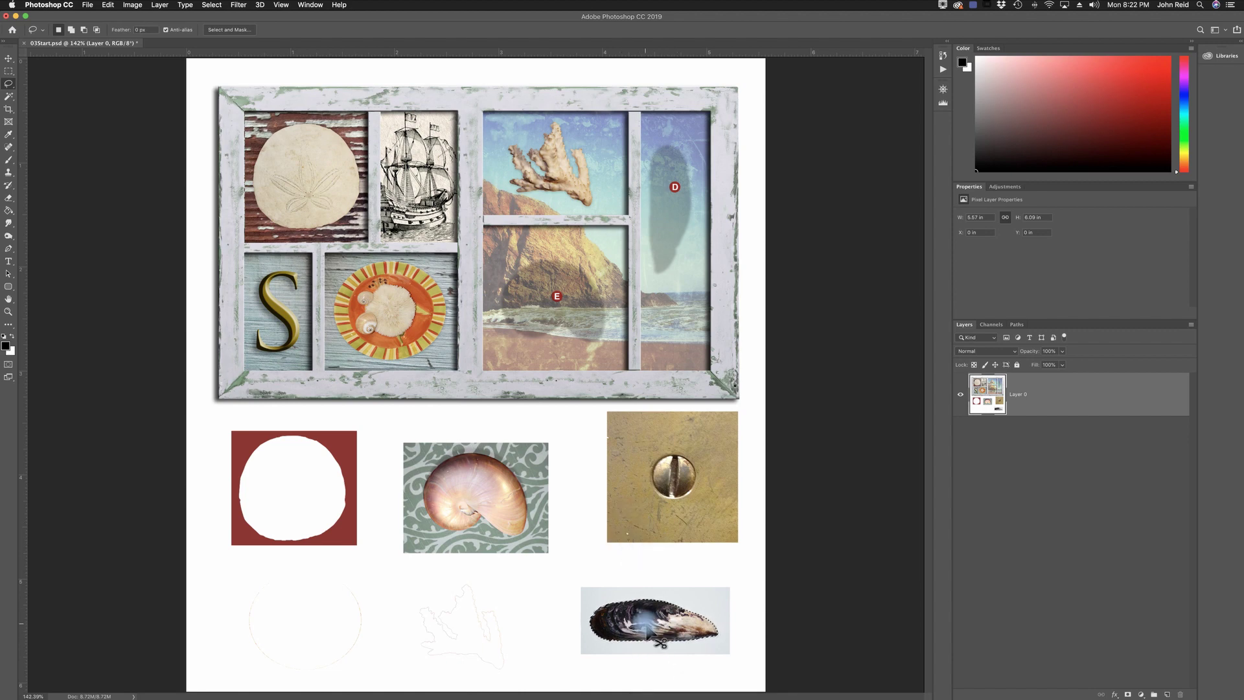
left_click_drag(650, 627, 674, 203)
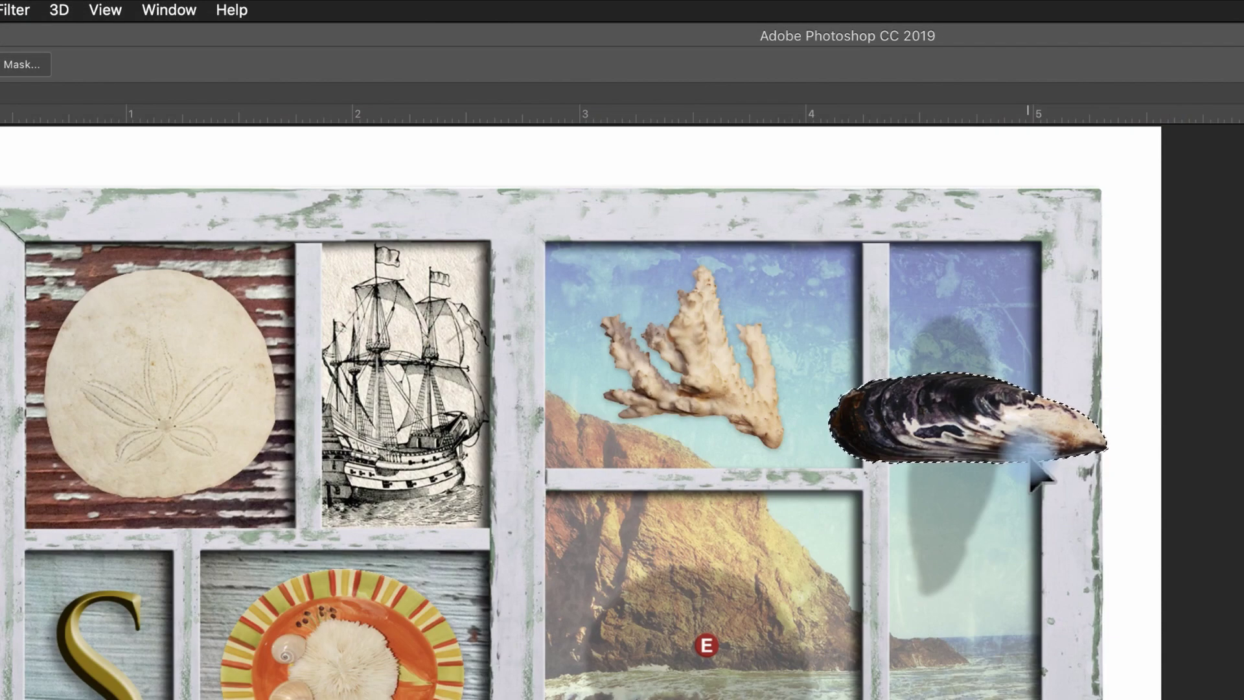
key("ctrl+t")
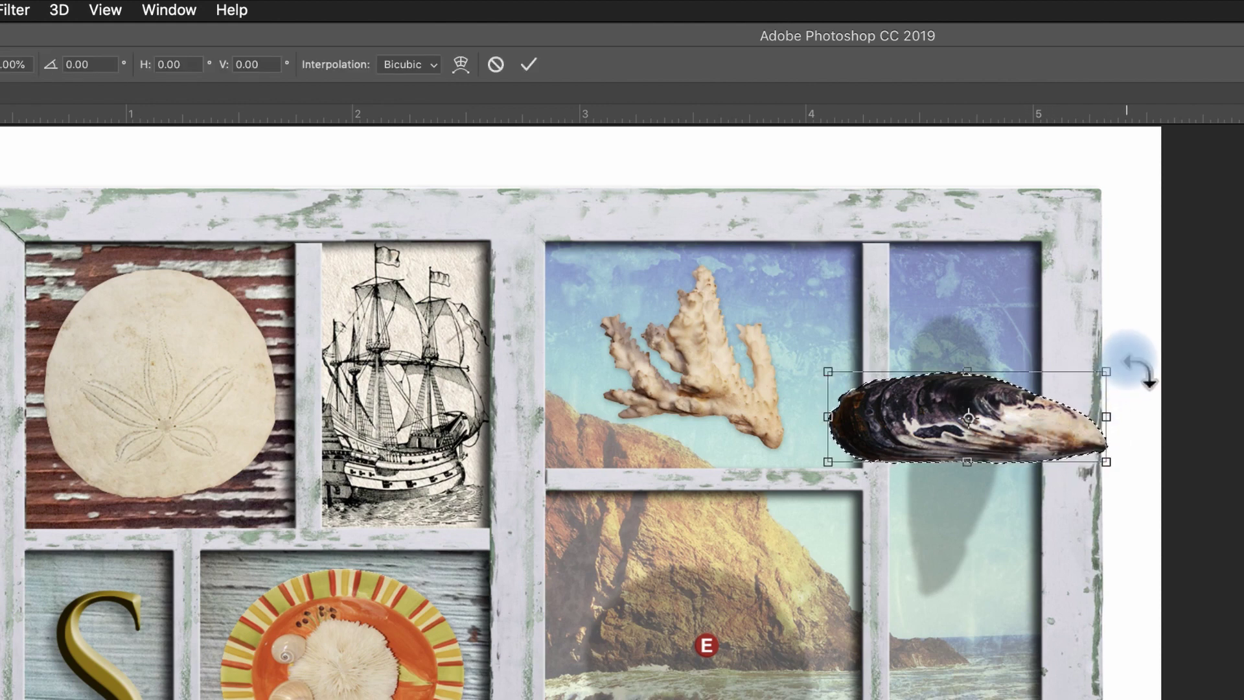
left_click_drag(1143, 382, 1044, 581)
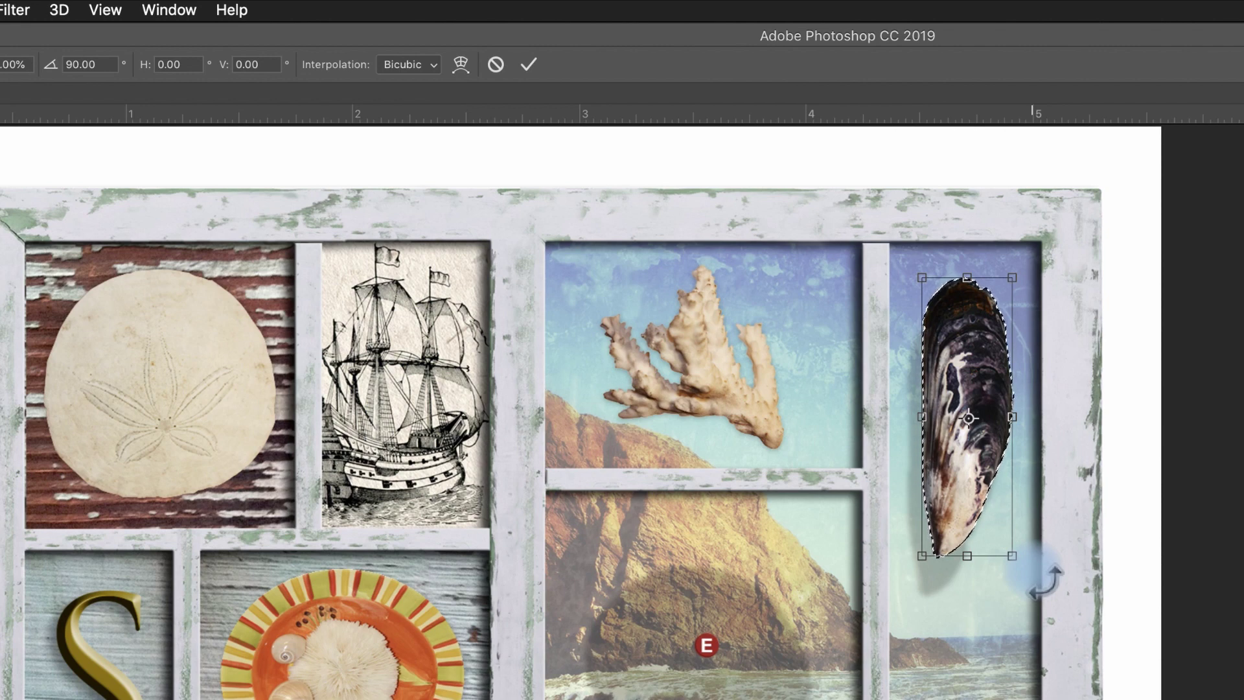
left_click_drag(994, 528, 983, 564)
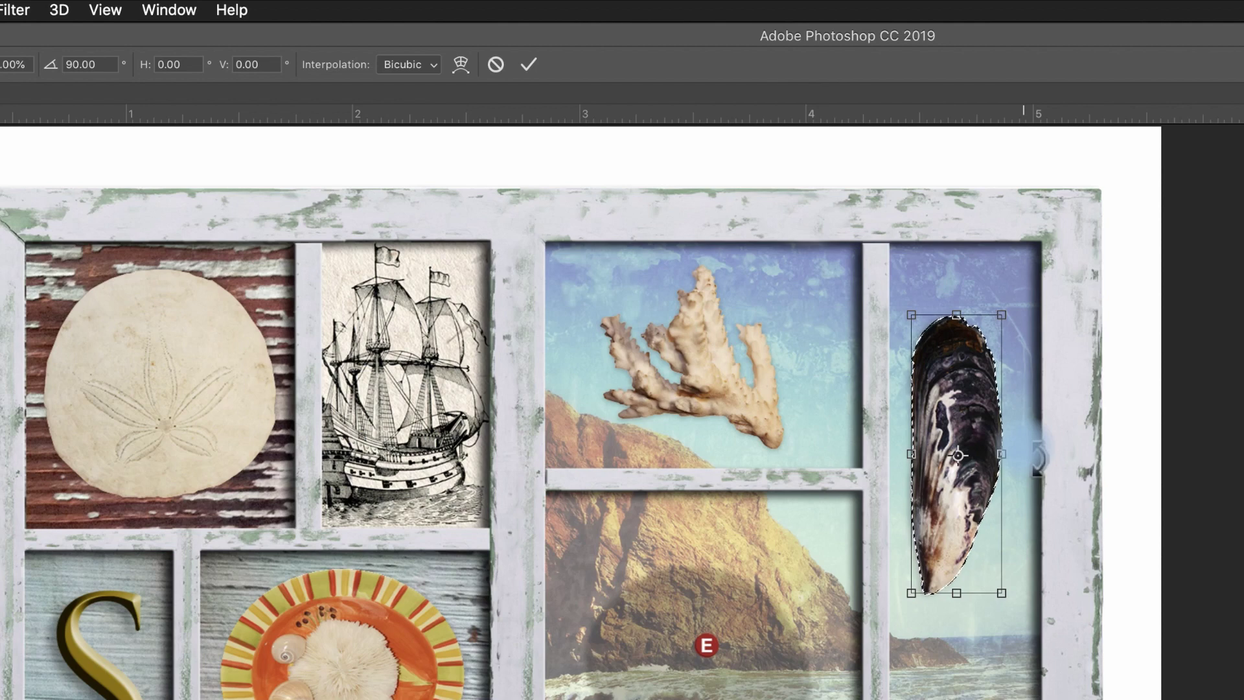
left_click(530, 65)
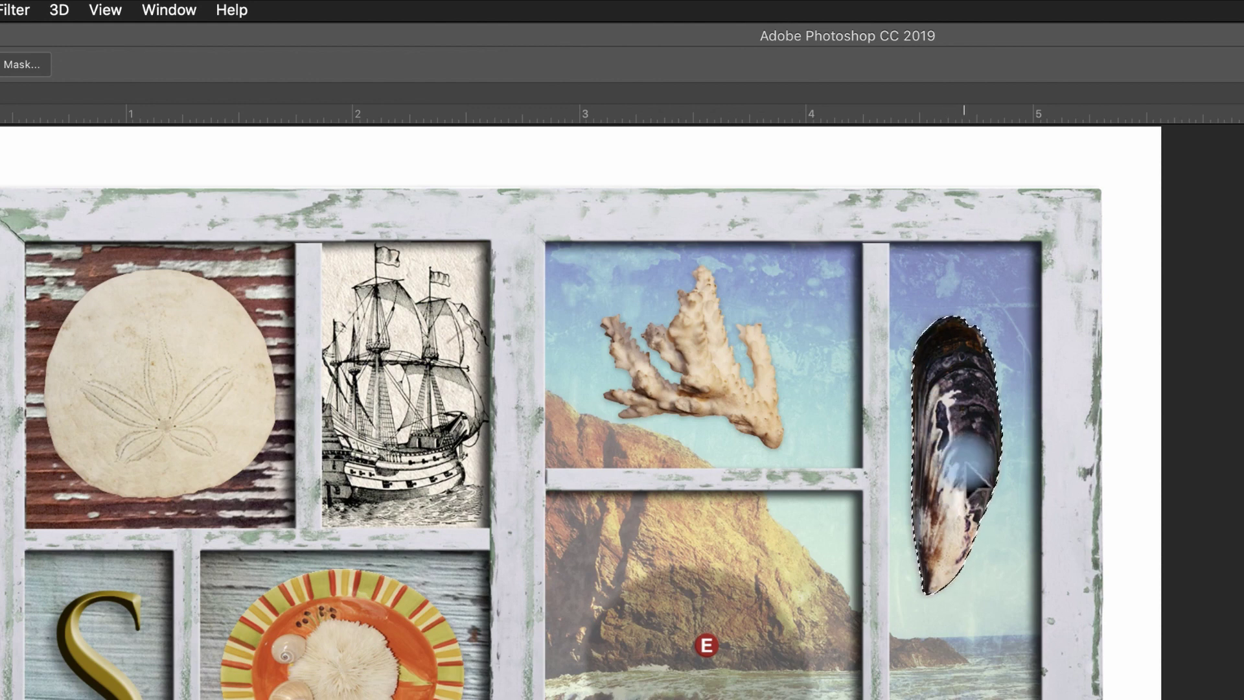
Hide the selection edges around the mussel and nudge it slightly left to reveal more of its shadow in panel D.
key("super+d")
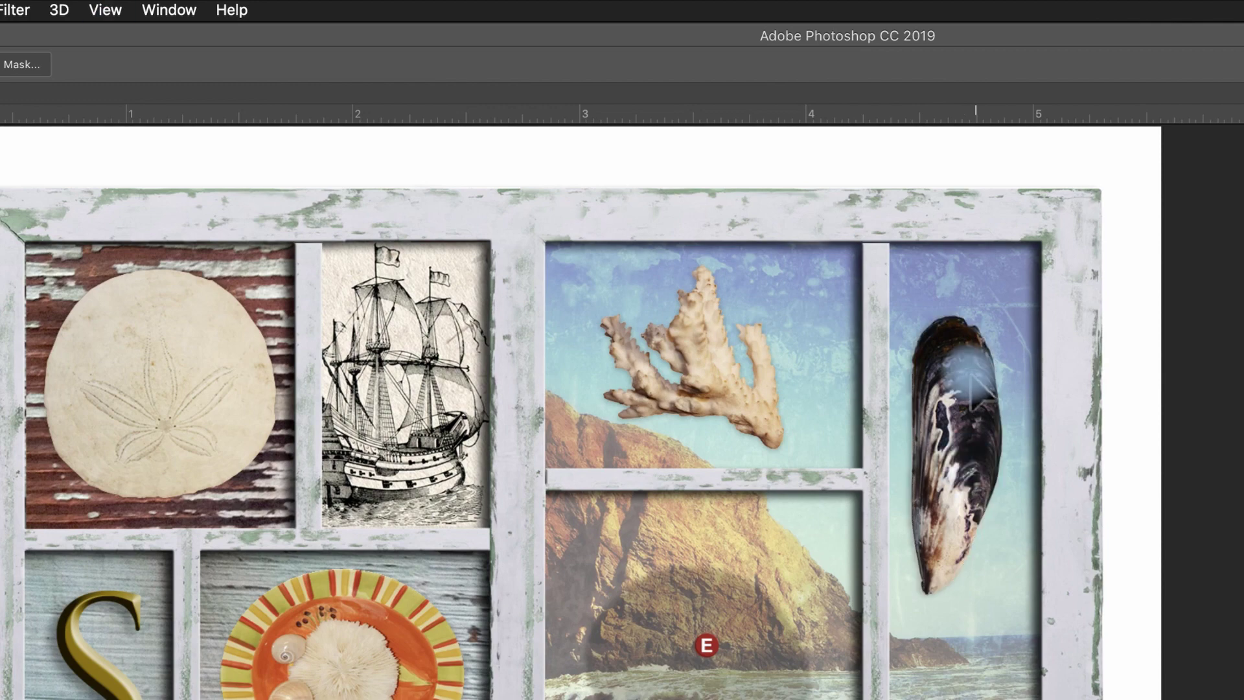
key("z")
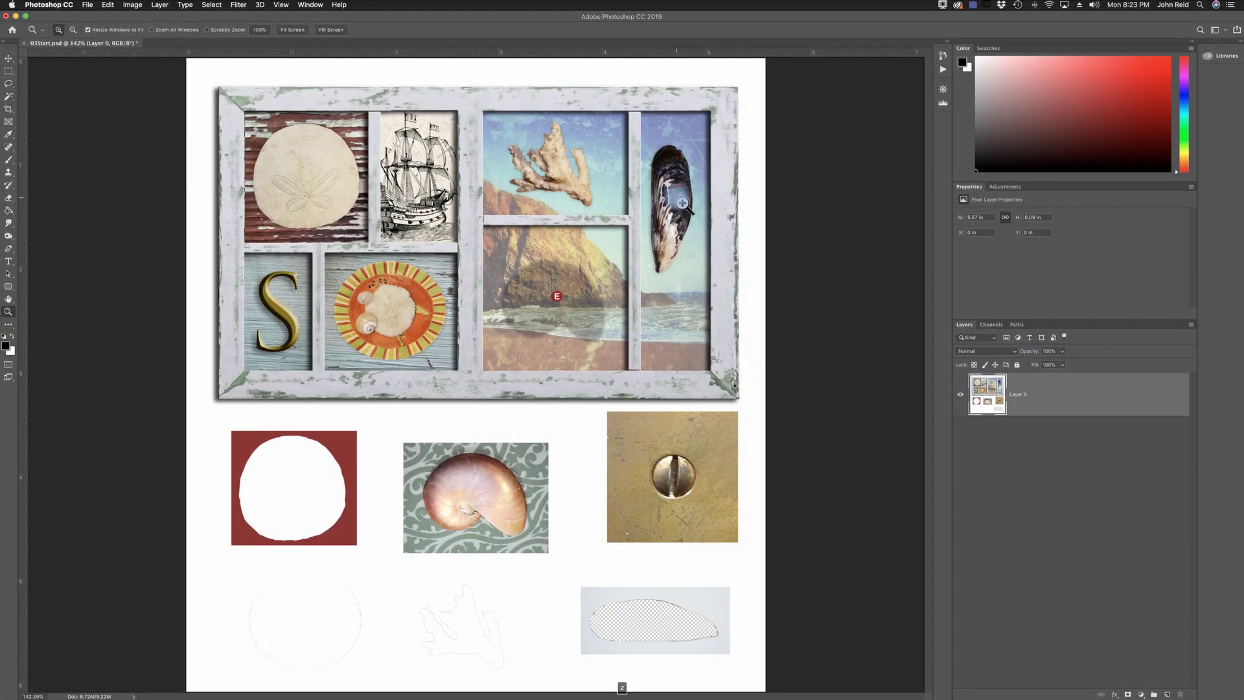
left_click(686, 206)
left_click(745, 219)
key("l")
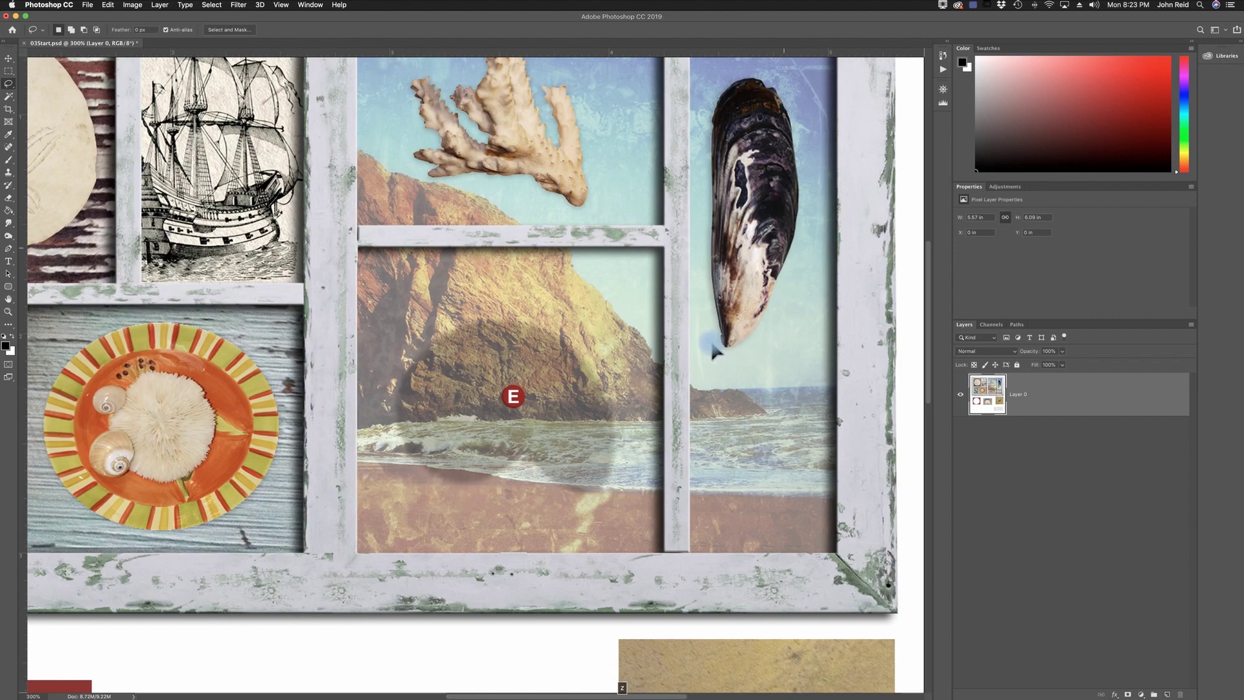
mouse_move(730, 114)
left_mouse_down()
mouse_move(750, 86)
mouse_move(776, 149)
mouse_move(772, 246)
mouse_move(731, 331)
mouse_move(745, 237)
left_mouse_up()
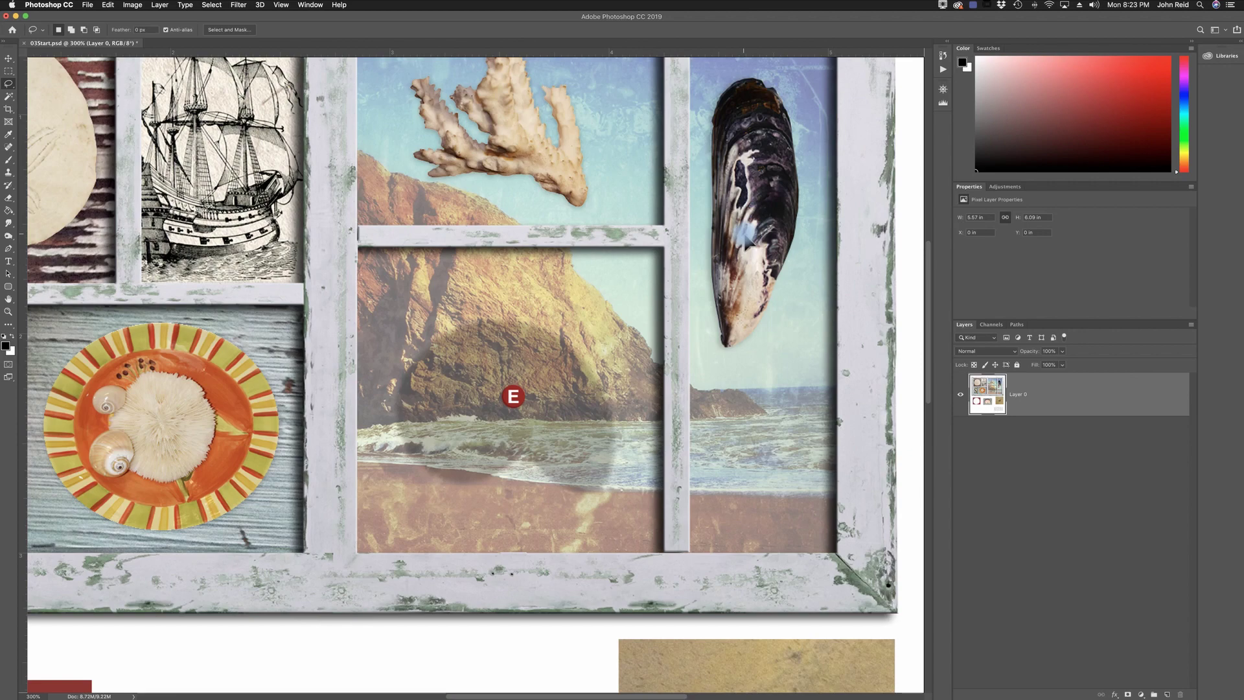
key("Left")
key("Left")
key("Left")
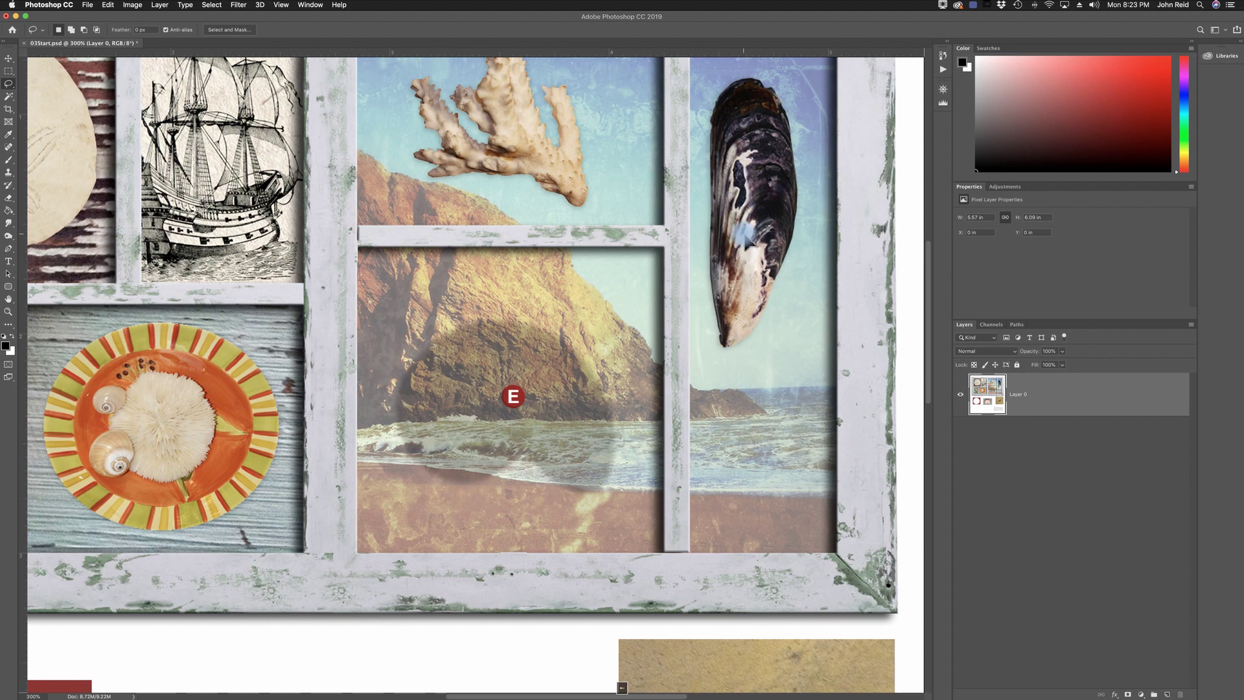
key("Left")
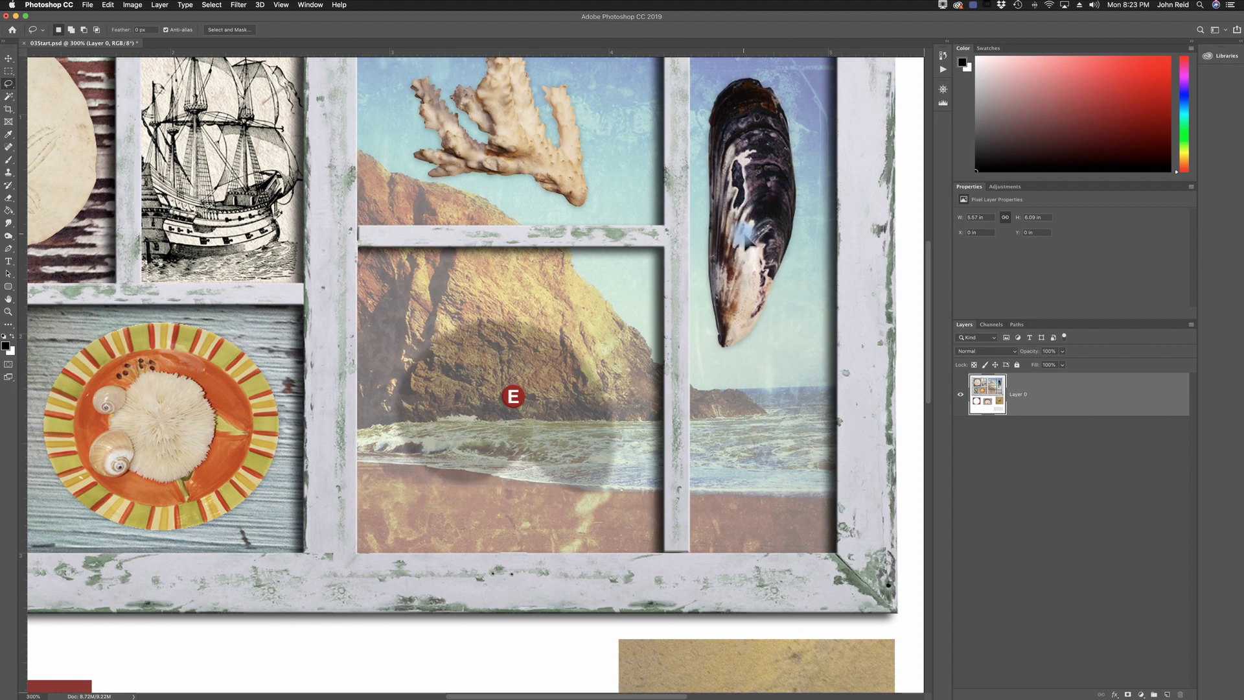
Show the selection edges around the mussel in panel D again and deselect the mussel.
key("super+h")
key("super+d")
key("super+0")
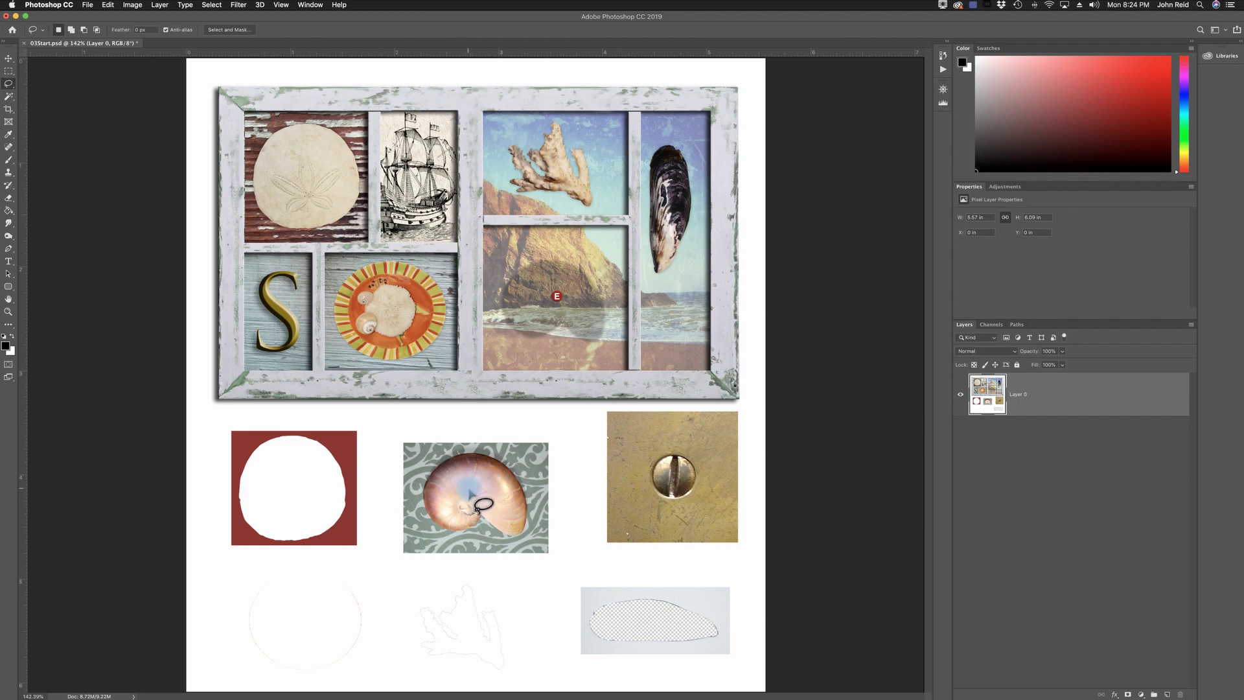
Start a Magnetic Lasso selection on the nautilus shell's left edge and trace it over the top of the shell.
key("z")
left_click(481, 499)
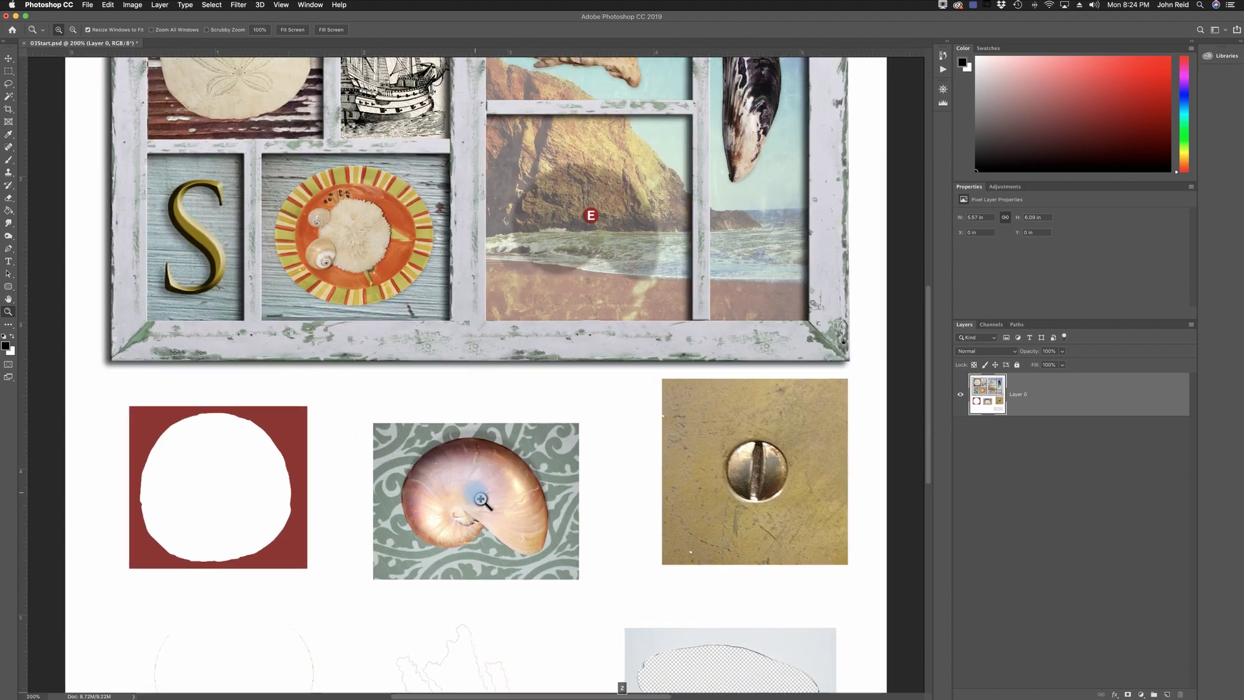
left_click(481, 500)
left_click(481, 500)
left_click(481, 499)
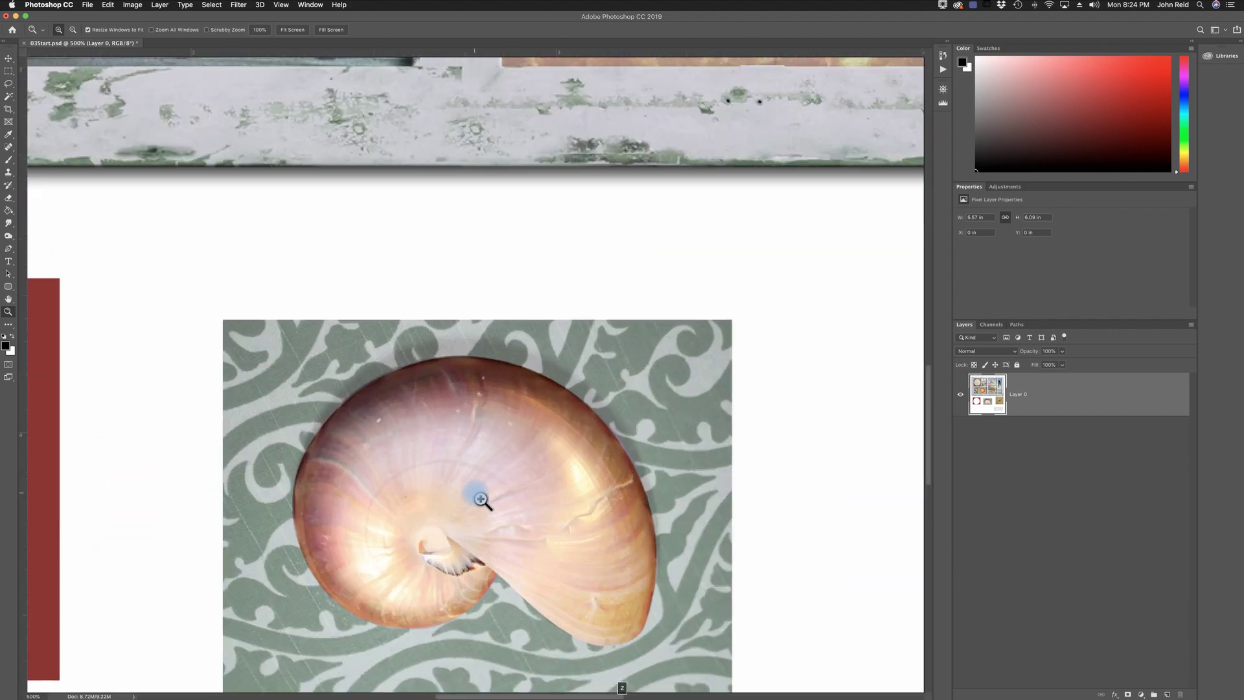
key("space")
left_click_drag(483, 499, 492, 302)
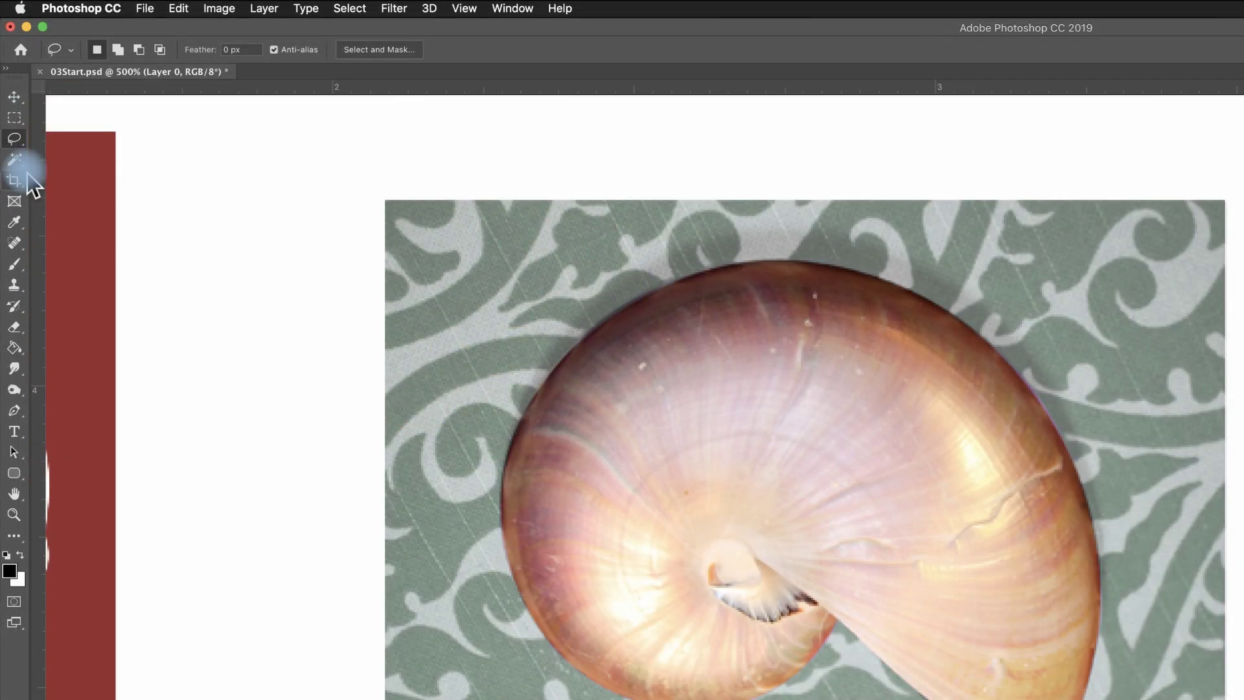
left_click_drag(22, 143, 77, 168)
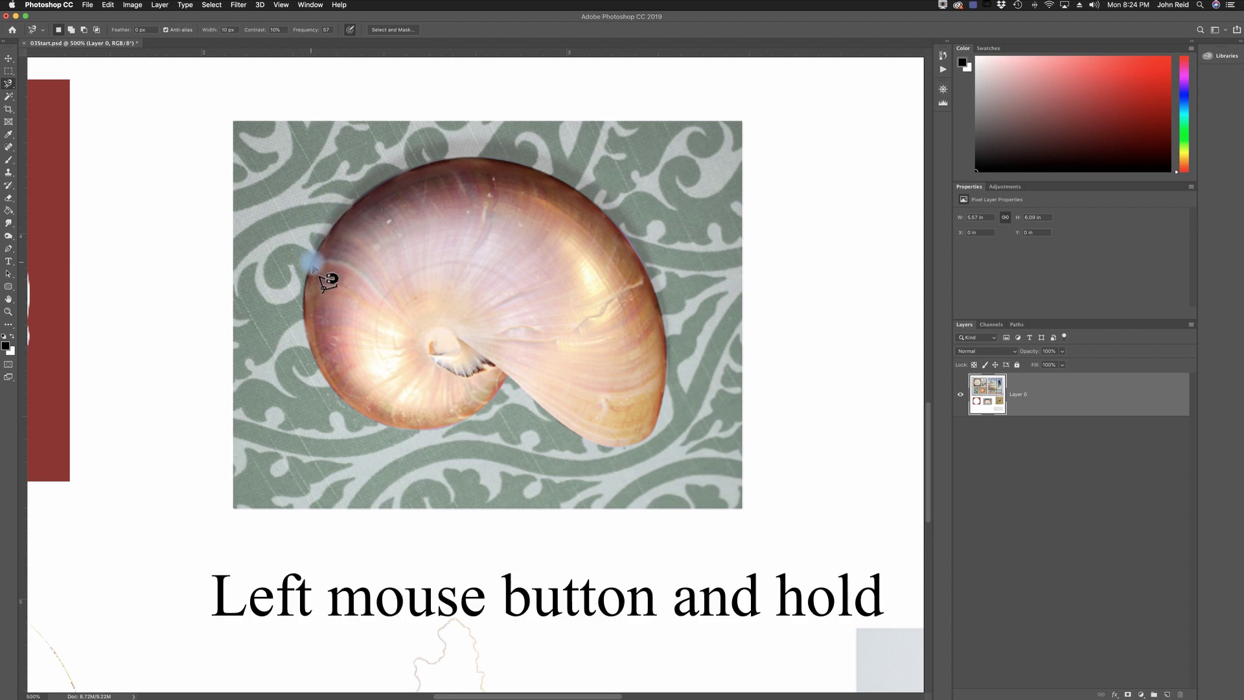
mouse_move(311, 262)
left_mouse_down()
mouse_move(379, 185)
mouse_move(456, 158)
mouse_move(521, 161)
left_mouse_up()
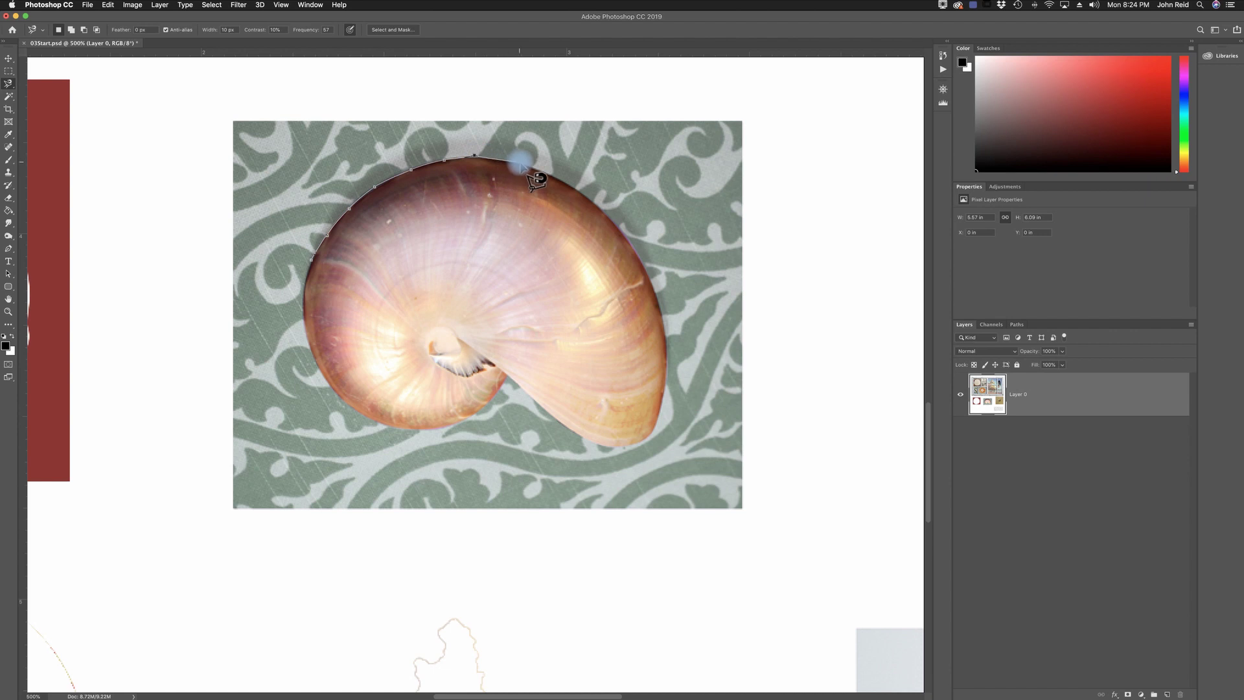
Continue the Magnetic Lasso outline down the nautilus shell's right side and along its lower edge, closing it at the starting point.
left_click_drag(520, 162, 494, 156)
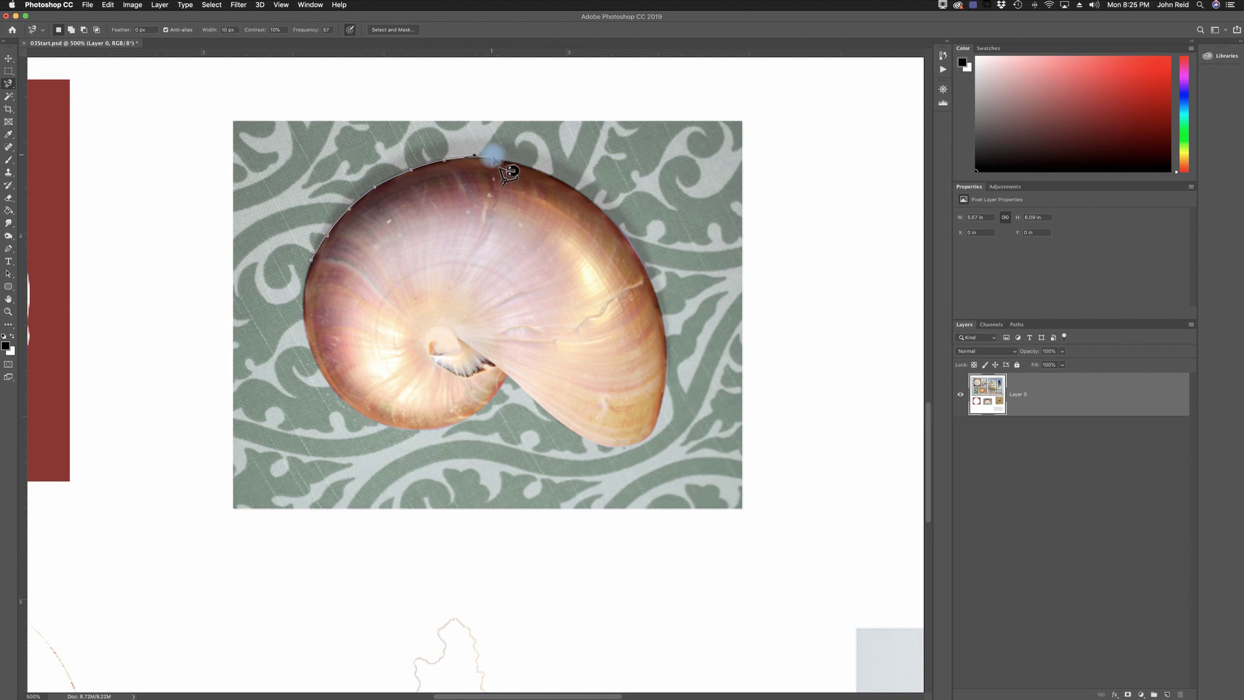
mouse_move(494, 156)
left_mouse_down()
mouse_move(596, 195)
mouse_move(619, 235)
left_mouse_up()
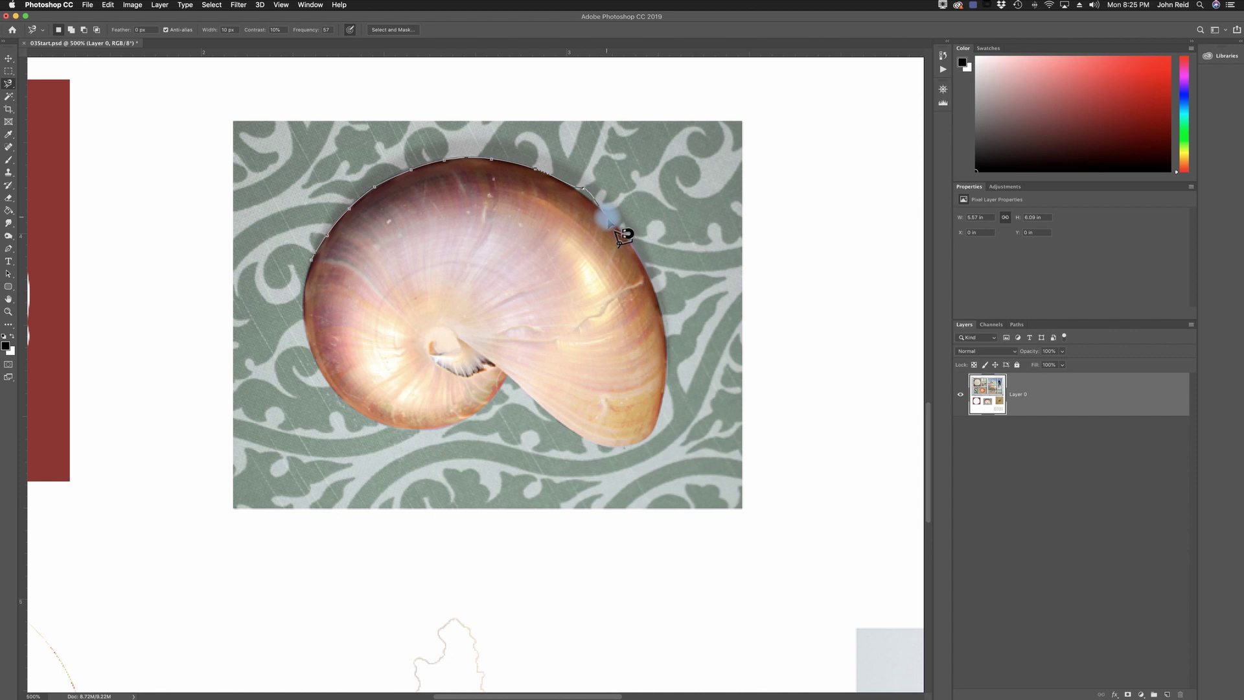
left_click_drag(619, 235, 608, 214)
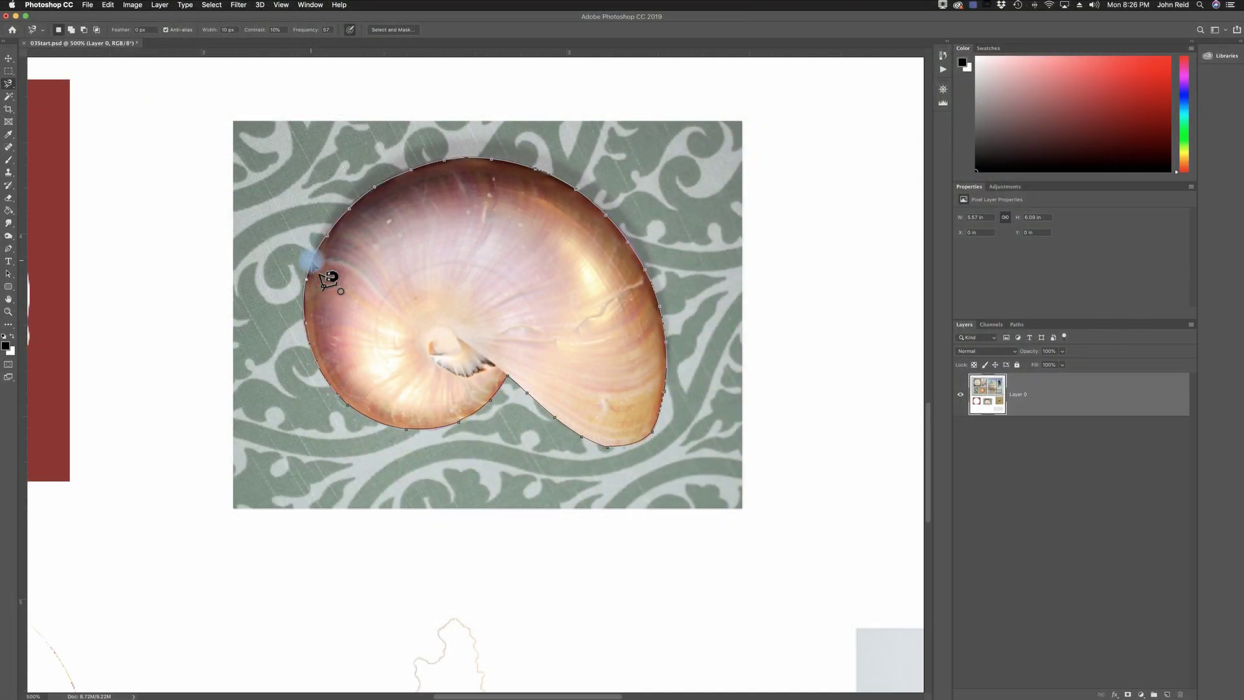
left_click(312, 262)
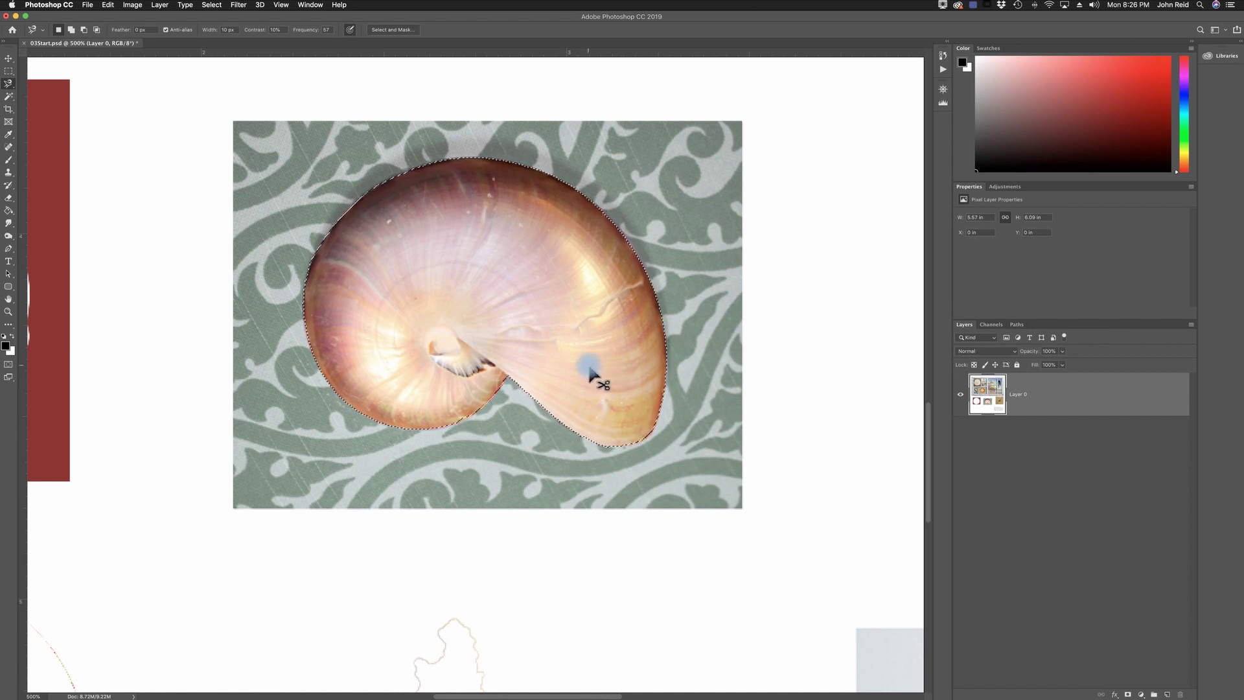
Move the selected nautilus shell from its patterned background into panel E of the frame.
key("super+0")
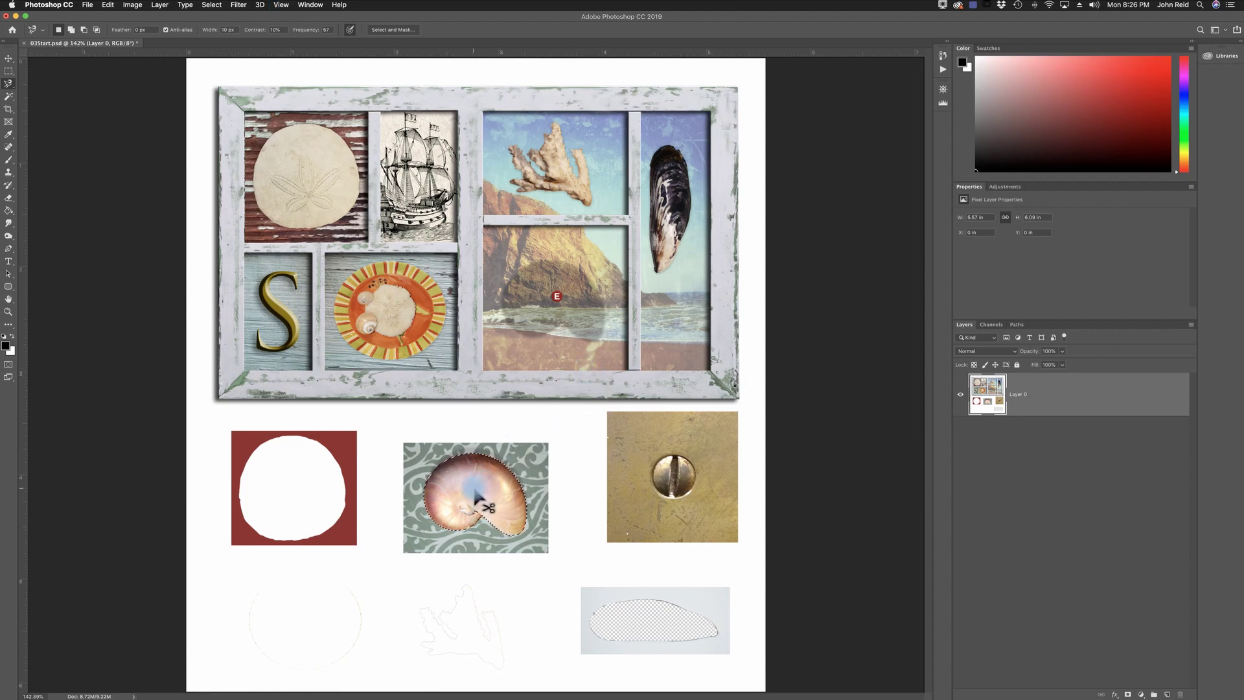
left_click_drag(478, 499, 555, 305)
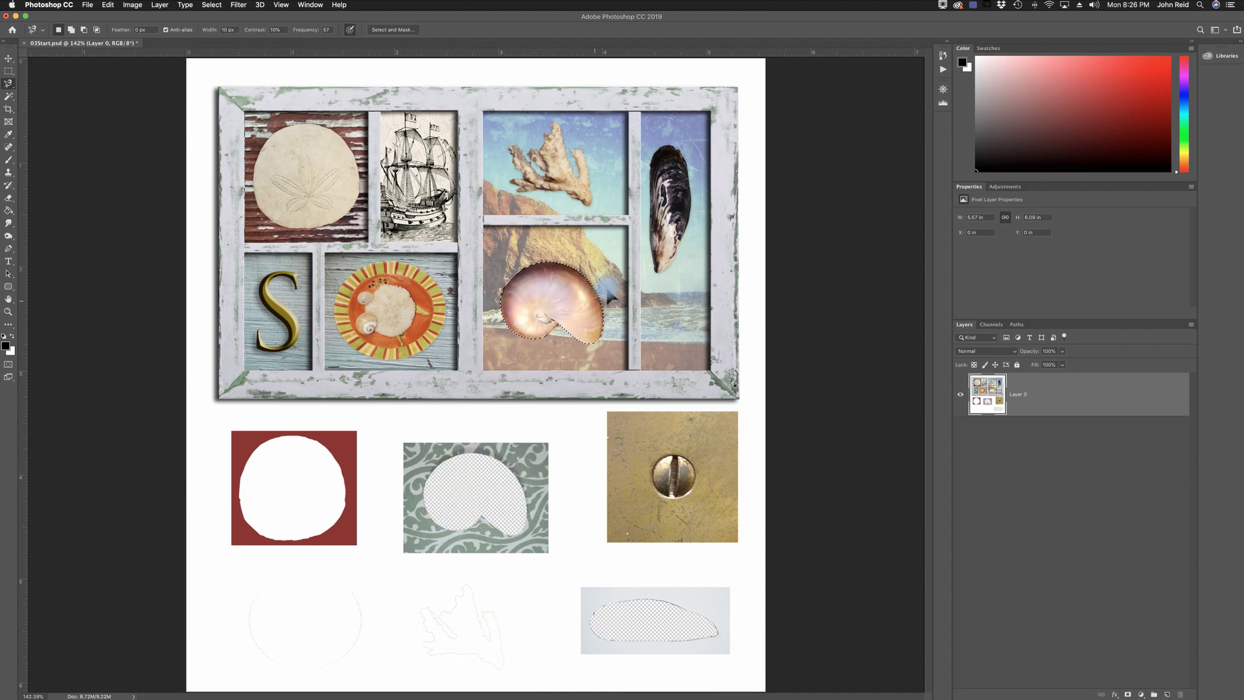
Nudge the nautilus shell slightly up in panel E with its selection edges hidden, and deselect the shell.
key("z")
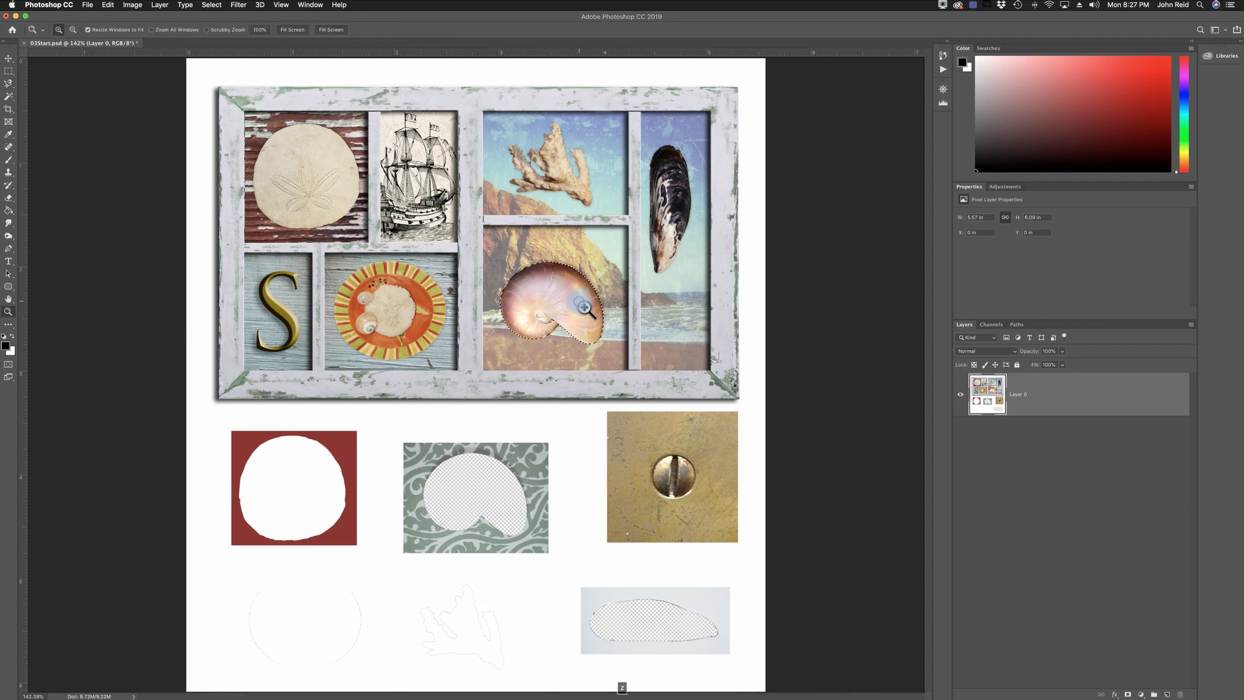
left_click(586, 306)
left_click(582, 300)
key("l")
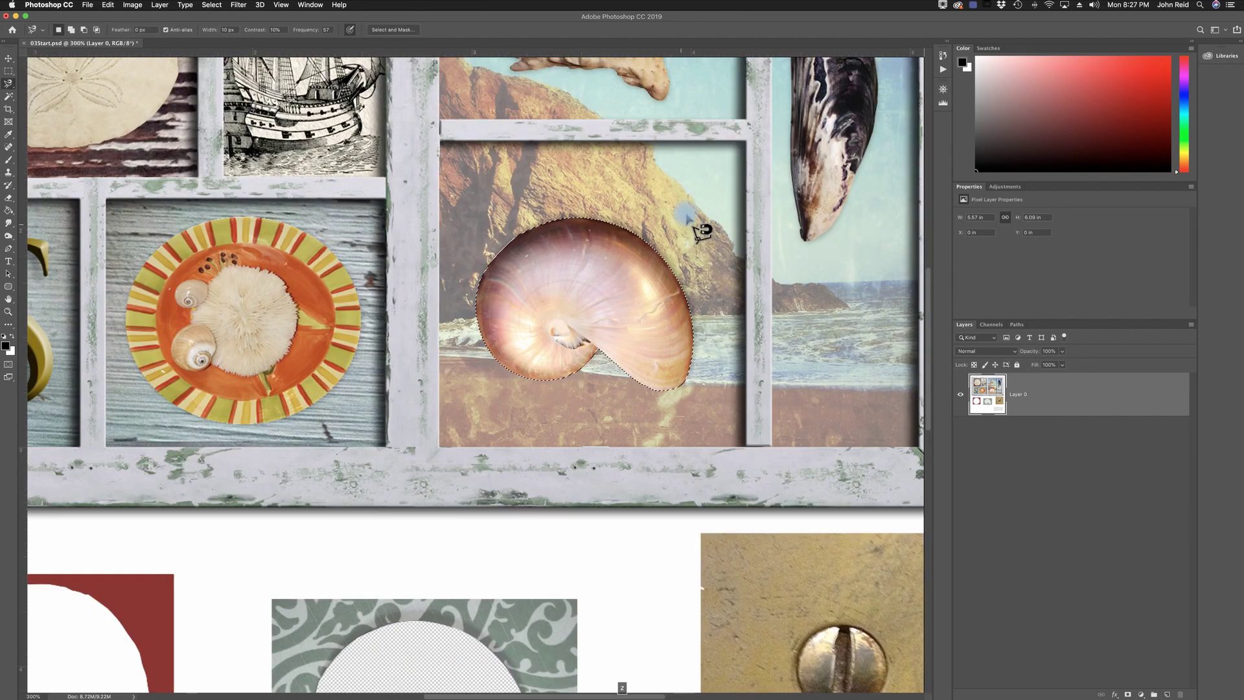
key("super+h")
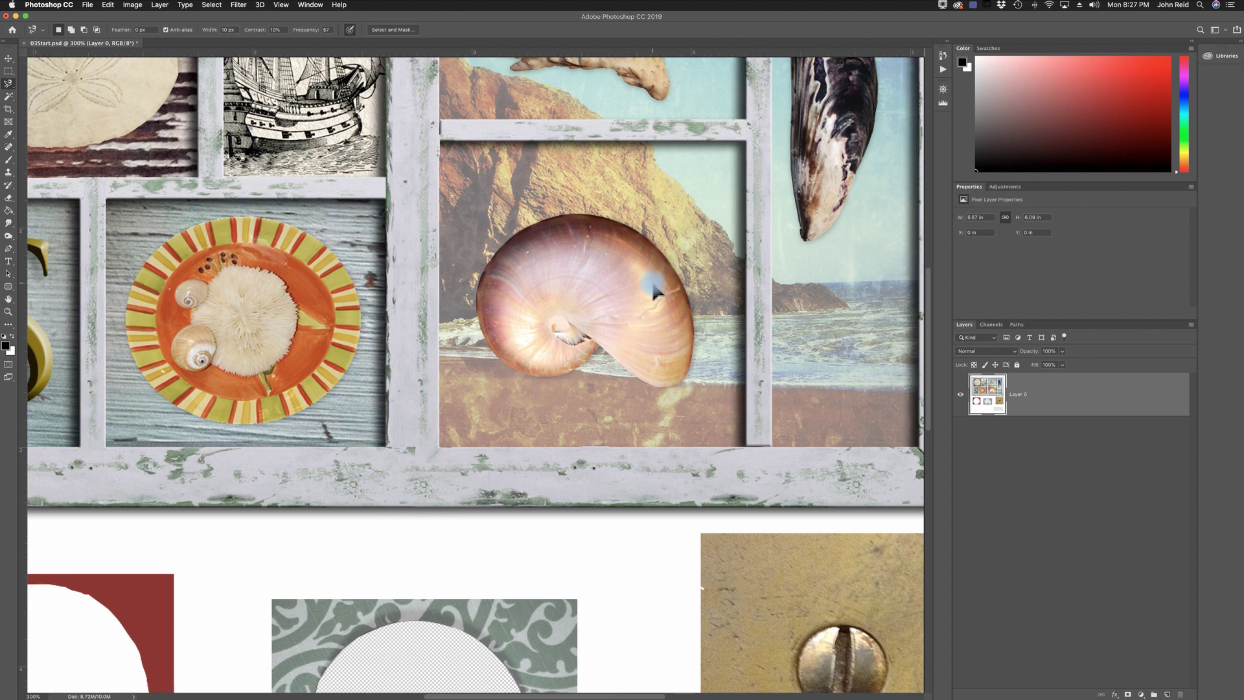
key("super+h")
key("super+d")
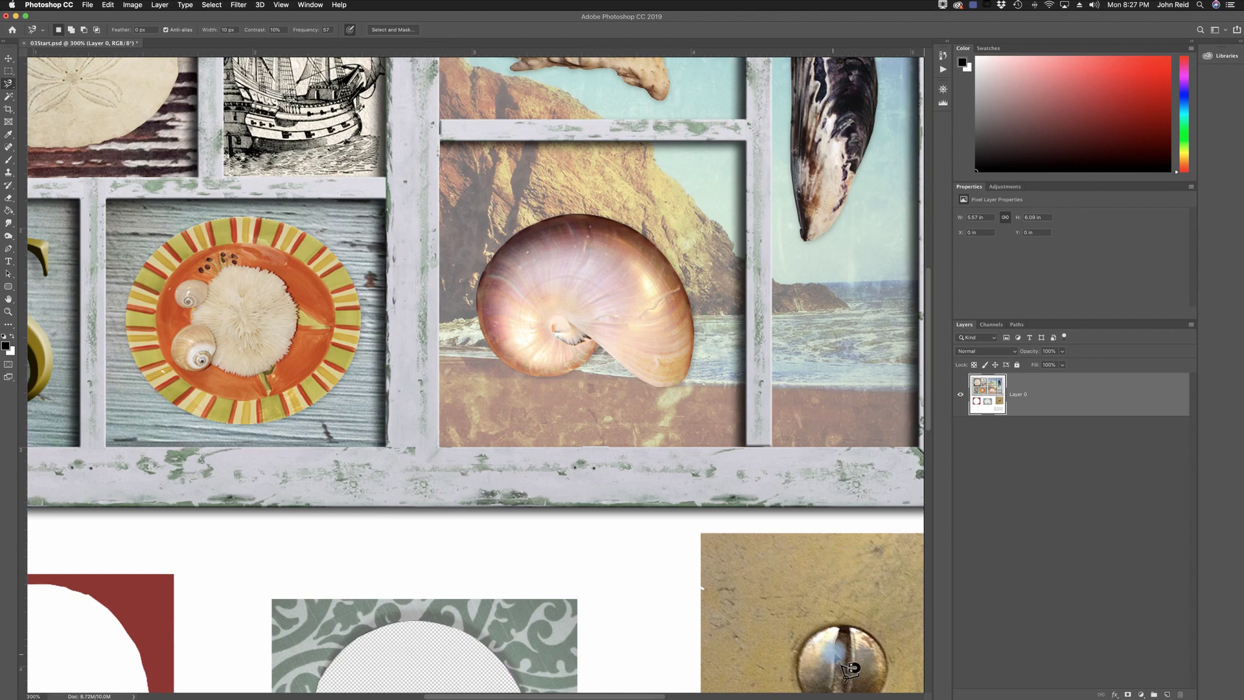
Draw a circular selection about 0.41 in wide from the screw head's center outward with the Elliptical Marquee tool.
key("space")
left_click_drag(810, 591, 613, 423)
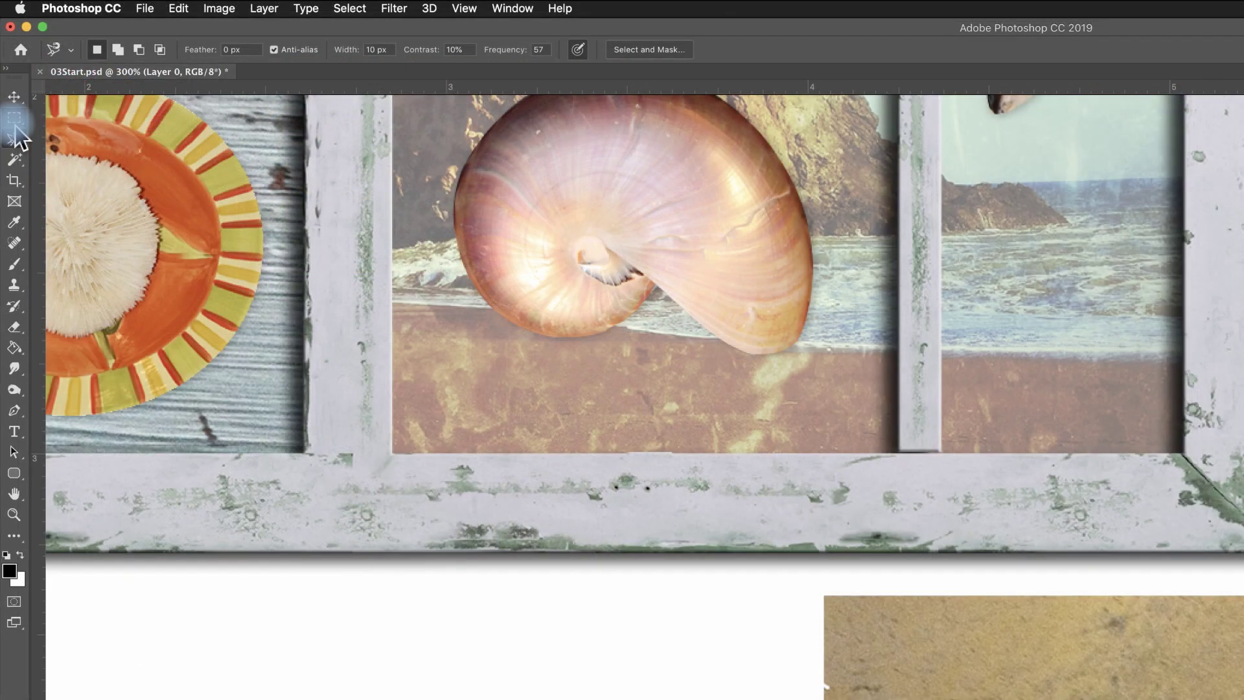
left_click(9, 72)
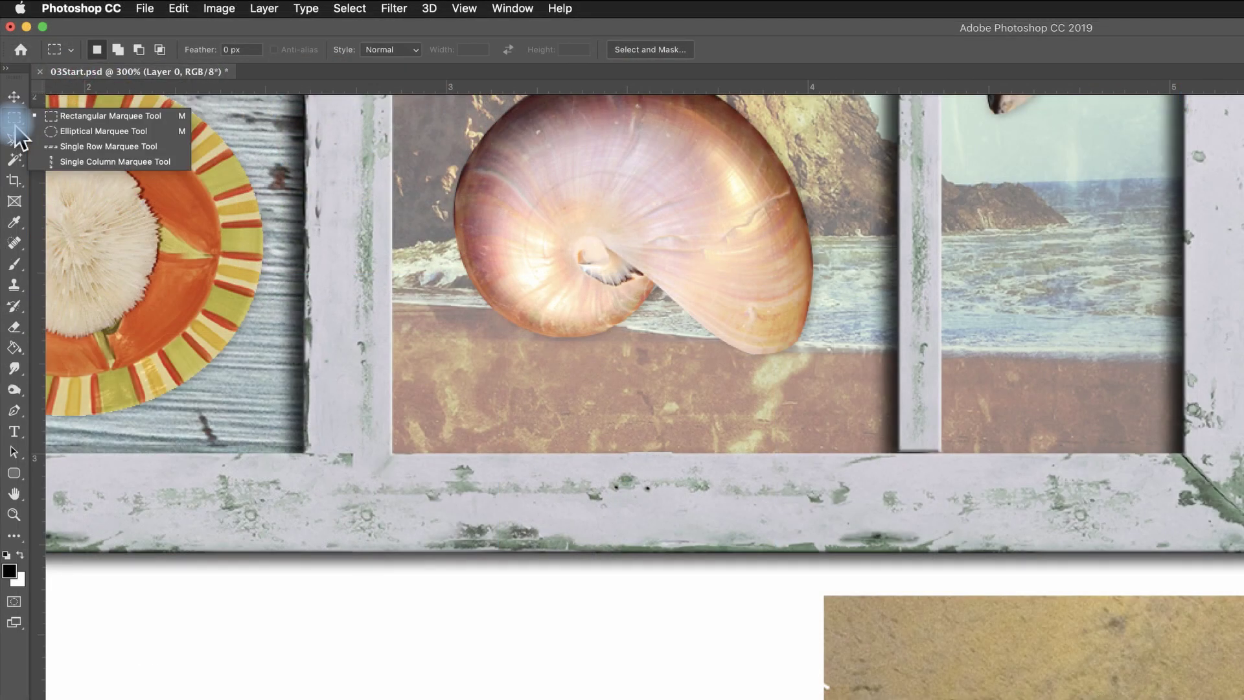
left_click_drag(15, 127, 75, 133)
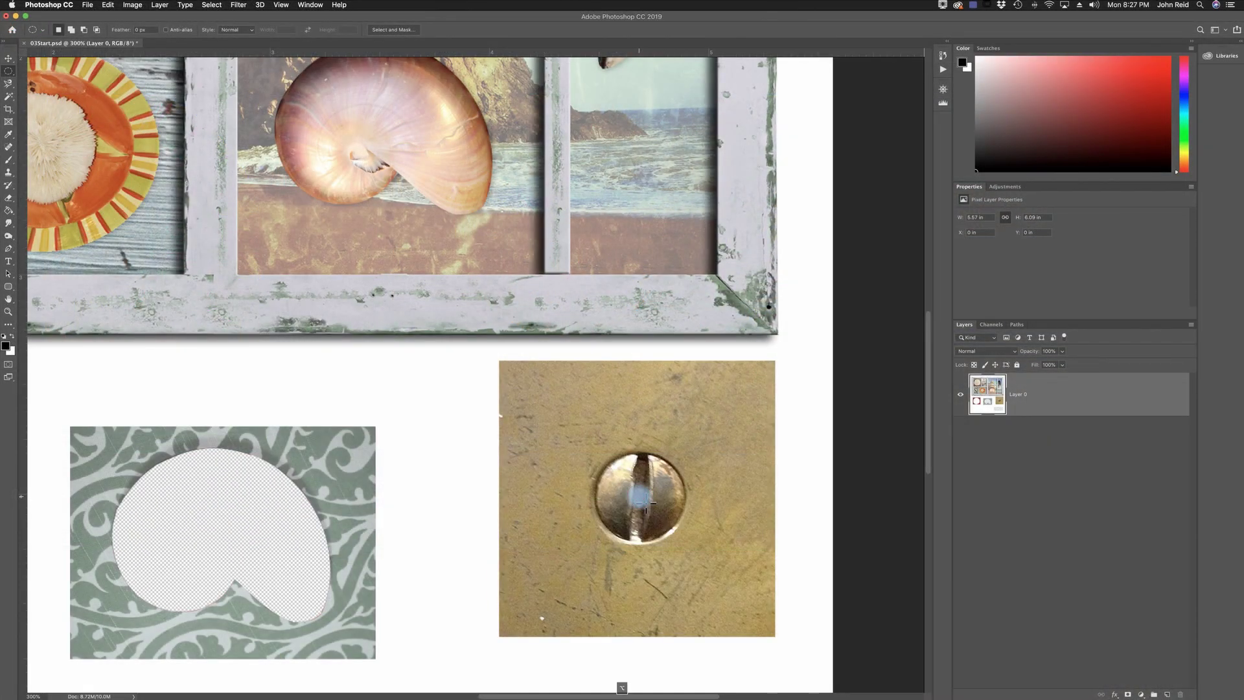
left_click_drag(646, 503, 691, 551)
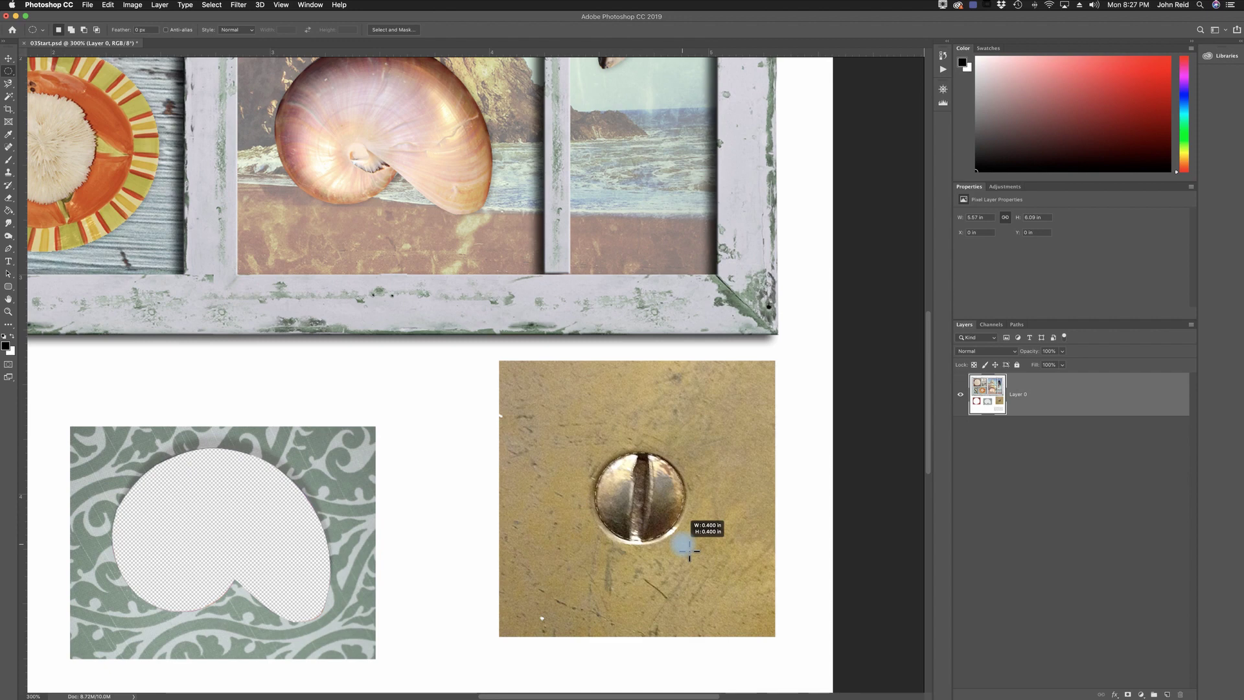
key("alt+shift+space")
left_click_drag(690, 550, 690, 551)
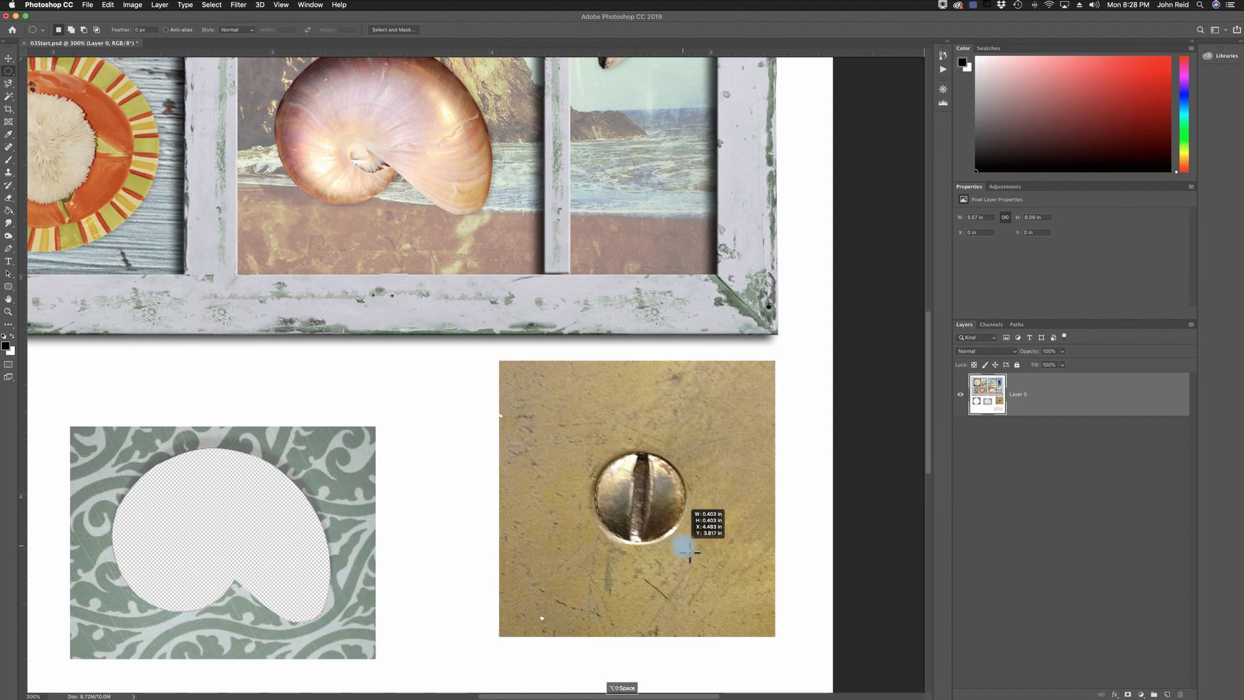
left_click_drag(690, 552, 690, 555)
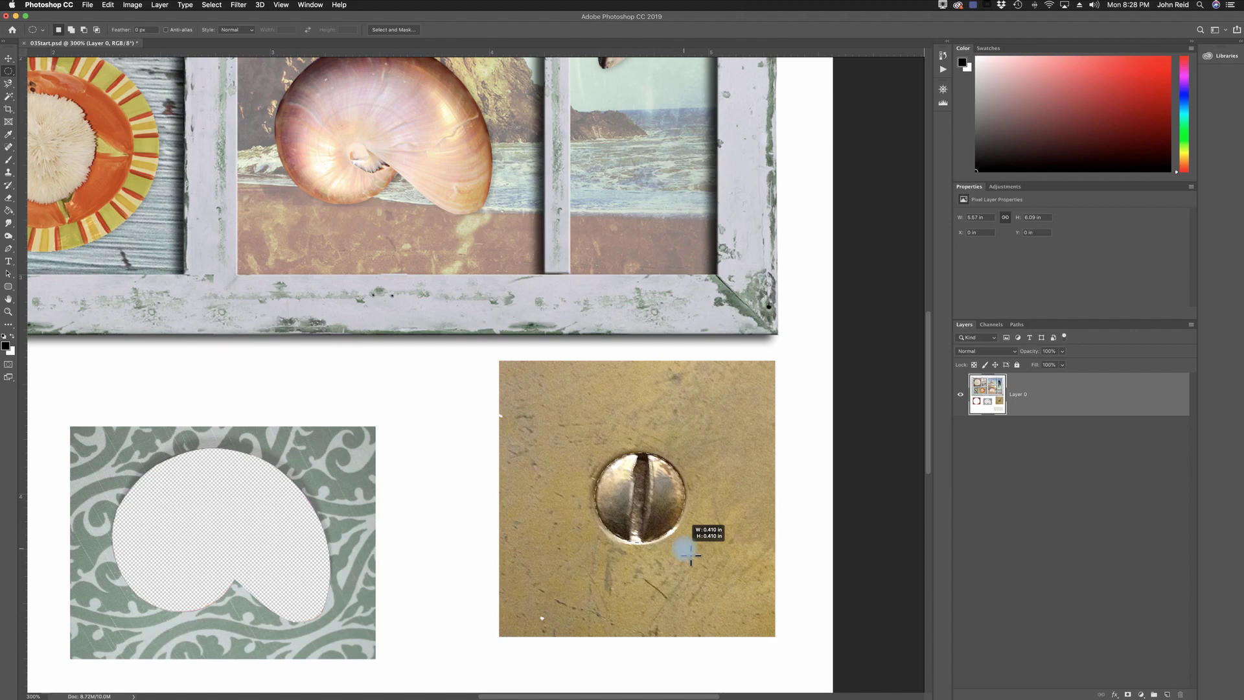
left_click_drag(691, 554, 691, 555)
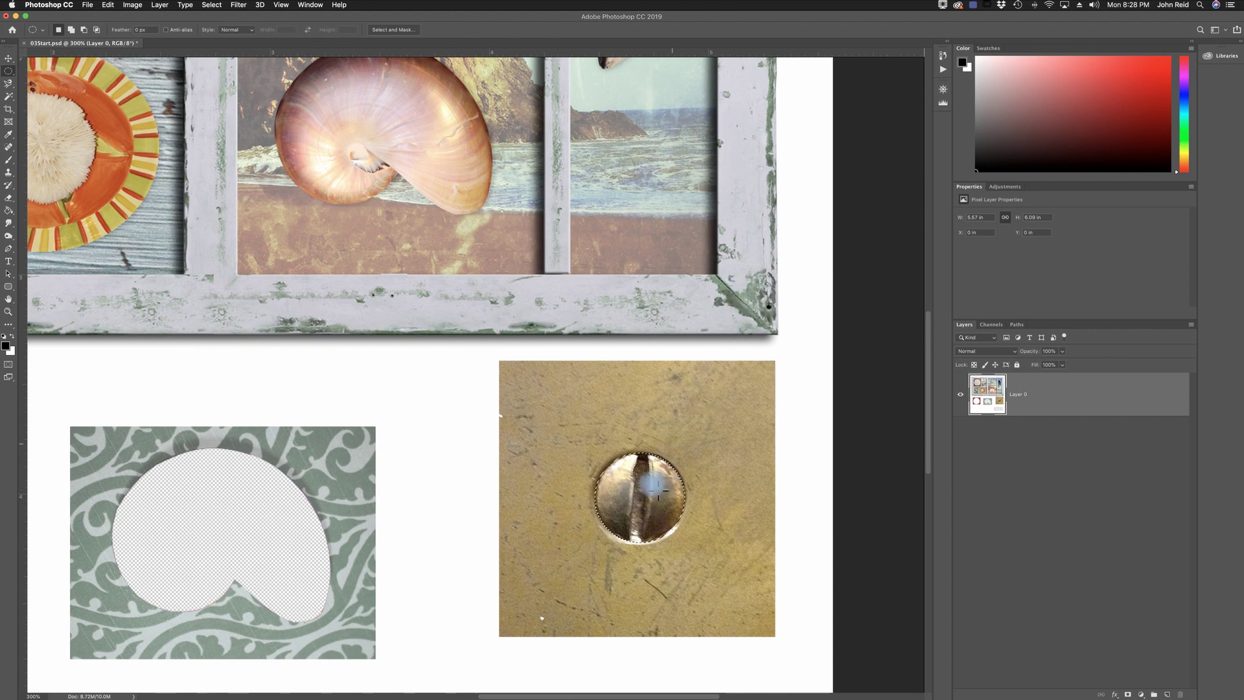
Move the selected screw head from the brass plate to the lower-right corner of the wooden frame.
key("alt")
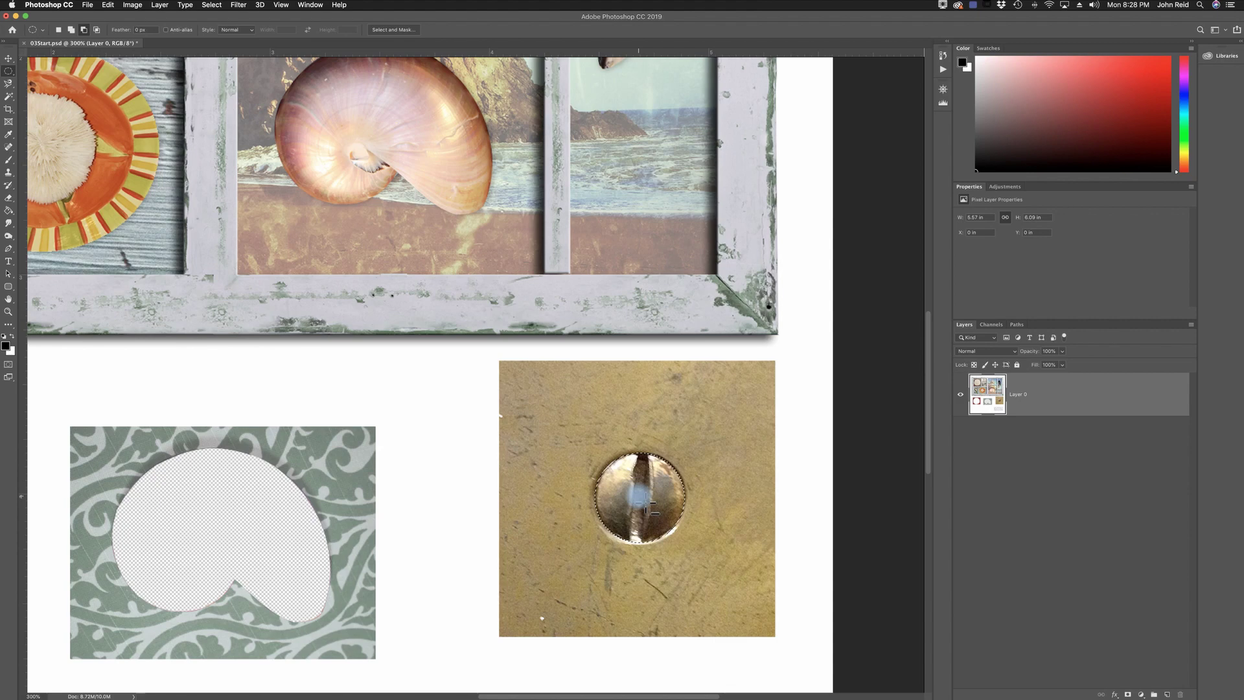
key("super")
left_click_drag(658, 484, 742, 305)
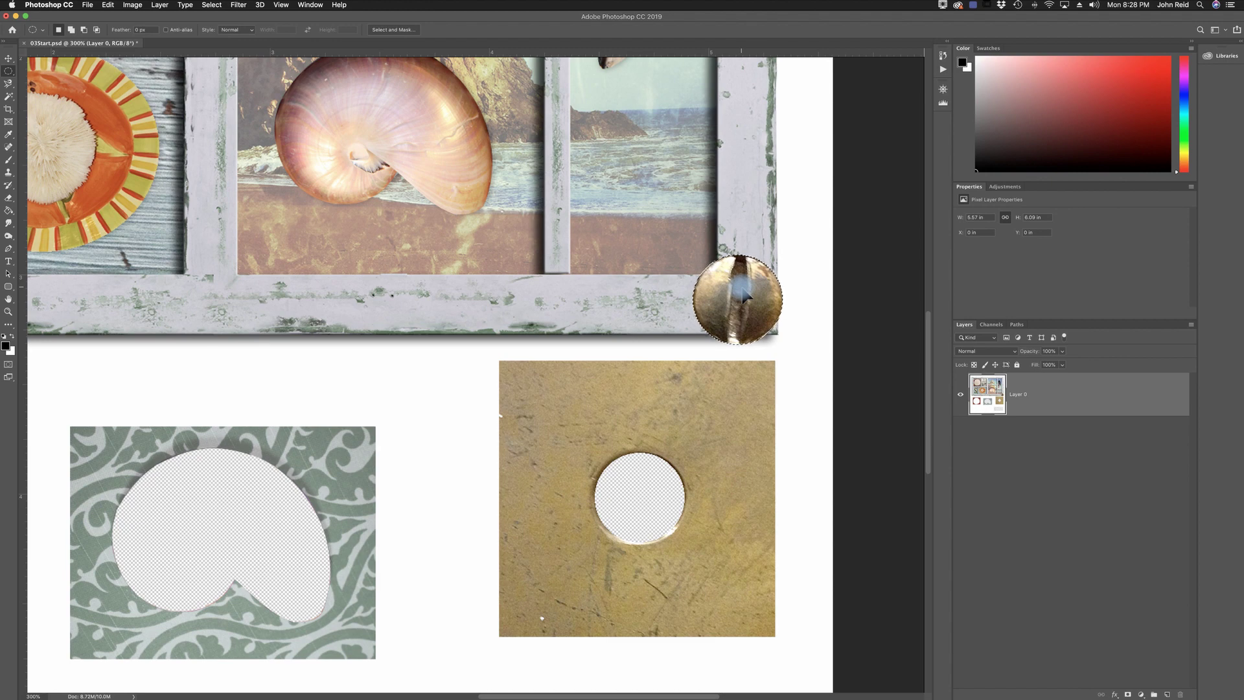
Scale the screw head proportionally to about 51.5% with Free Transform and center it on the frame's lower-right corner.
key("super+t")
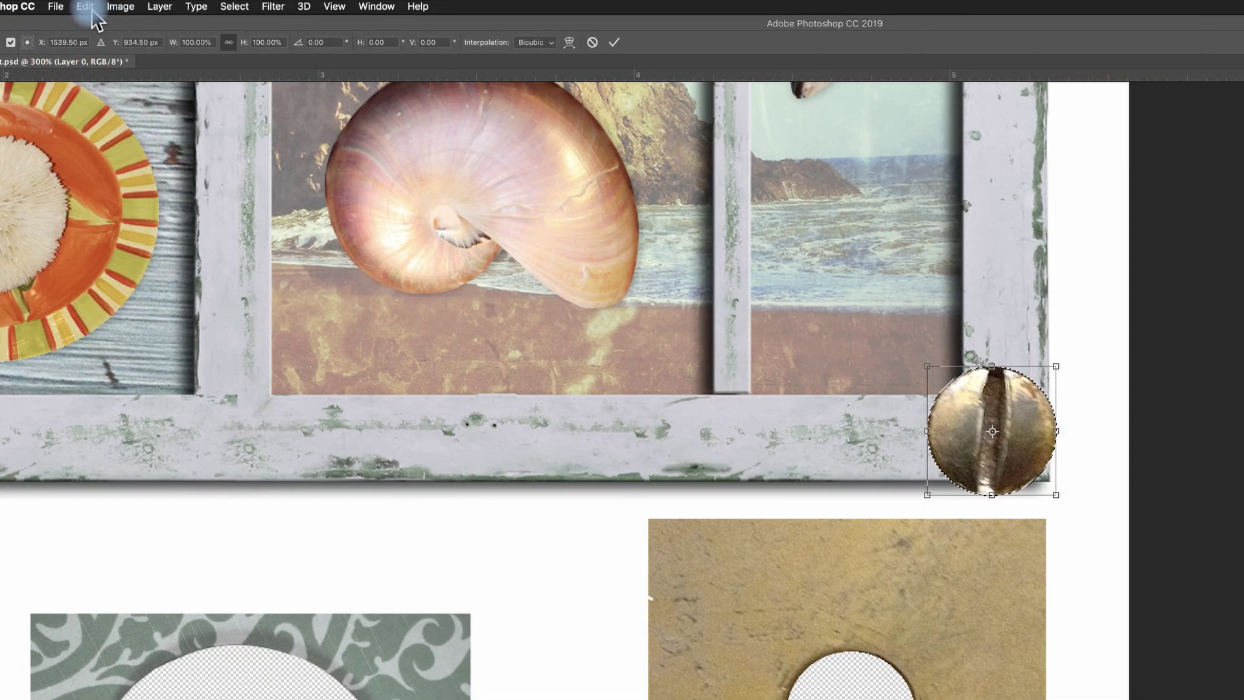
left_click(108, 4)
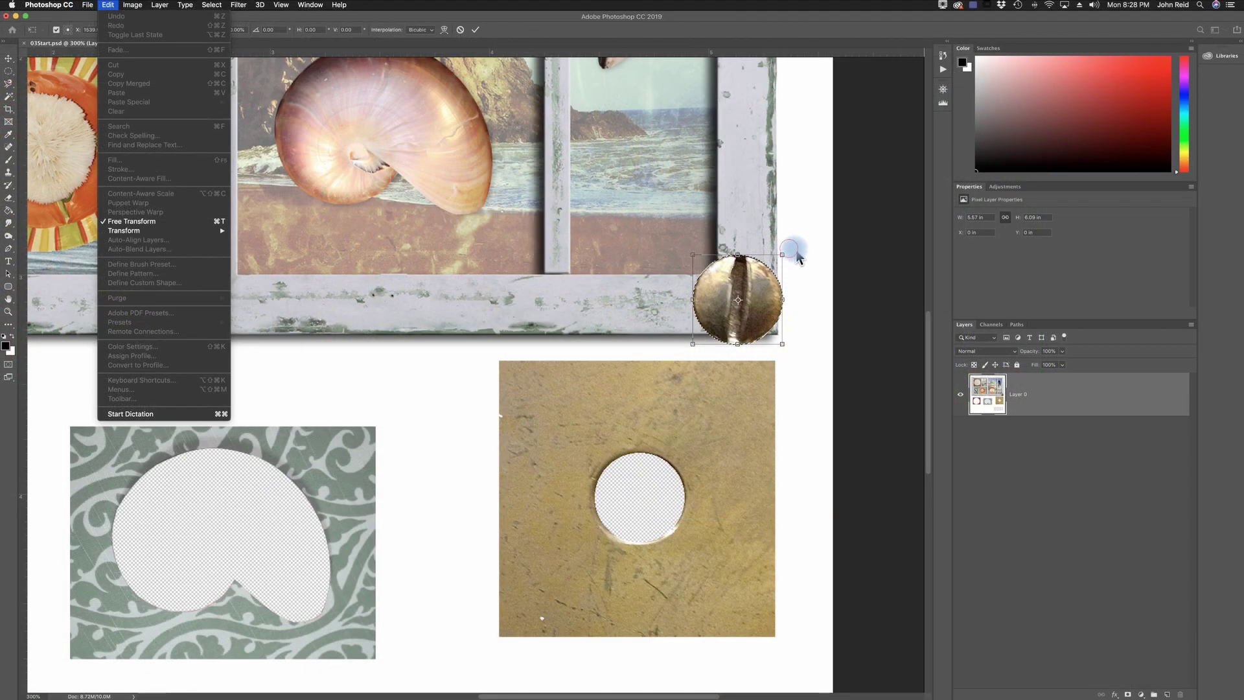
left_click(797, 258)
left_click_drag(786, 260, 741, 299)
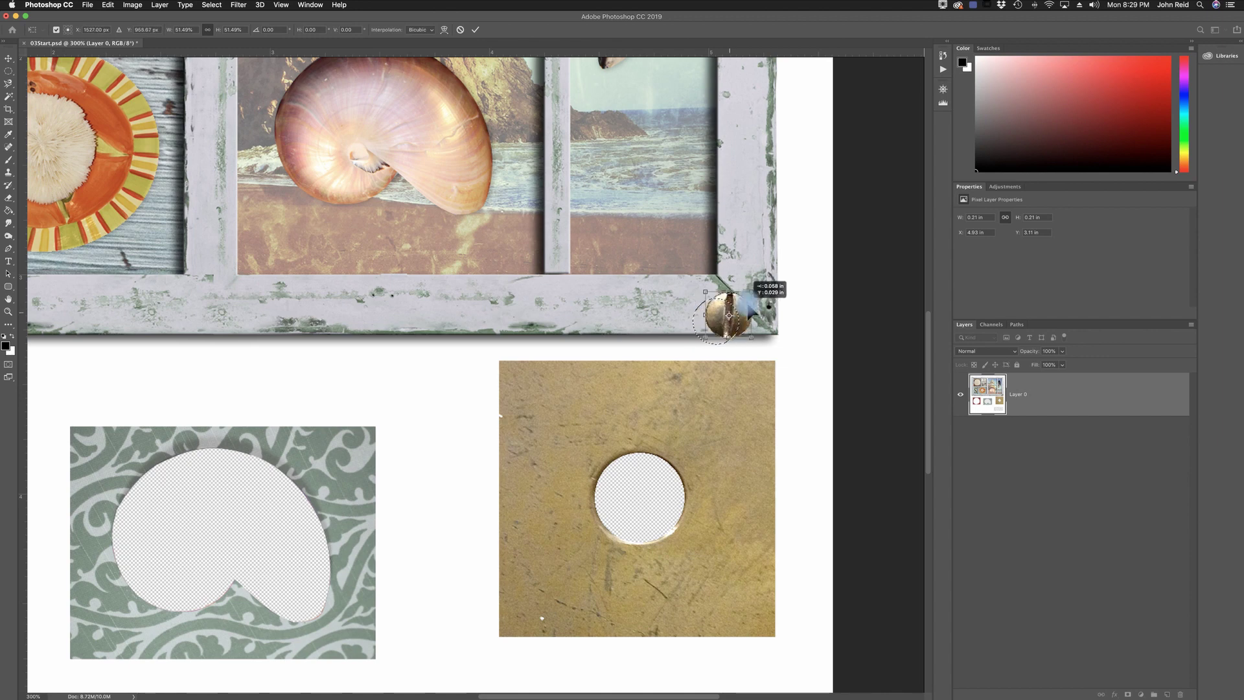
left_click_drag(753, 290, 752, 289)
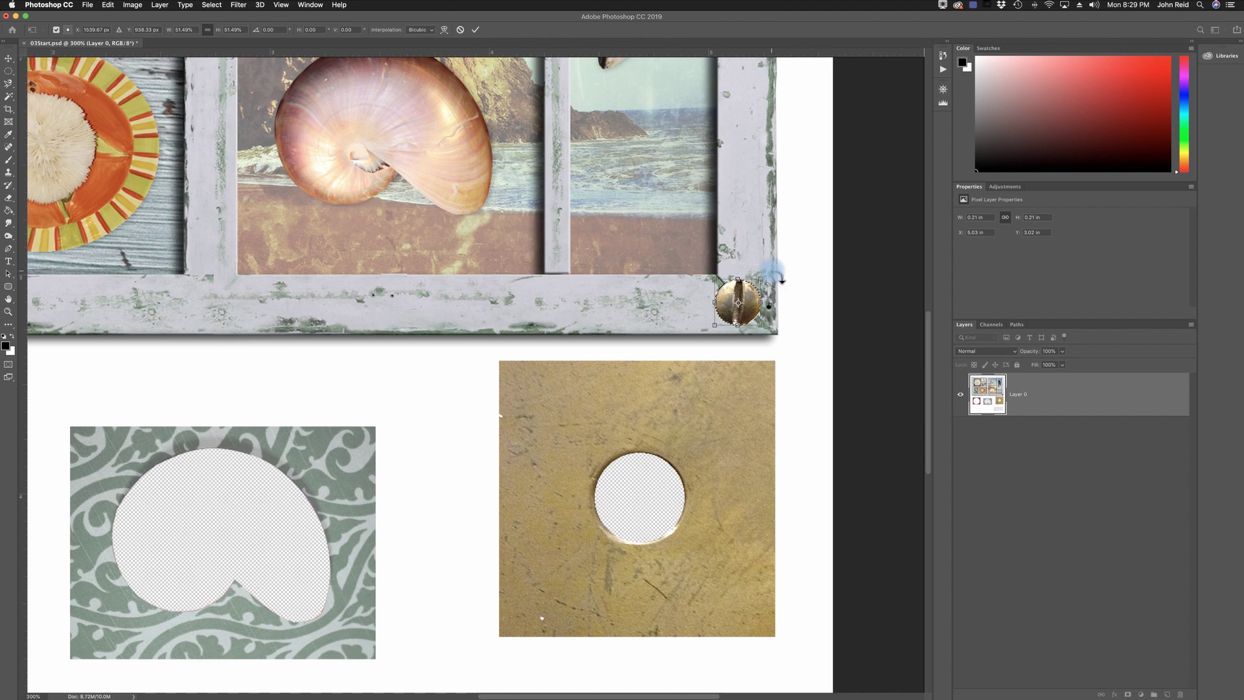
left_click(477, 30)
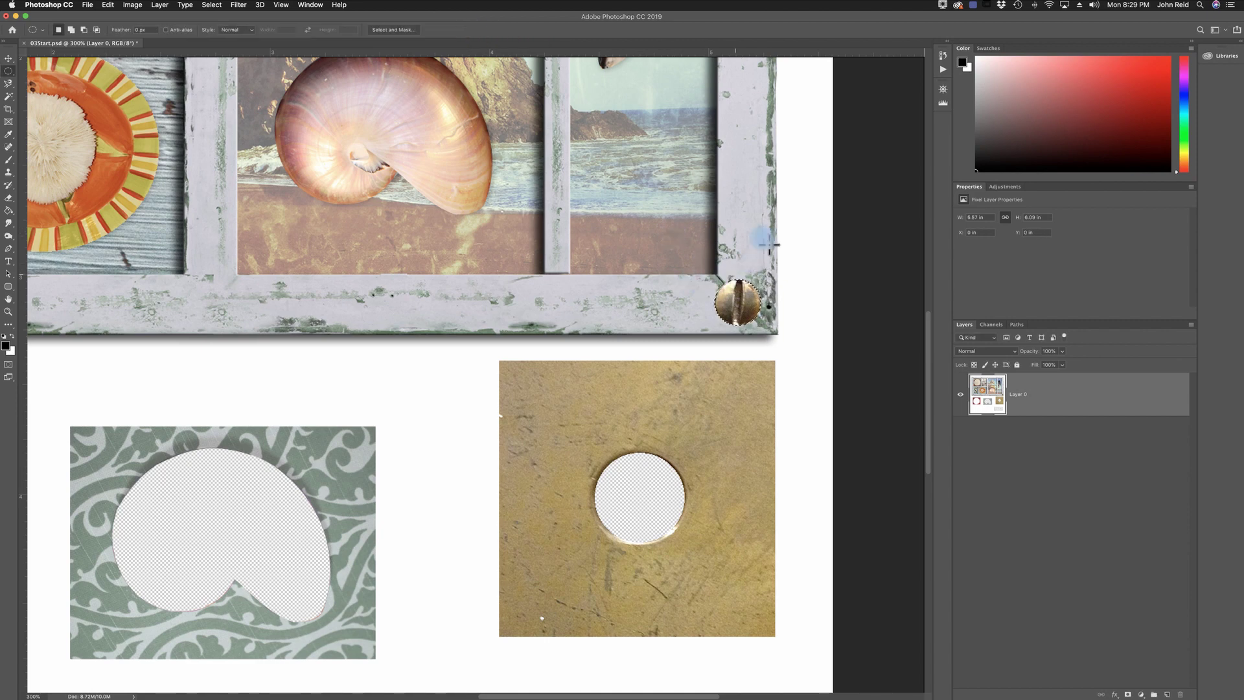
Duplicate the selected screw head and place the copy in the upper-right corner of the wooden frame.
left_click_drag(926, 376, 925, 311)
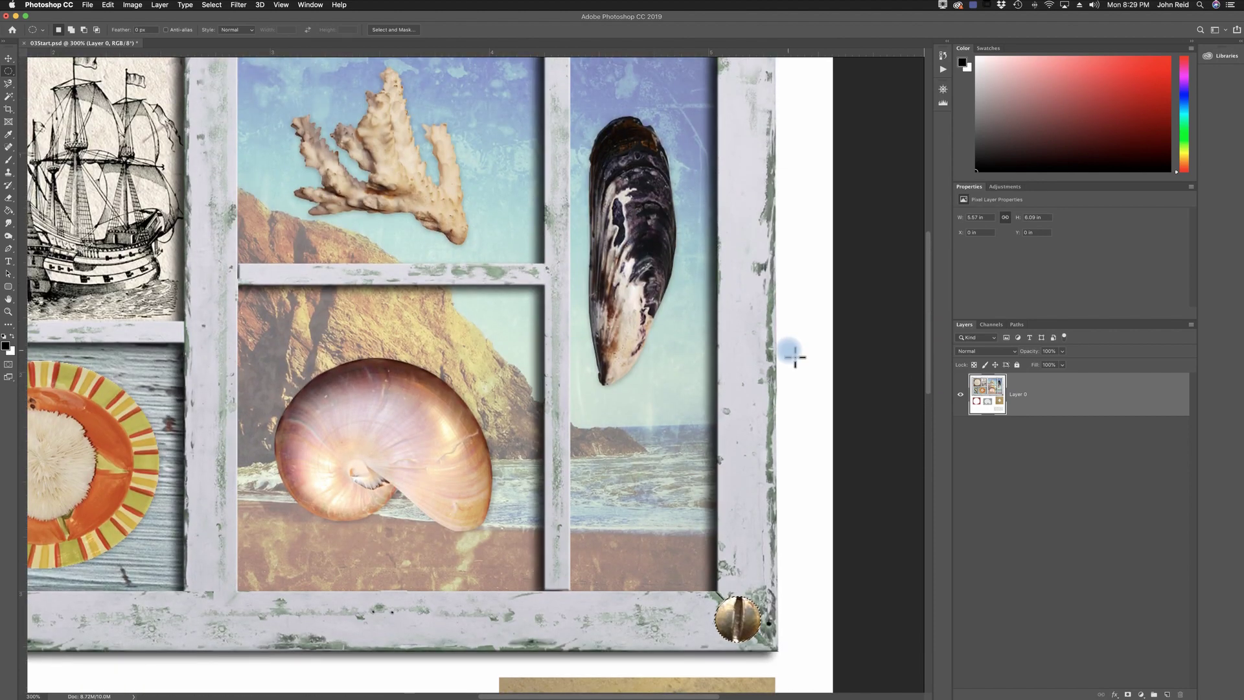
key("super+minus")
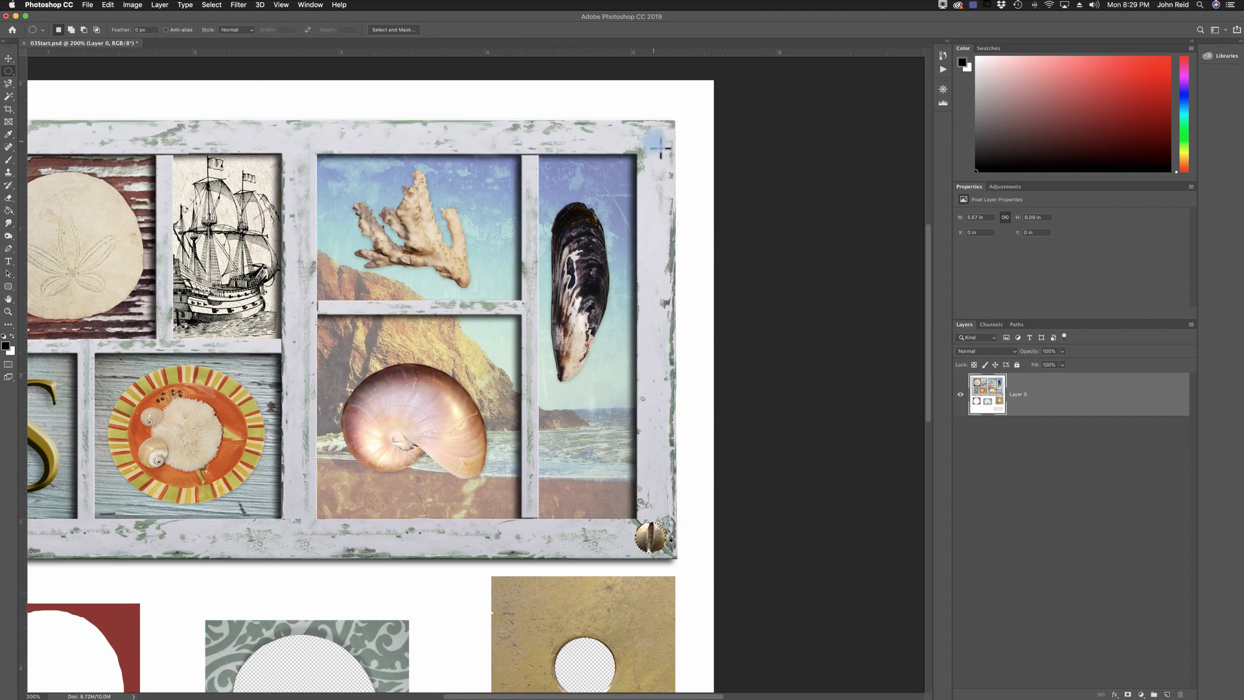
left_click_drag(661, 148, 663, 534)
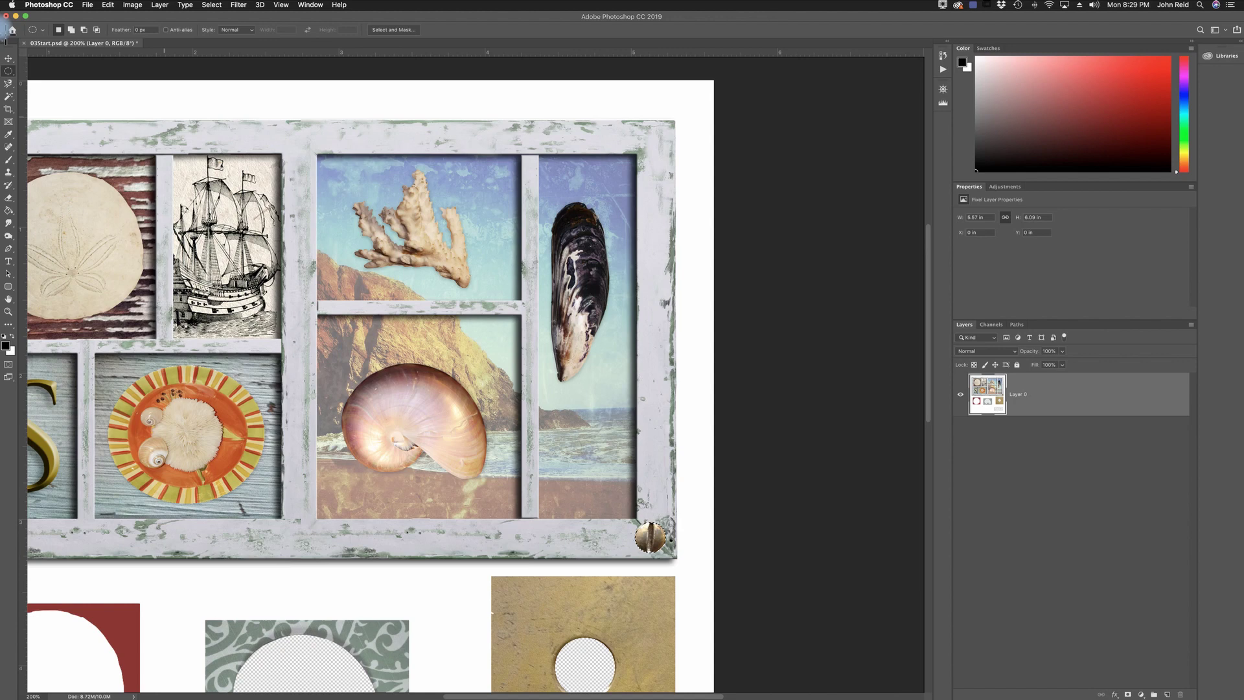
left_click(9, 62)
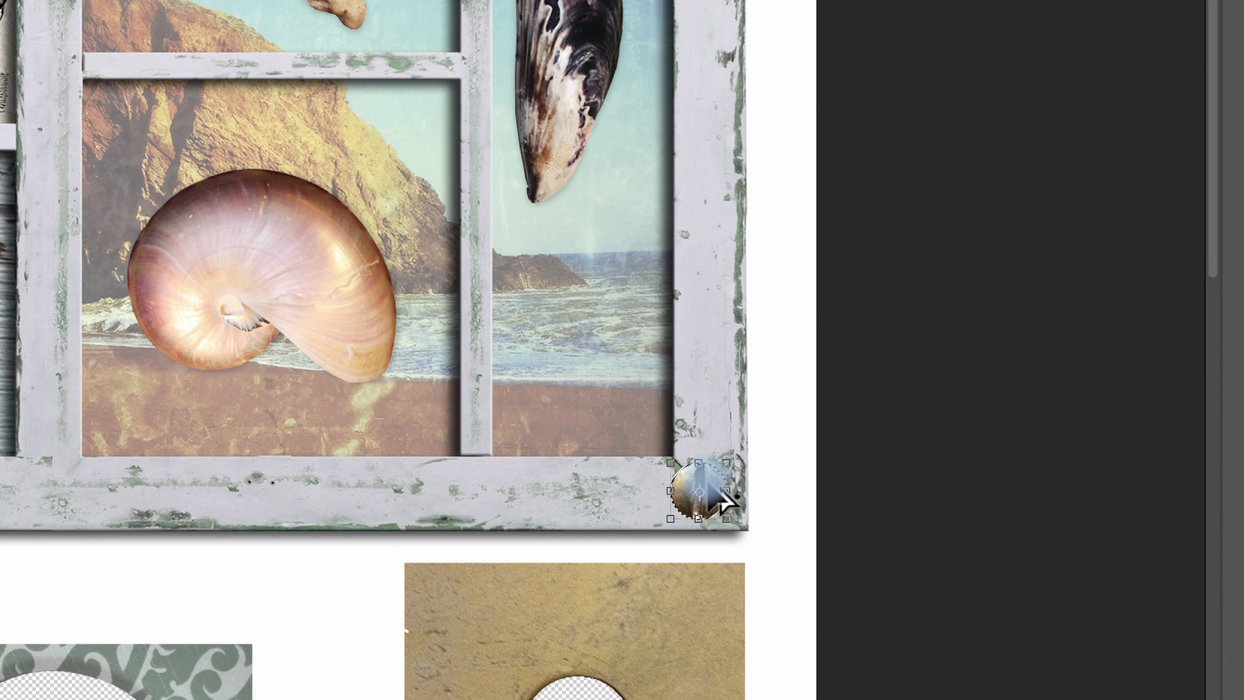
left_click(706, 480, "alt")
left_click_drag(709, 483, 721, 223)
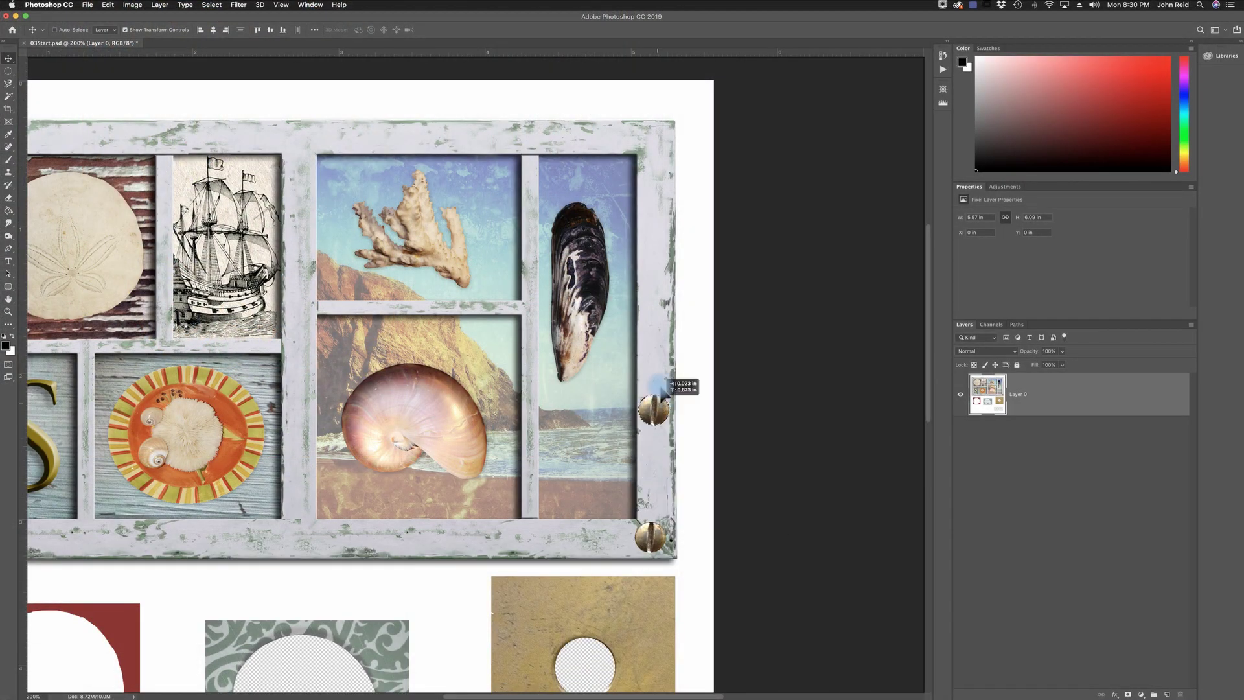
left_click_drag(661, 387, 676, 144)
left_click_drag(679, 148, 679, 143)
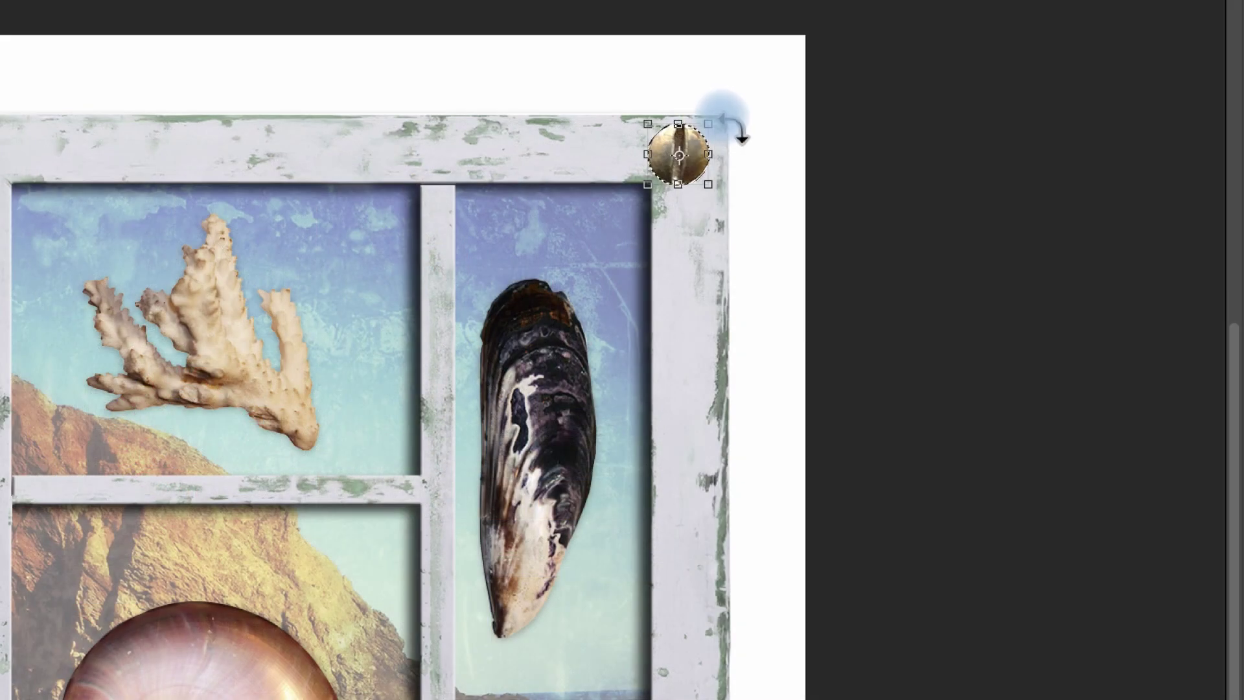
Rotate the screw head in the frame's upper-right corner by about 51° and apply the transform.
left_click_drag(722, 111, 733, 178)
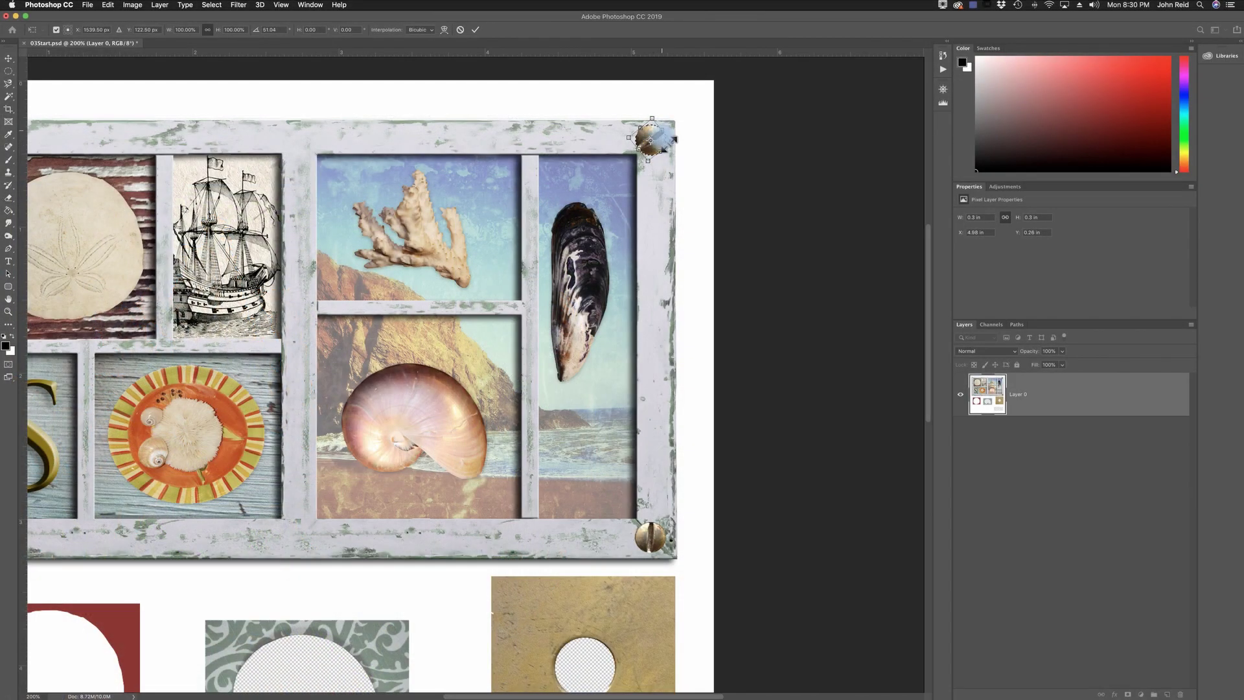
left_click(478, 31)
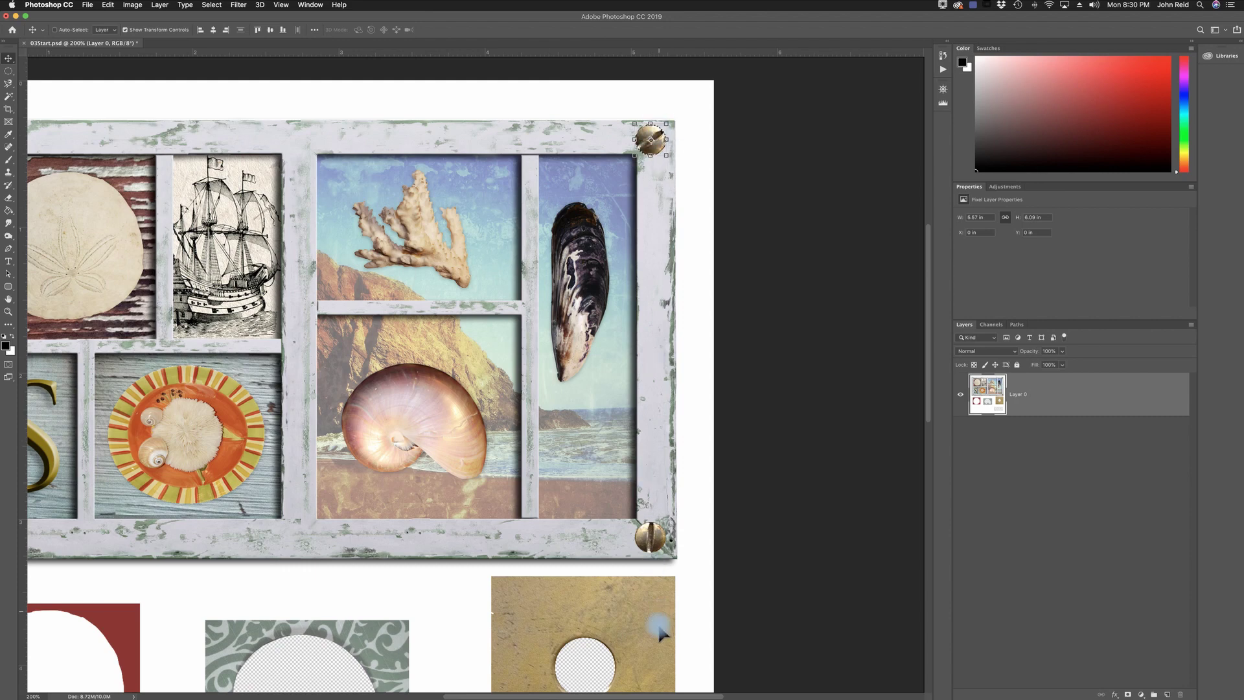
Duplicate the selected screw head into the wooden frame's upper-left corner and rotate the copy so its slot slants differently.
left_click_drag(630, 695, 582, 695)
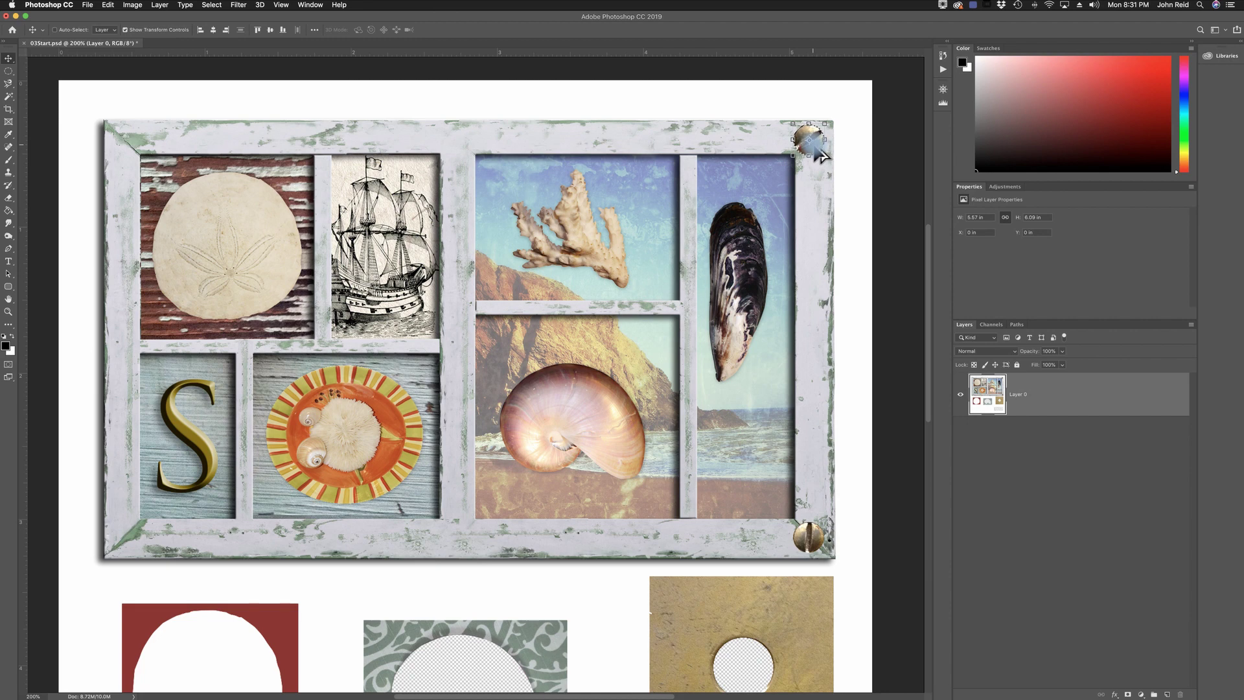
left_click_drag(822, 155, 134, 167)
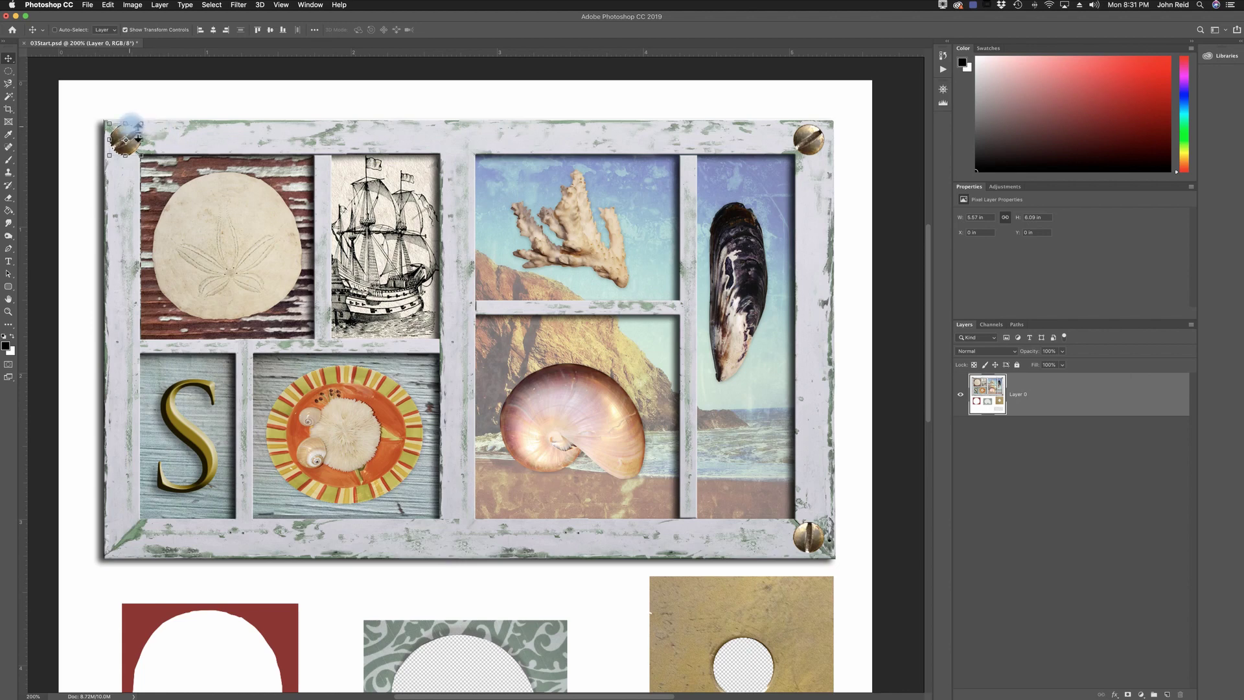
left_click_drag(148, 117, 155, 164)
key("Return")
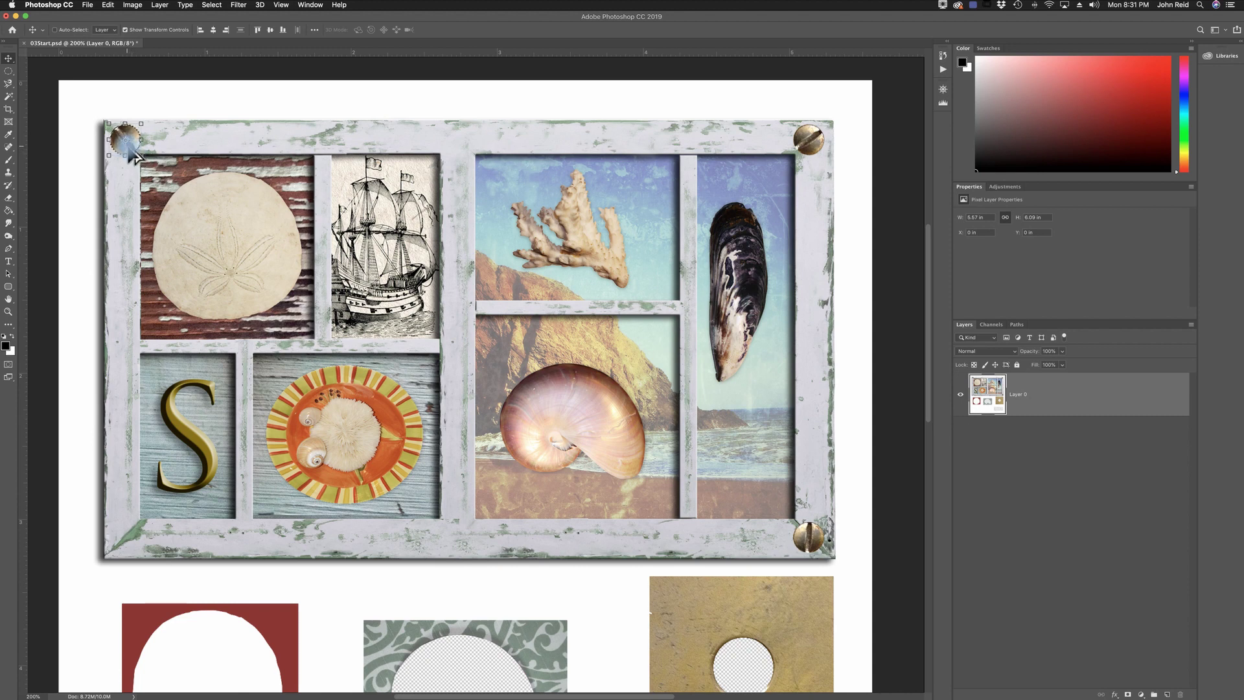
Duplicate the screw head into the frame's lower-left corner, rotate the copy about 61° and deselect it.
left_click_drag(132, 152, 130, 551)
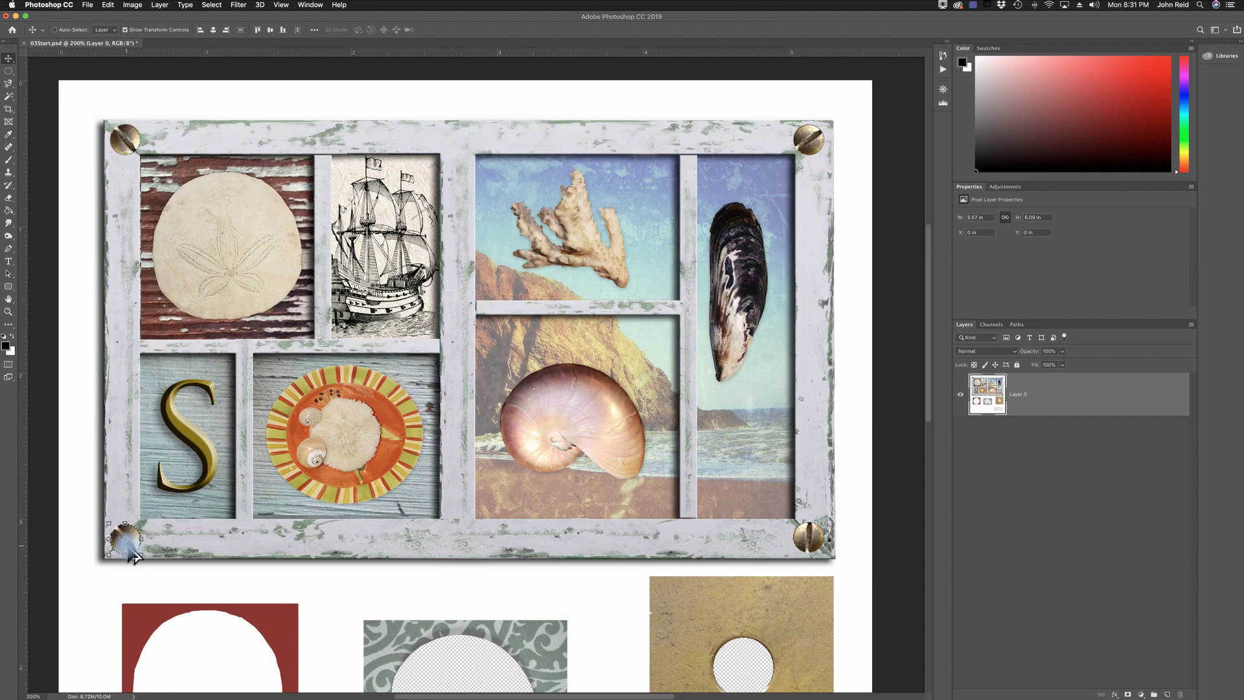
left_click(154, 522)
mouse_move(157, 525)
left_mouse_down()
mouse_move(152, 552)
mouse_move(154, 542)
left_mouse_up()
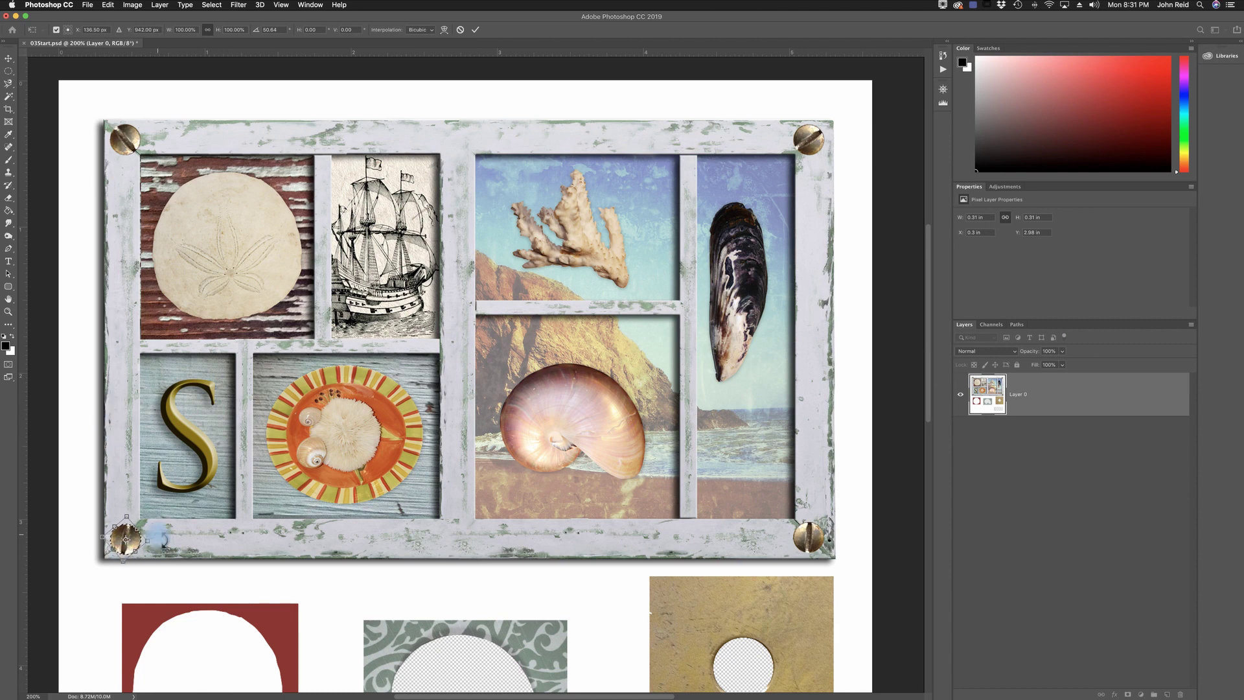
key("Return")
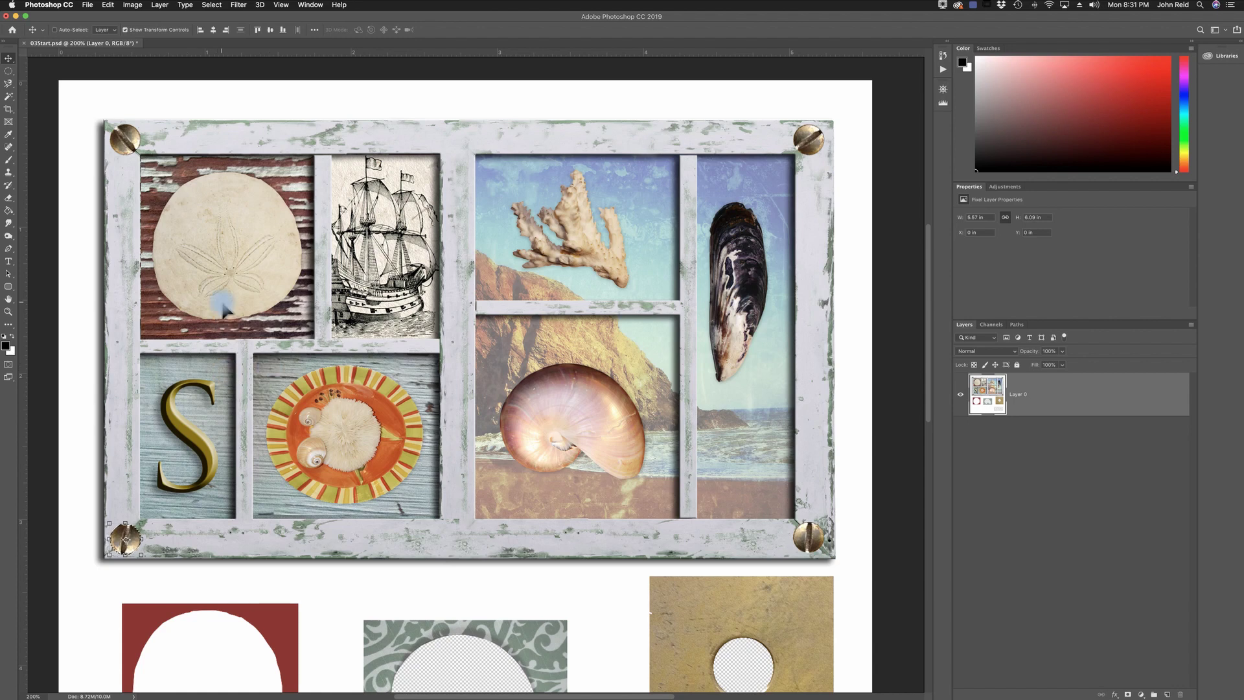
key("super+d")
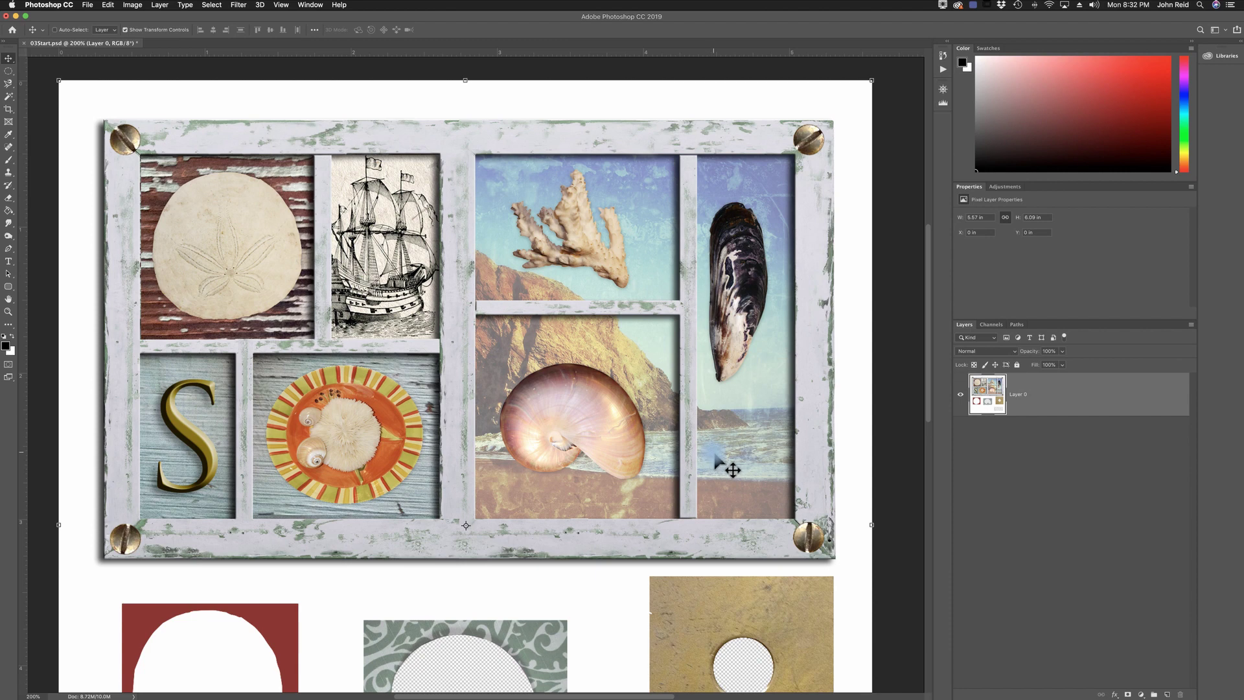
Activate the Crop tool for the finished collage document.
key("alt+super+2")
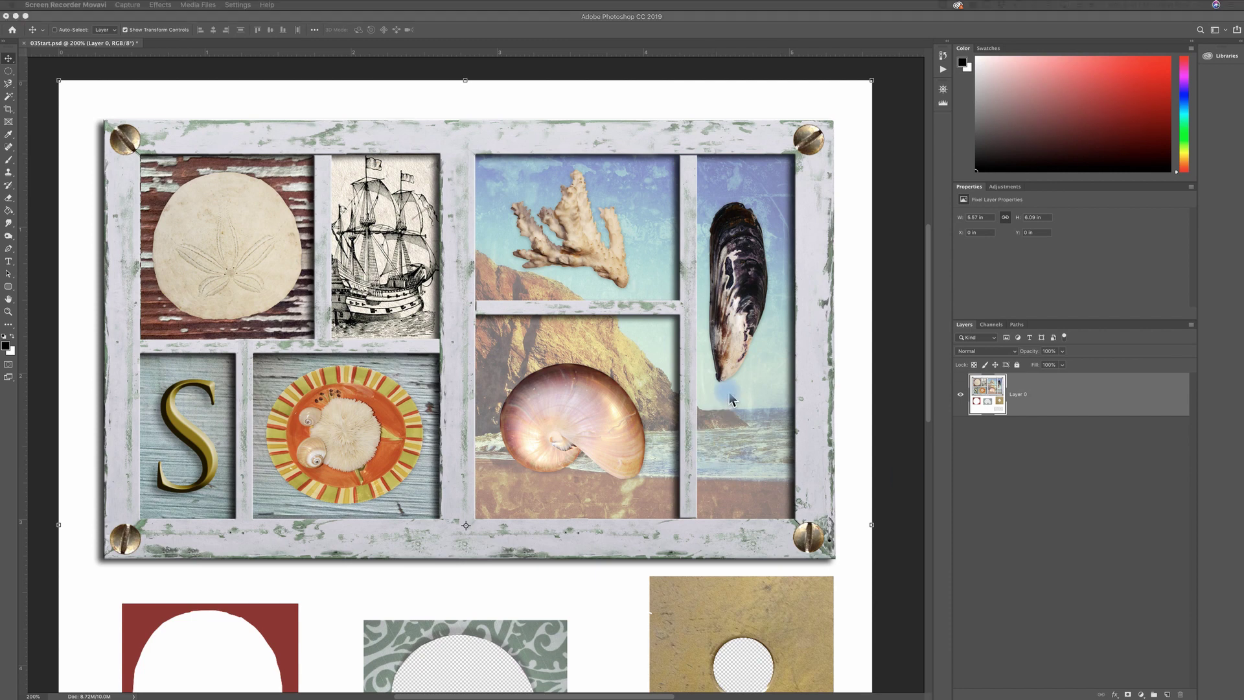
key("super+0")
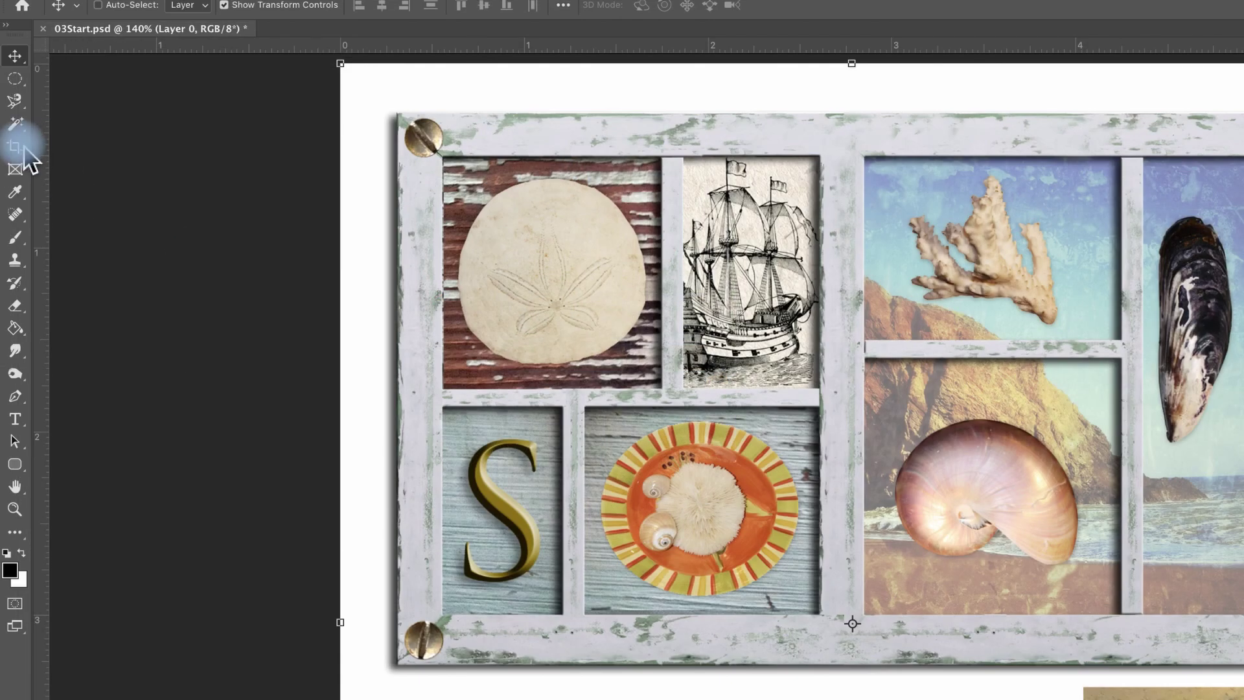
left_click(14, 147)
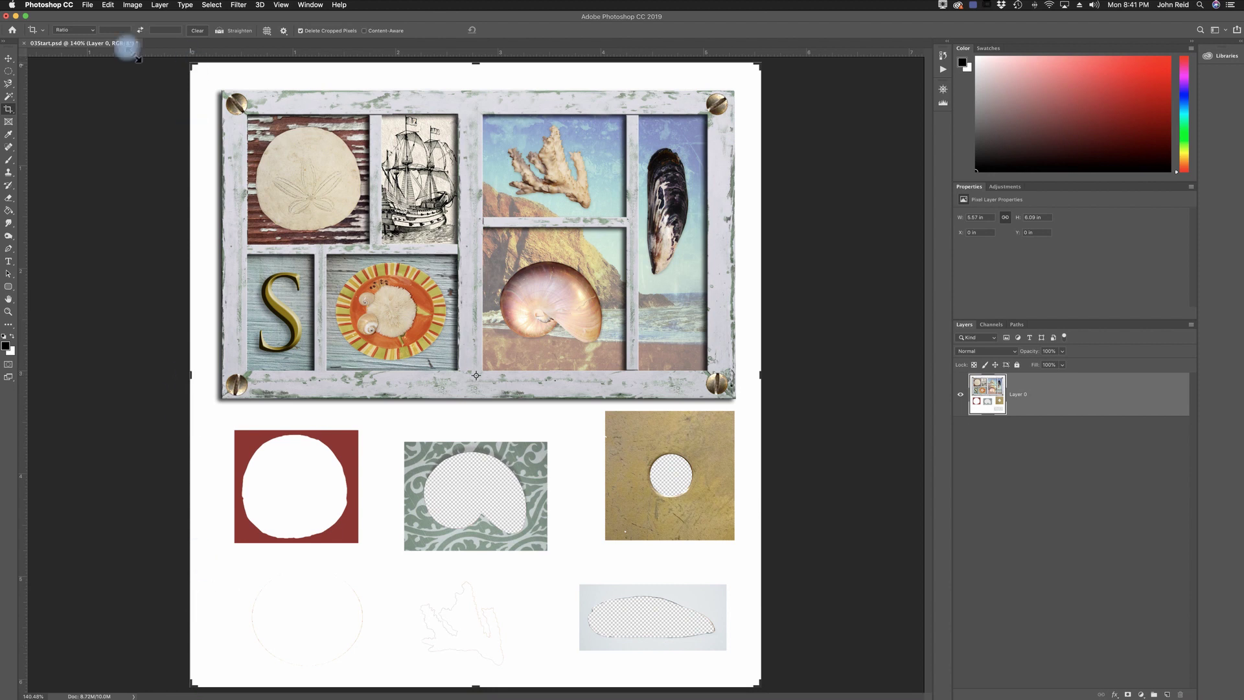
Constrain the crop frame to the 5 : 7 ratio preset and set the crop mode back to Ratio.
left_click(90, 29)
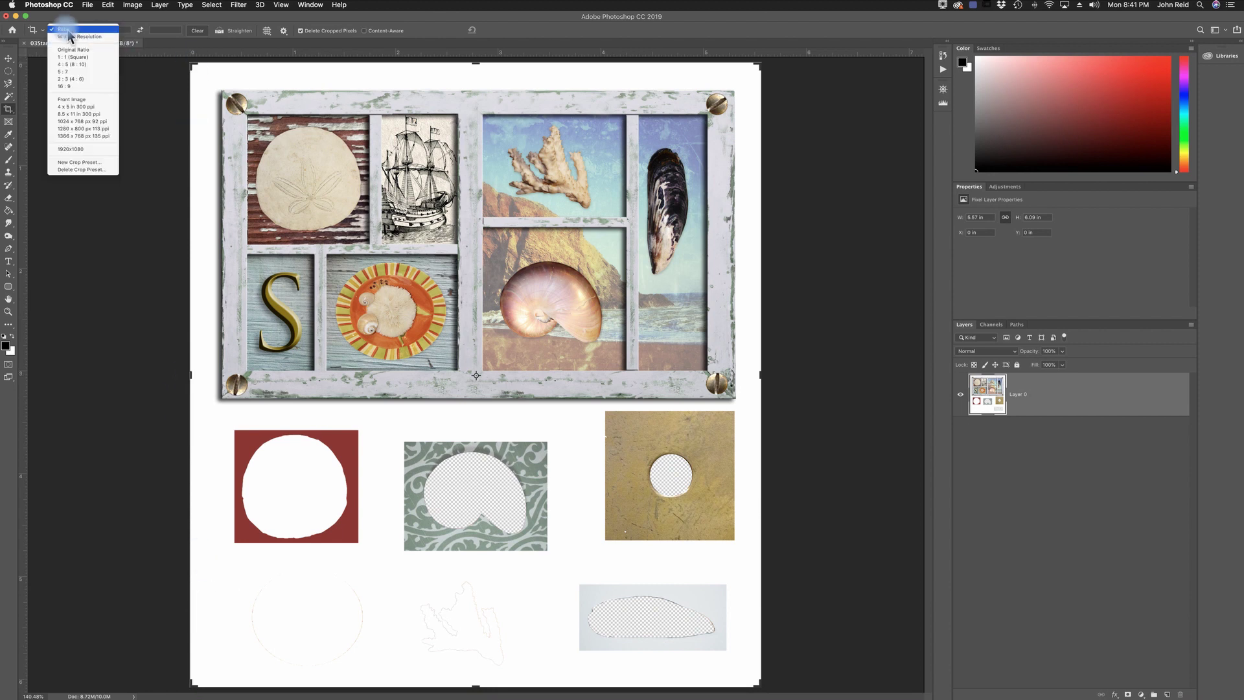
left_click(193, 66)
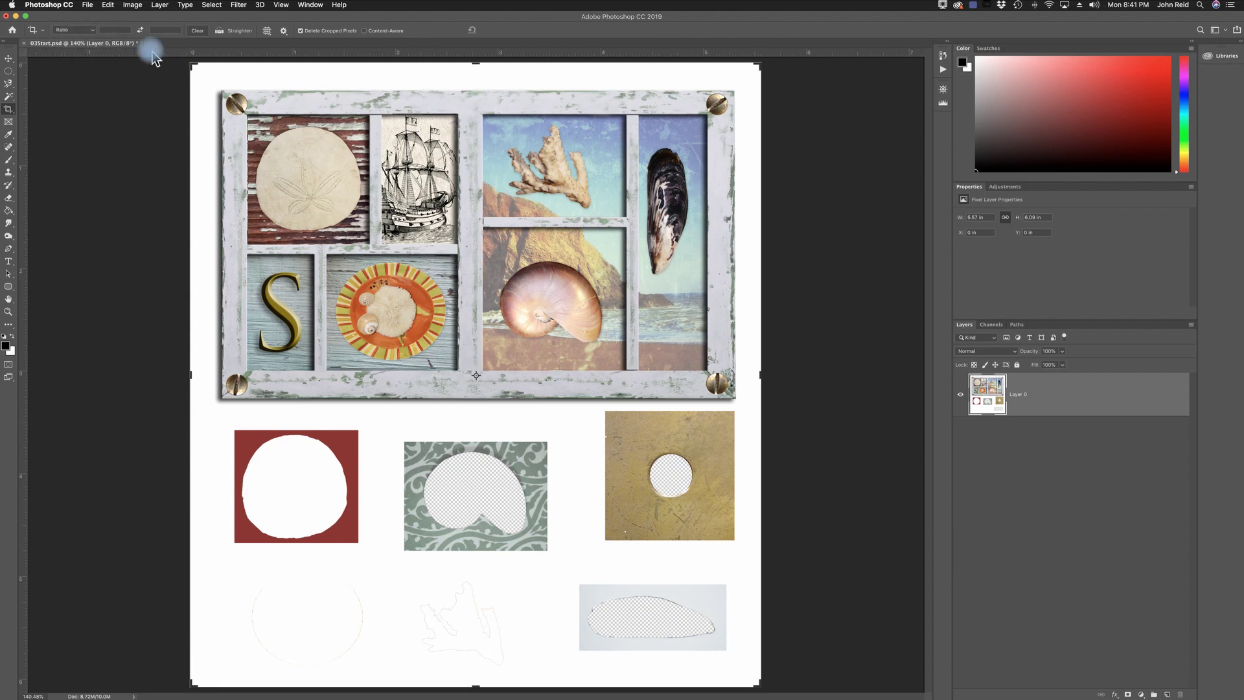
left_click(84, 30)
left_click(70, 73)
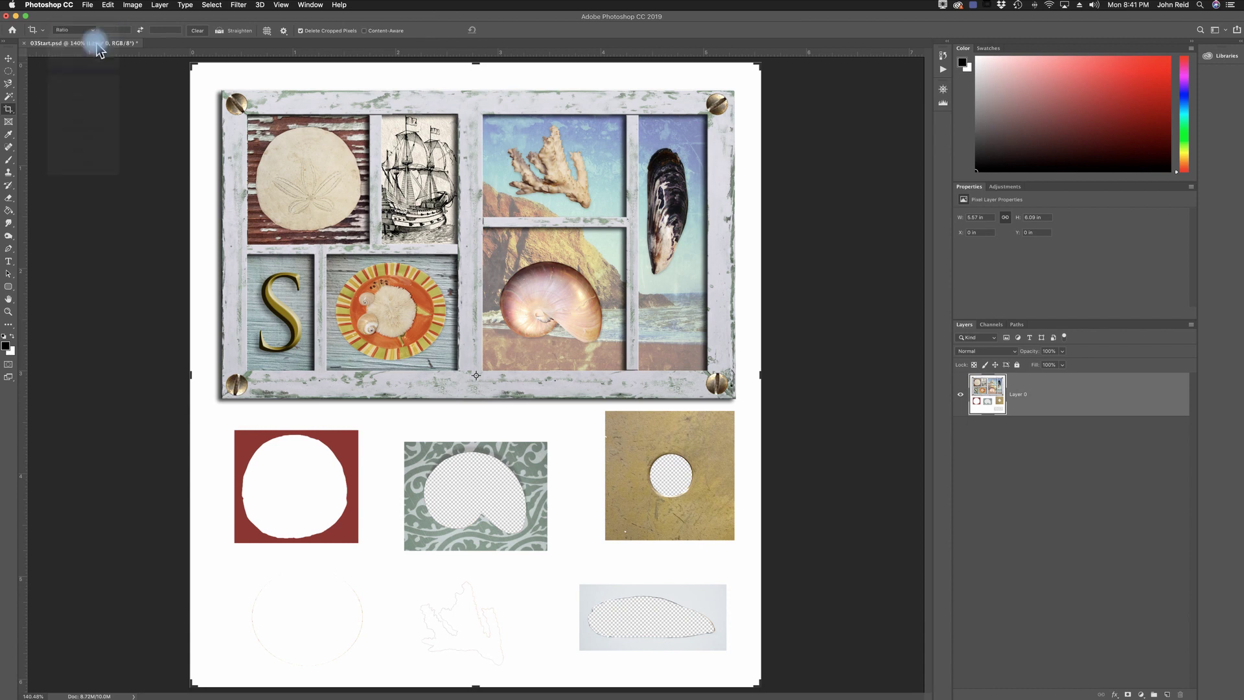
left_click(94, 32)
mouse_move(81, 7)
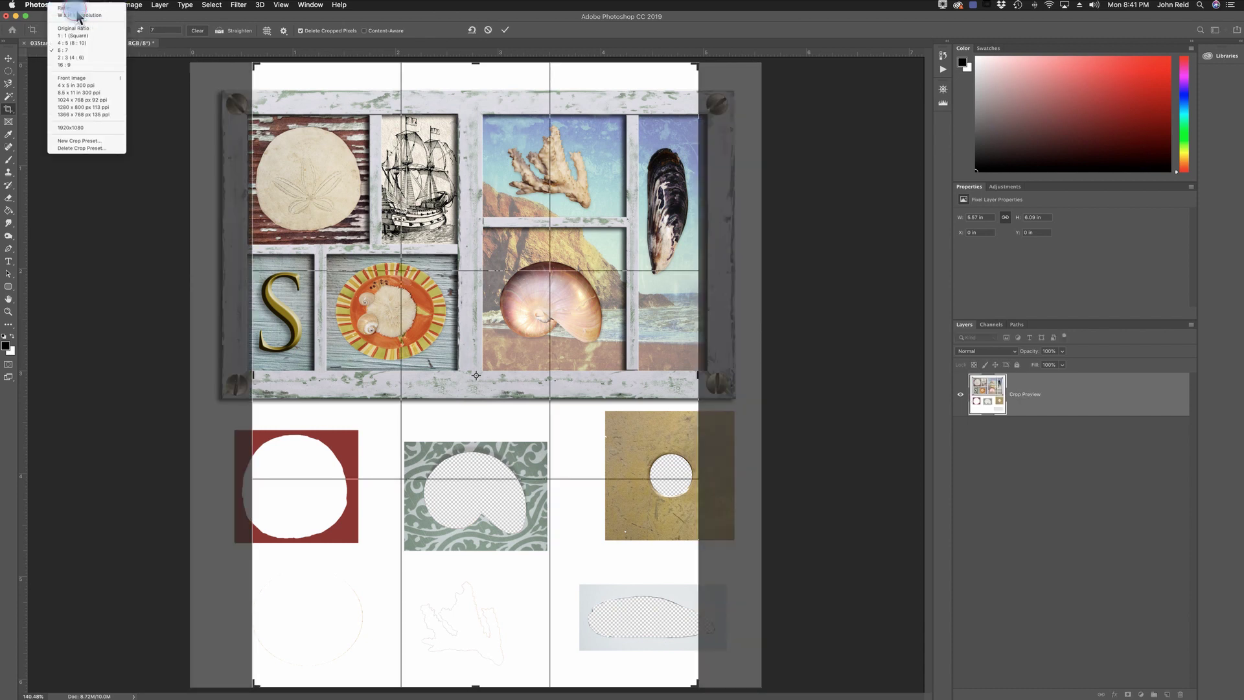
left_click(82, 8)
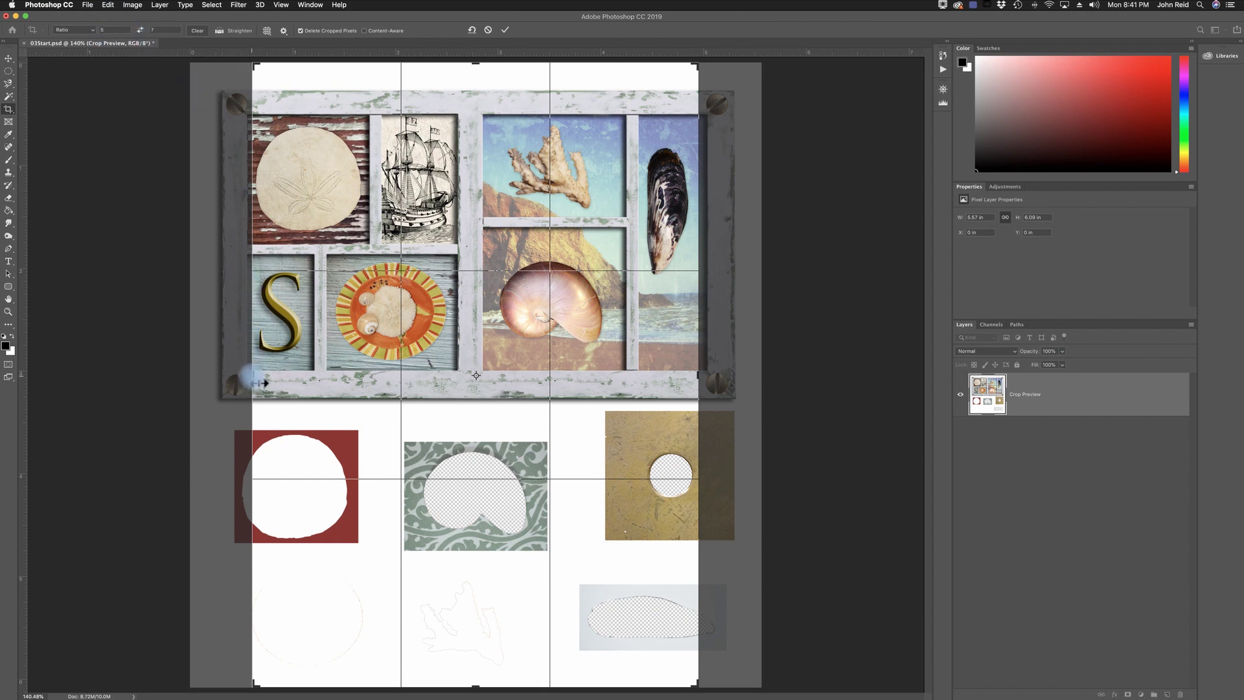
Shrink the crop frame slightly while its 5 : 7 proportions are locked.
key("super+minus")
key("super+minus")
key("super+minus")
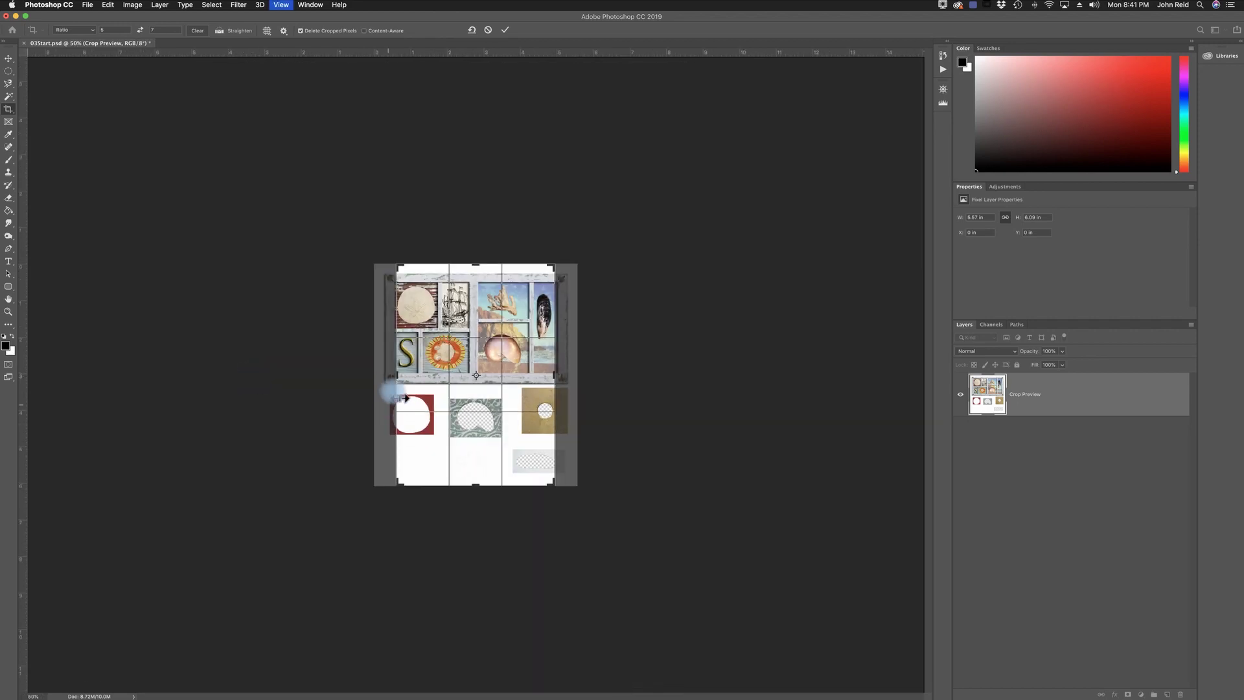
mouse_move(405, 379)
left_mouse_down()
mouse_move(381, 382)
mouse_move(413, 382)
left_mouse_up()
key("super+r")
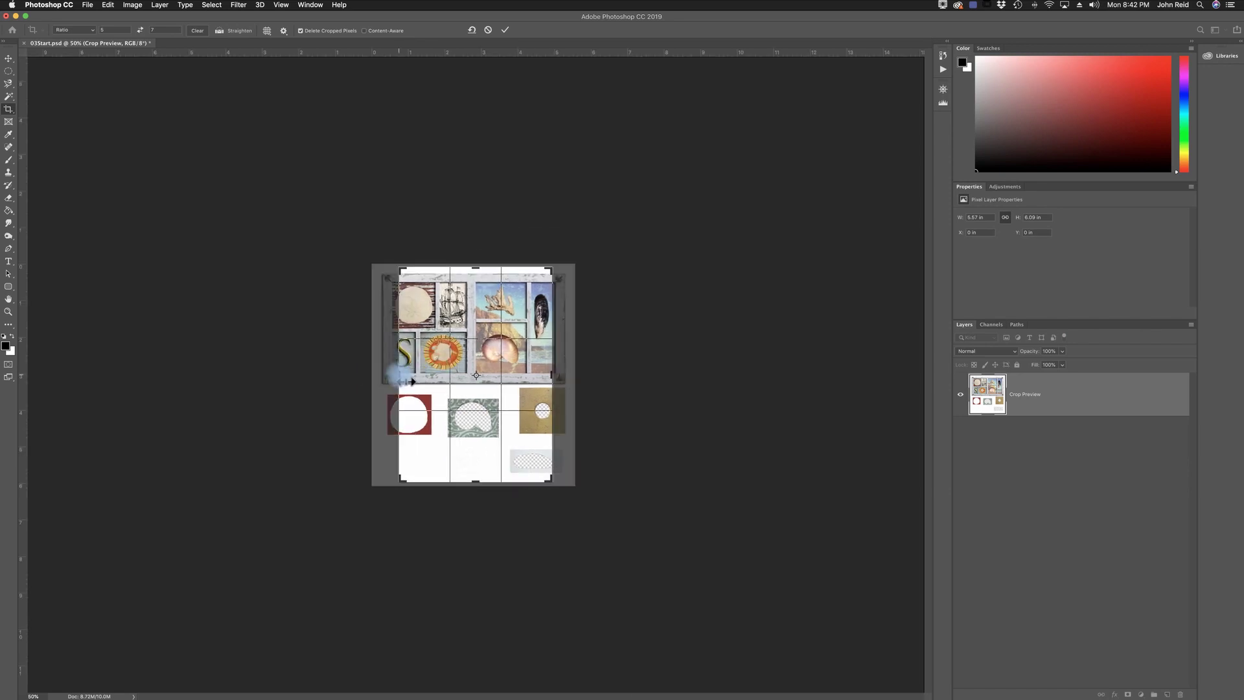
key("super+1")
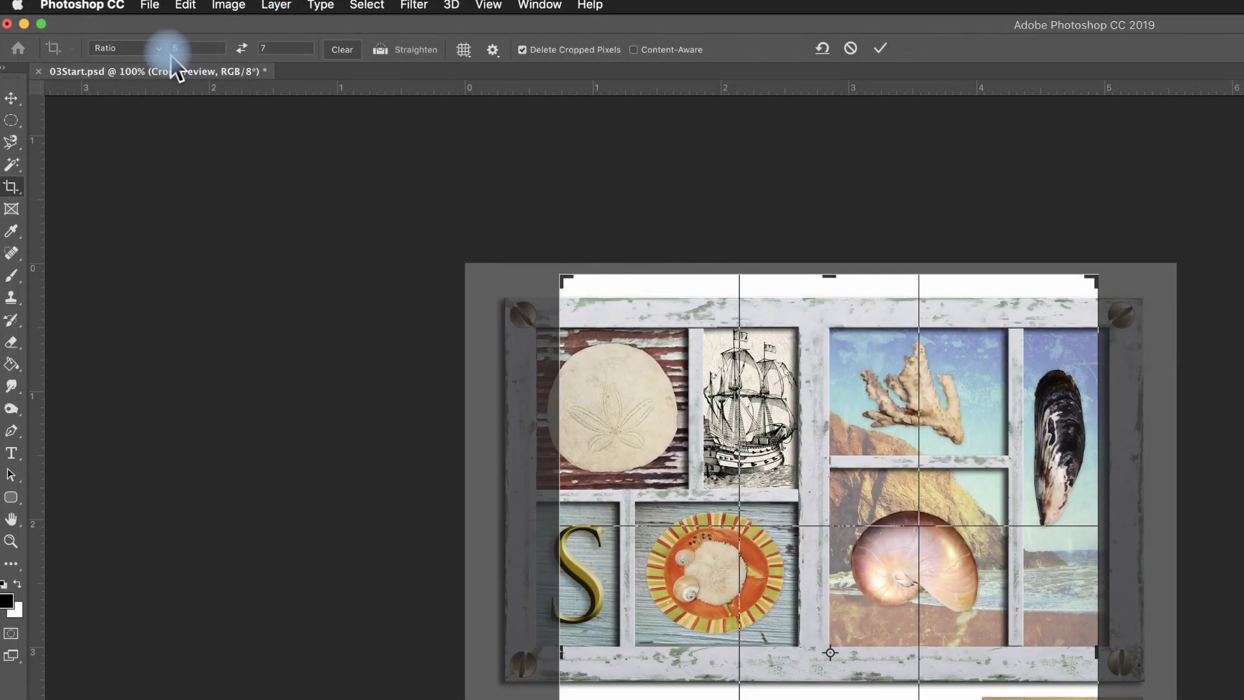
Clear the crop ratio values and crop the image to the wooden frame's outer edges, about 5.03 × 3.02 in.
left_click(348, 55)
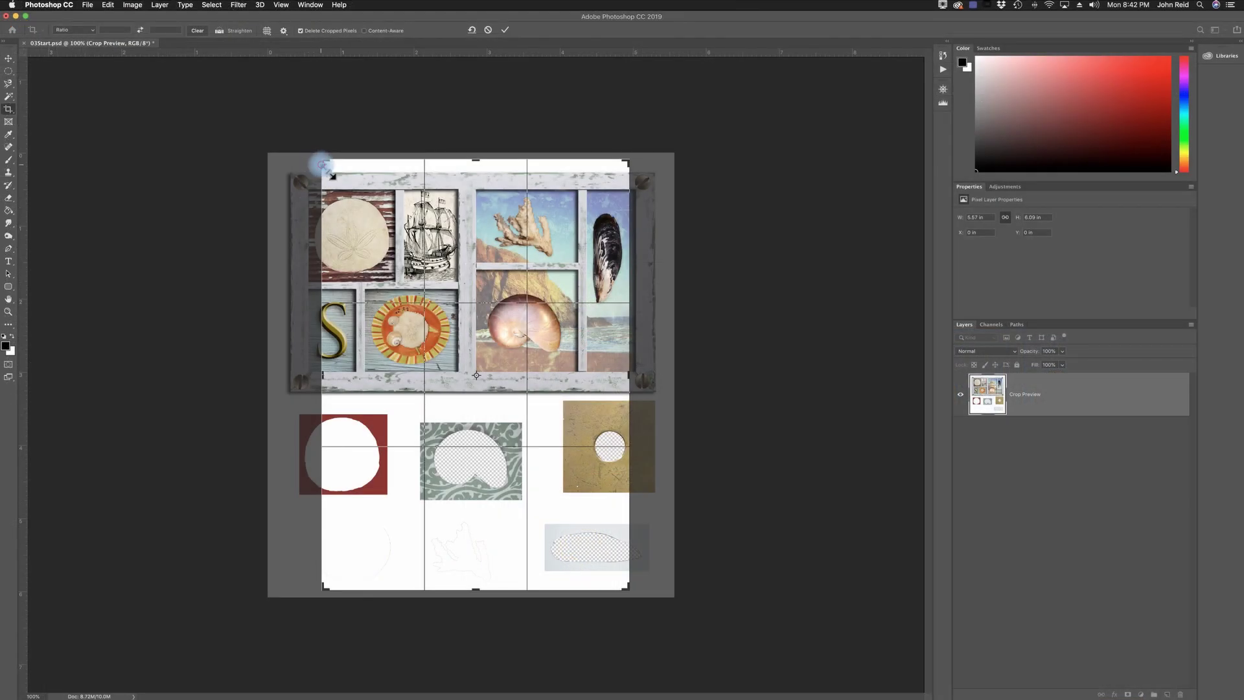
left_click_drag(322, 161, 295, 158)
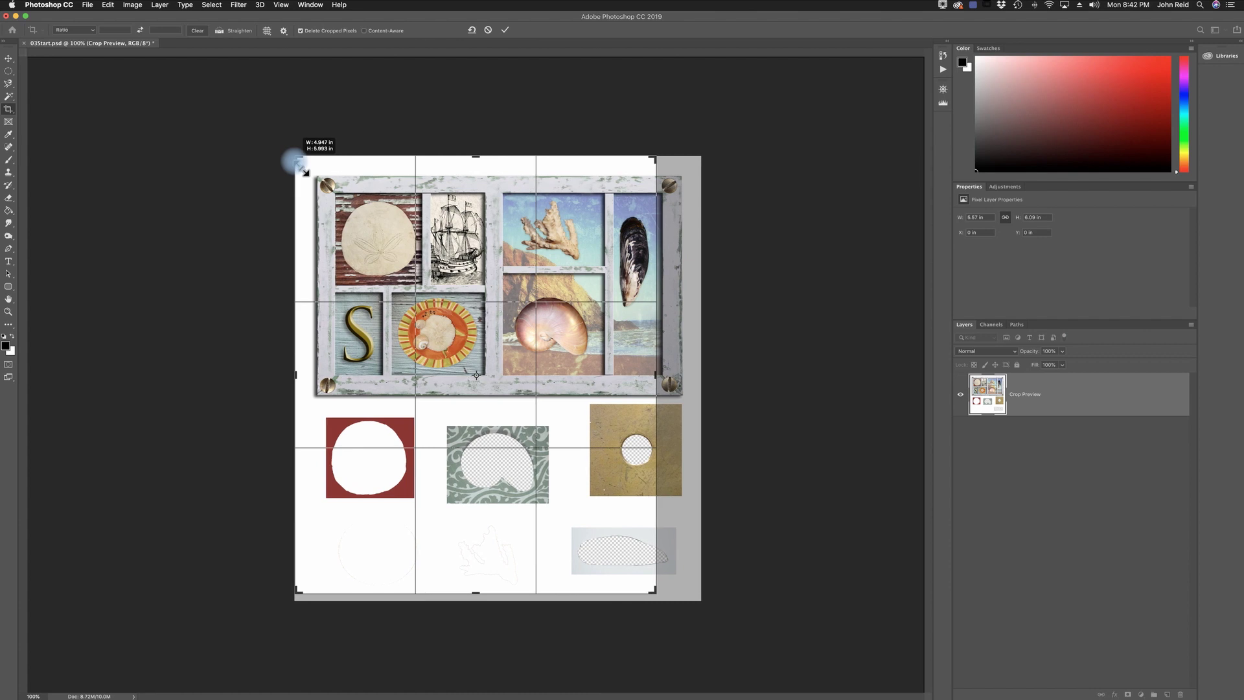
left_click_drag(298, 161, 308, 170)
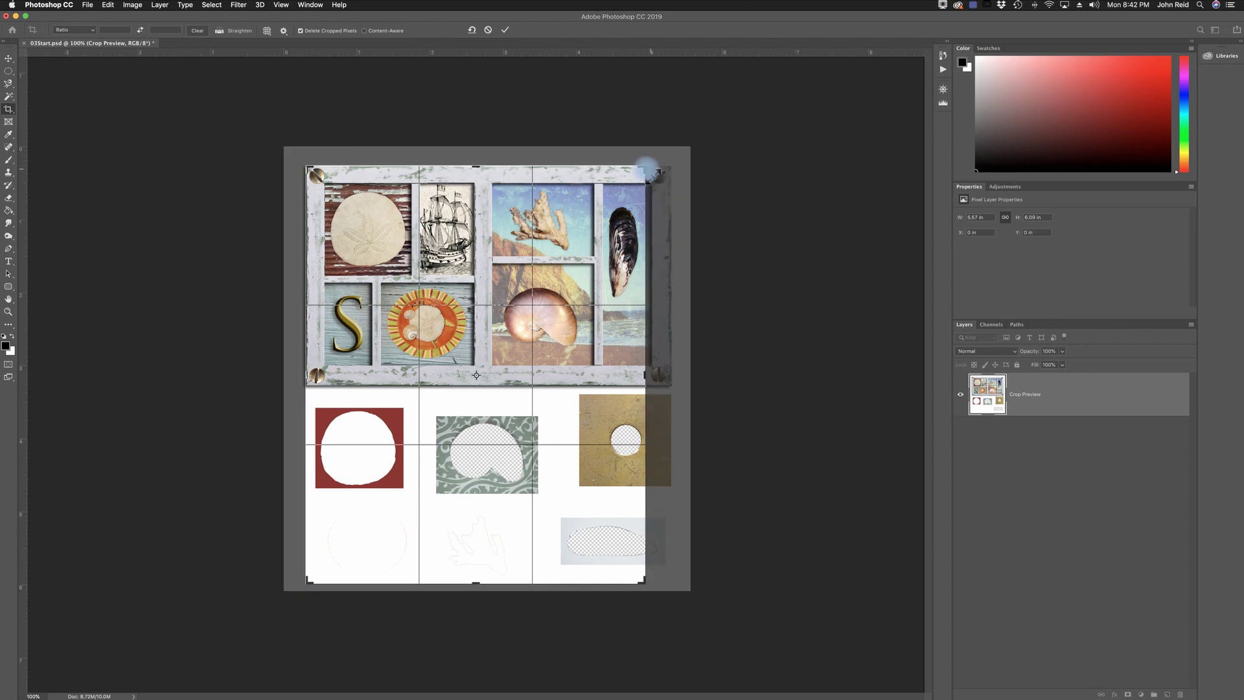
left_click_drag(645, 167, 660, 168)
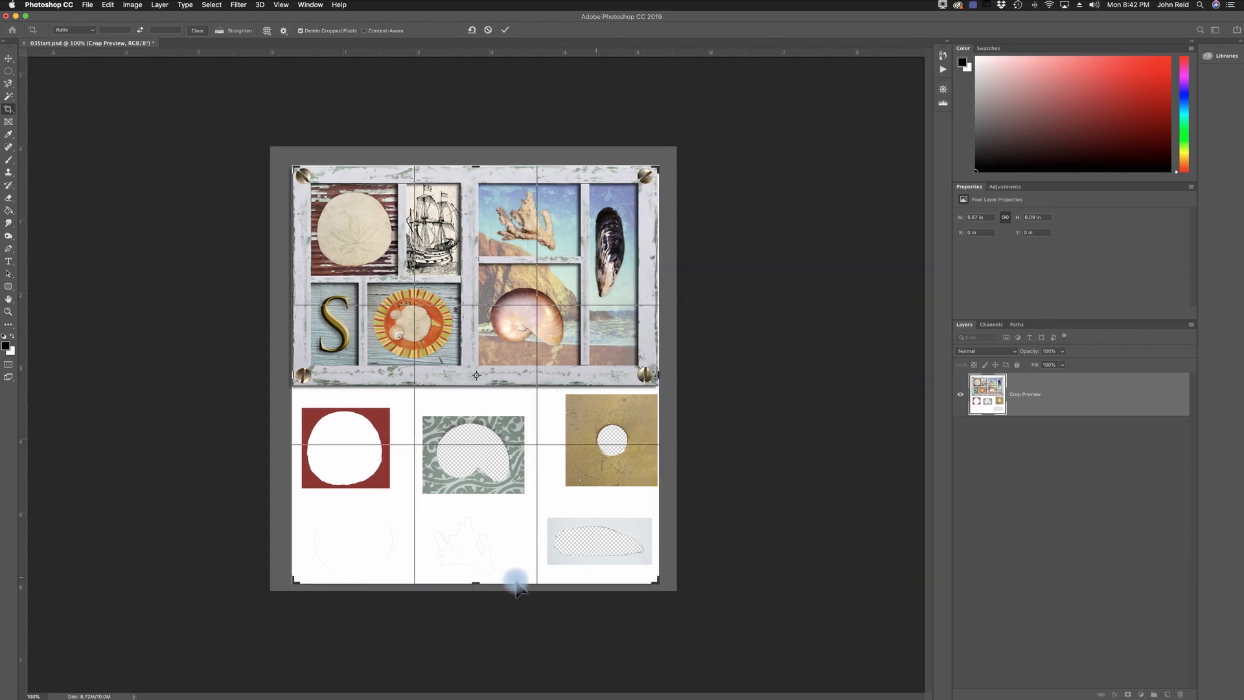
left_click_drag(486, 590, 472, 493)
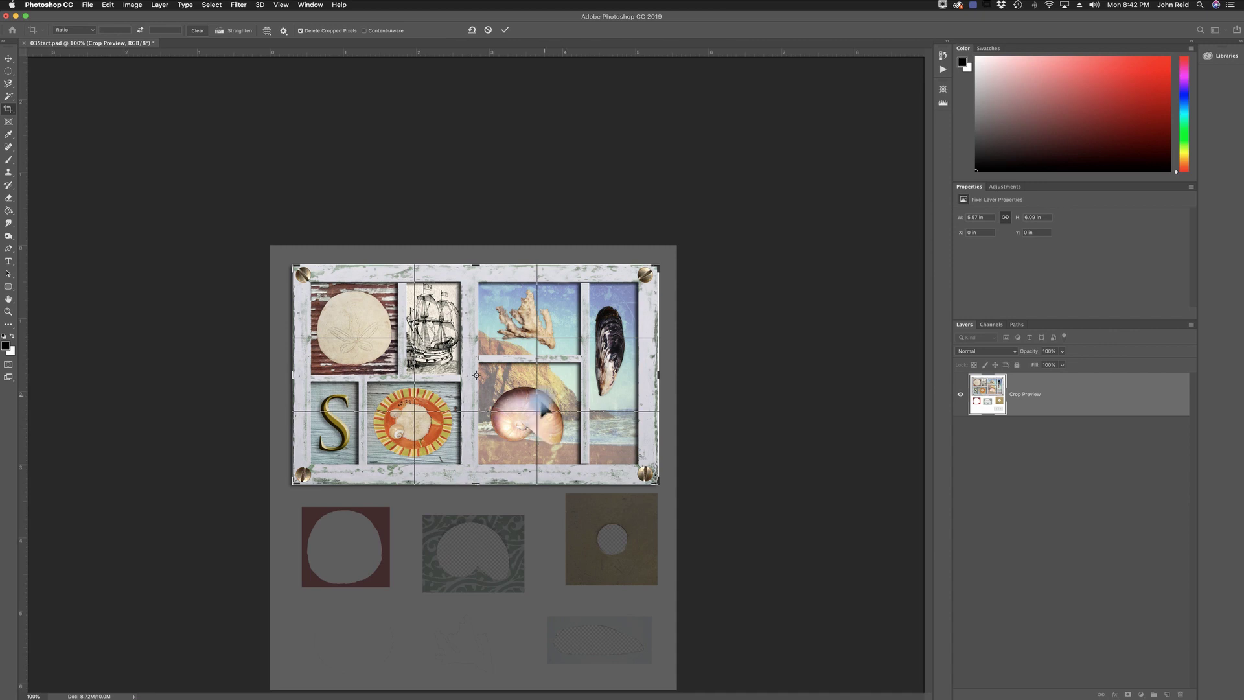
left_click(507, 34)
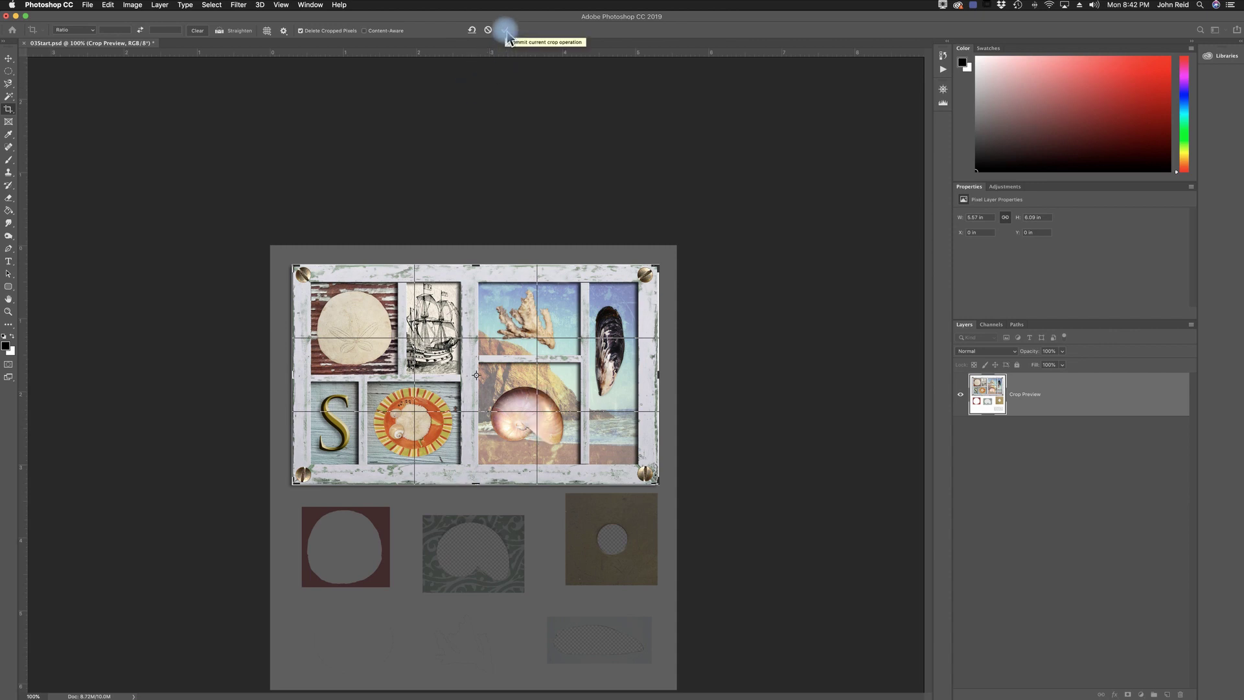
left_click(507, 32)
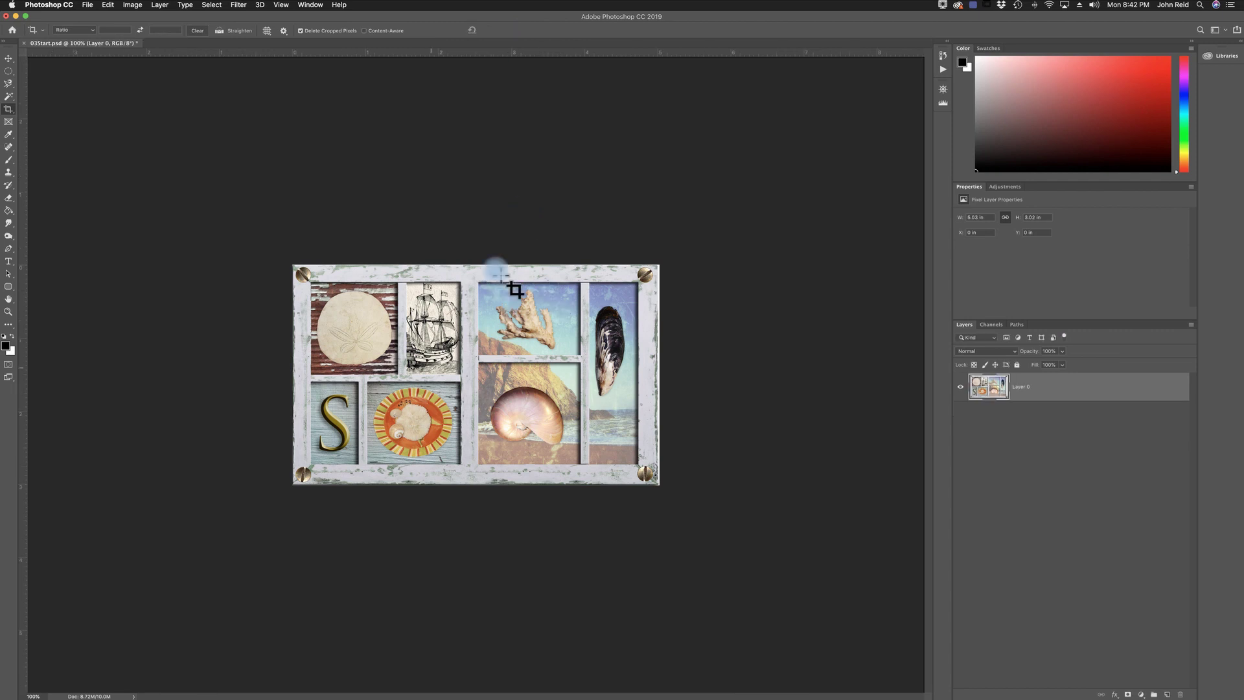